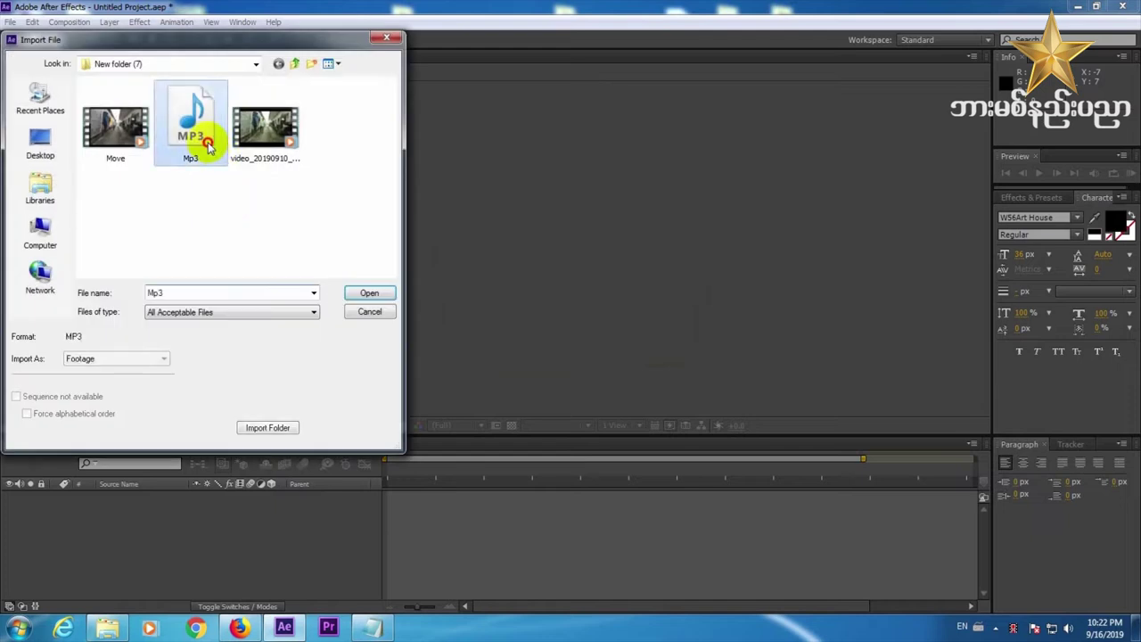
# - Create a composition from the Move.mp4 footage and run a RAM preview of it from the start
pyautogui.click(52, 183)
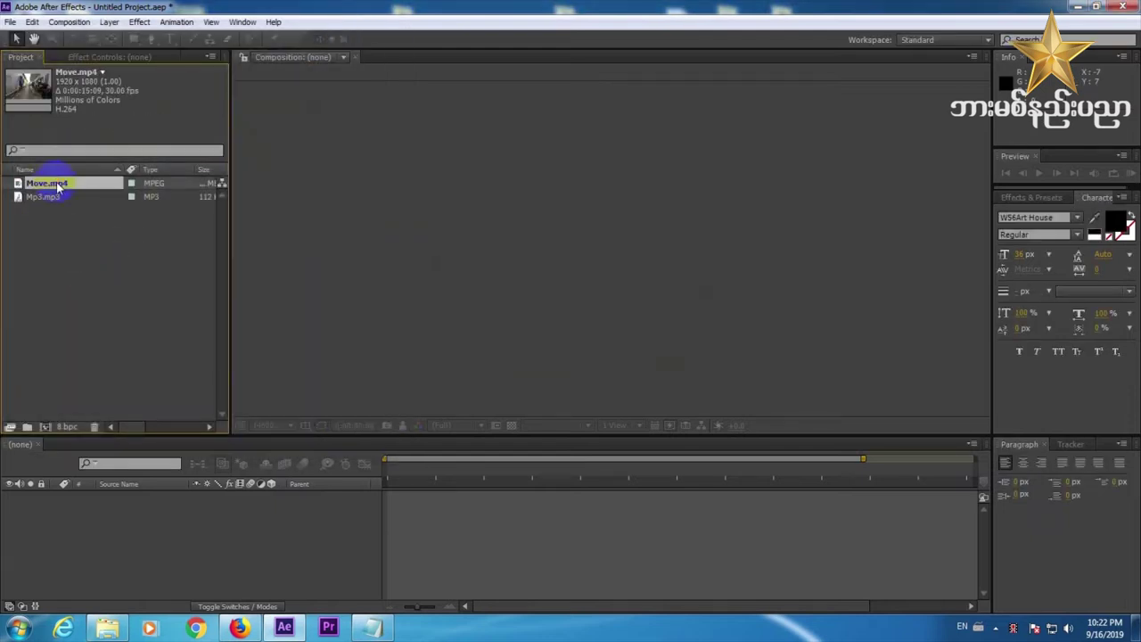
pyautogui.moveTo(57, 185); pyautogui.dragTo(48, 425)
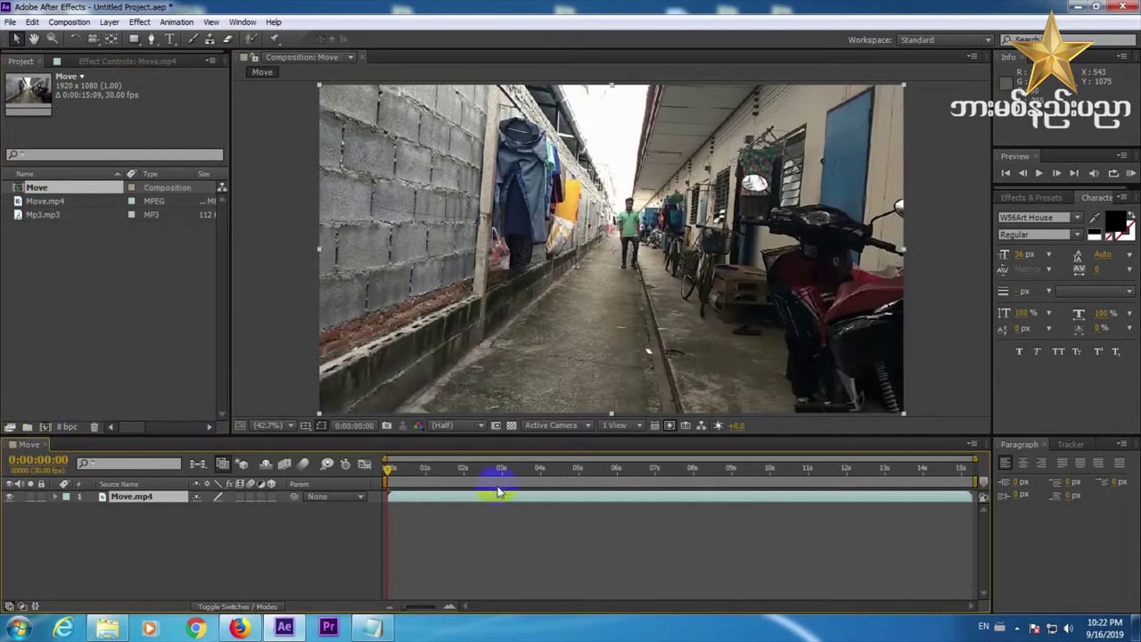
pyautogui.moveTo(386, 469)
pyautogui.mouseDown()
pyautogui.moveTo(406, 473)
pyautogui.moveTo(383, 468)
pyautogui.mouseUp()
pyautogui.click(1129, 175)
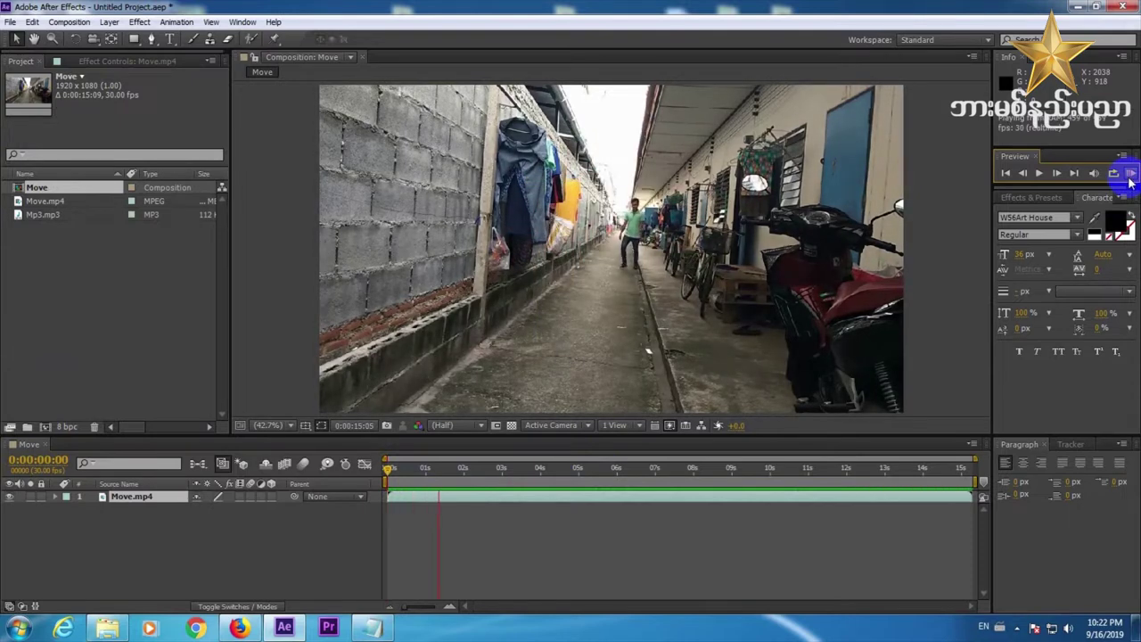
pyautogui.click(390, 474)
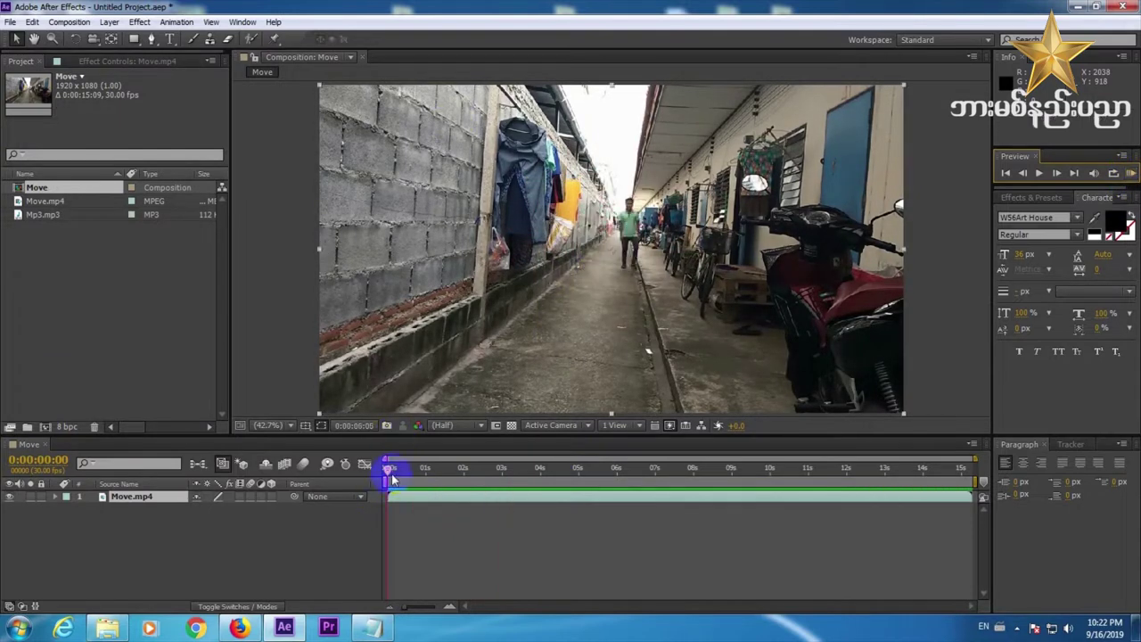
# - Split the Move.mp4 layer at 0:00:01:16 and split its remaining part again at 0:00:03:03
pyautogui.moveTo(390, 474); pyautogui.dragTo(446, 478)
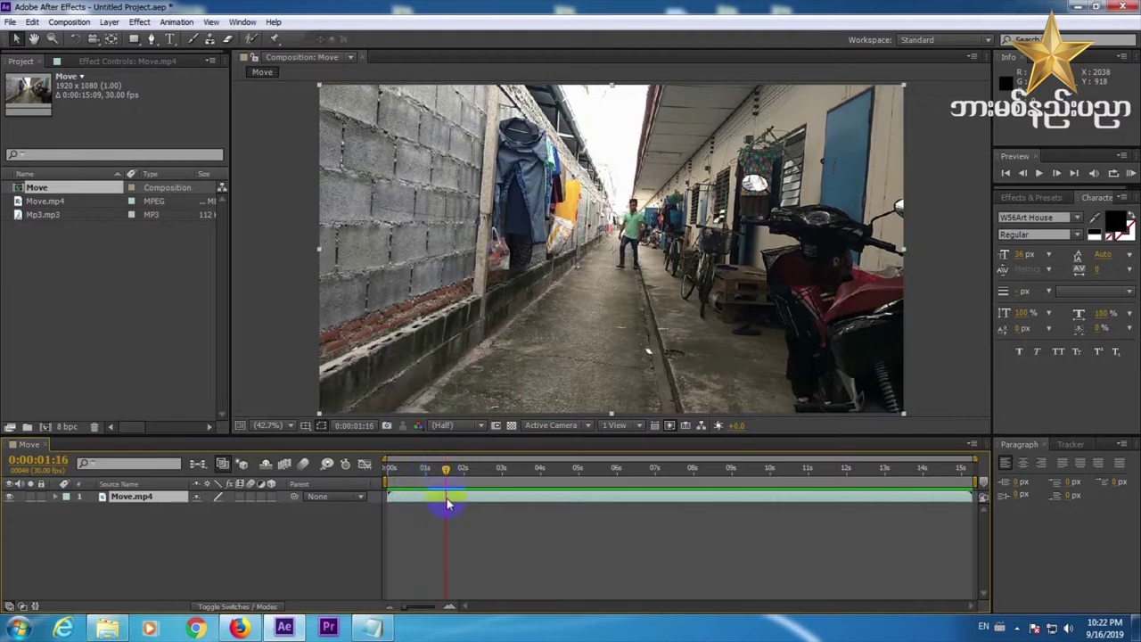
pyautogui.click(446, 501)
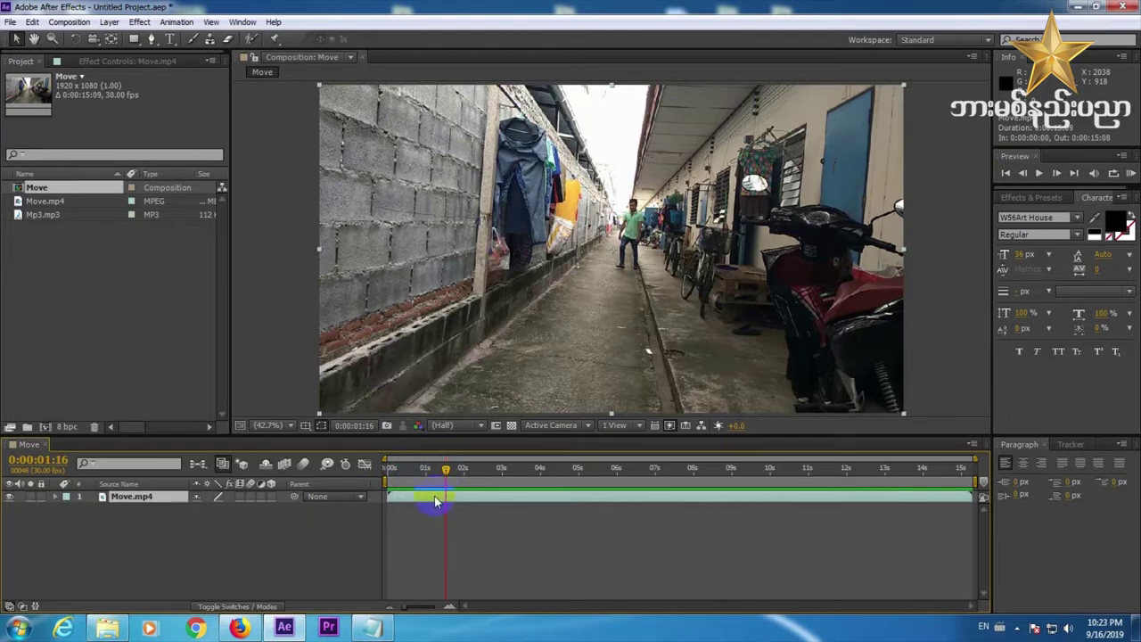
pyautogui.hotkey('ctrl', 'shift', 'd')
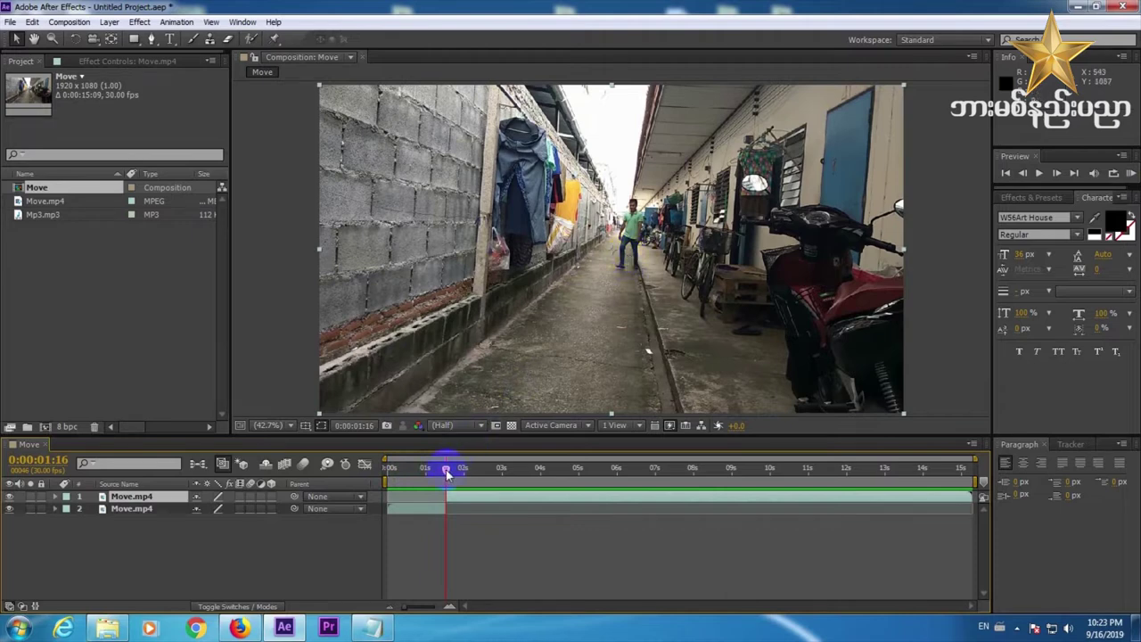
pyautogui.moveTo(445, 470); pyautogui.dragTo(506, 474)
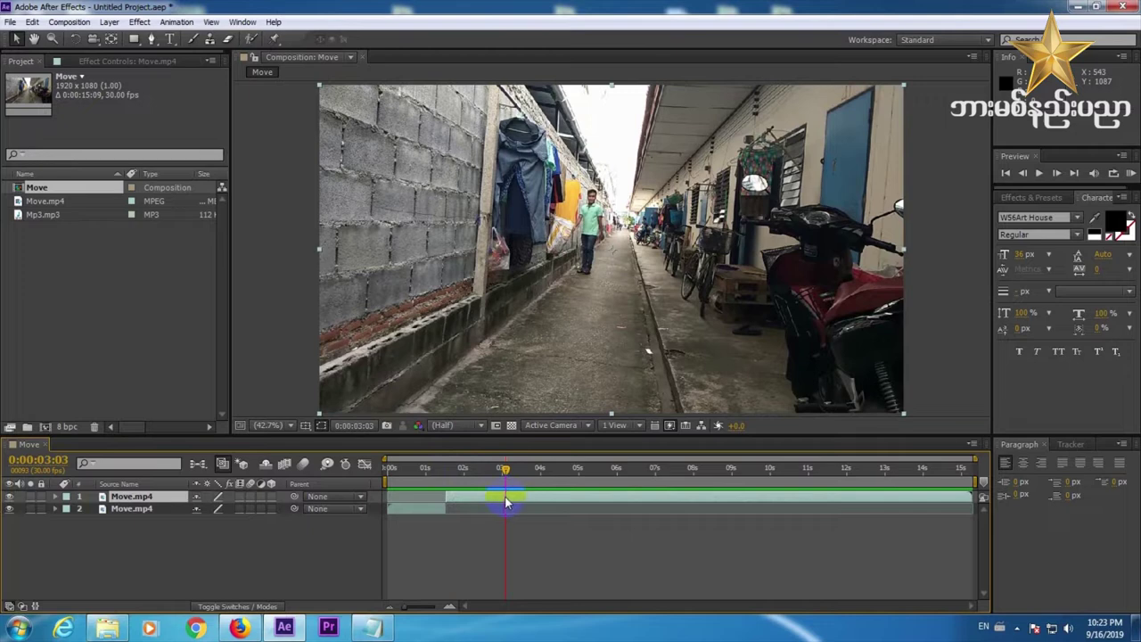
pyautogui.hotkey('ctrl', 'shift', 'd')
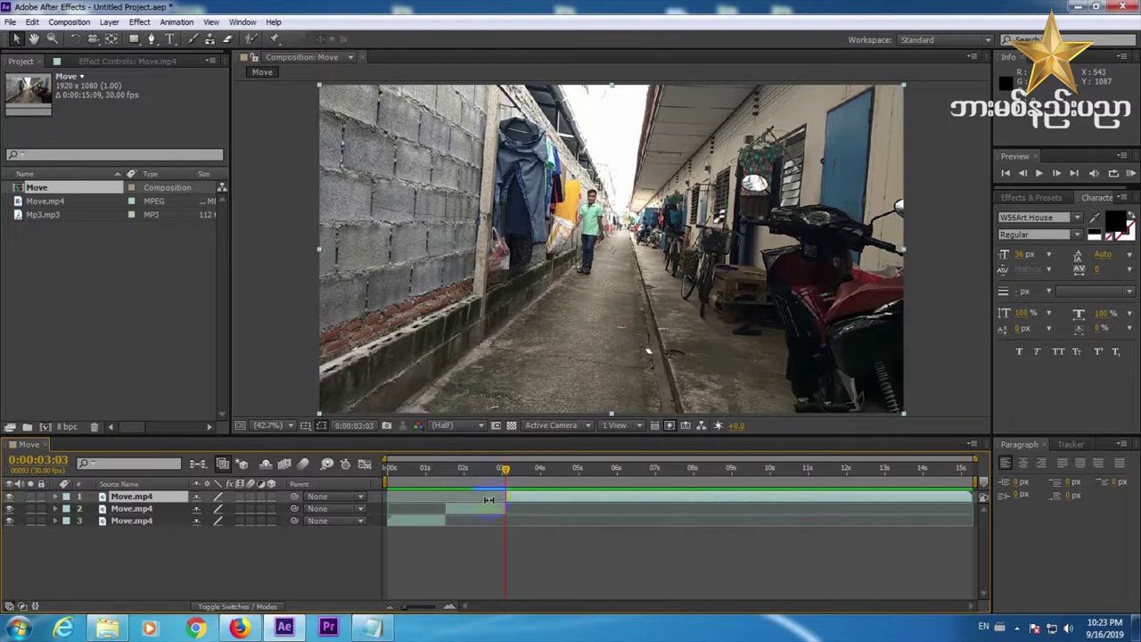
# - Rename the middle segment, from 0:00:01:16 to 0:00:03:02, as Speed 1
pyautogui.click(152, 509)
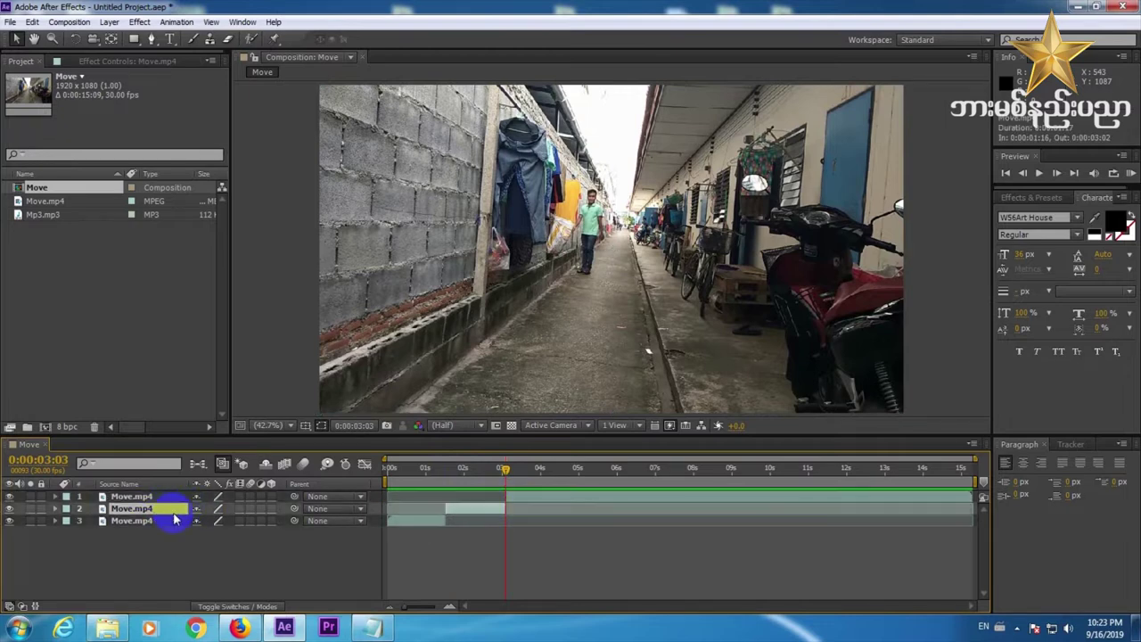
pyautogui.click(461, 511)
pyautogui.moveTo(461, 479)
pyautogui.mouseDown()
pyautogui.moveTo(487, 478)
pyautogui.moveTo(477, 476)
pyautogui.mouseUp()
pyautogui.click(462, 516)
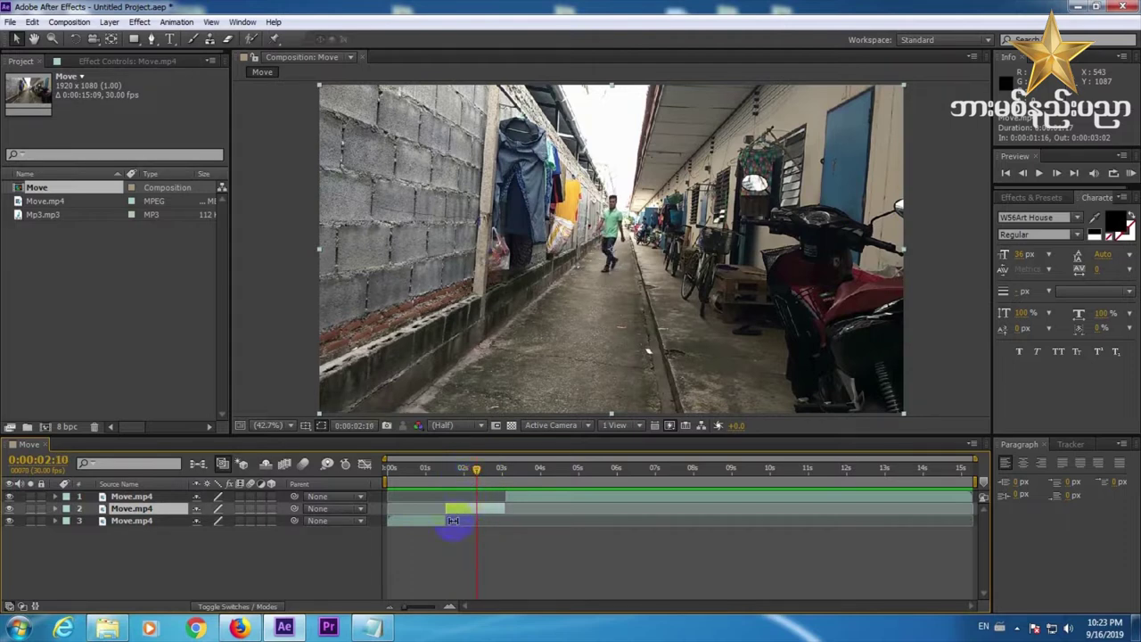
pyautogui.press('Return')
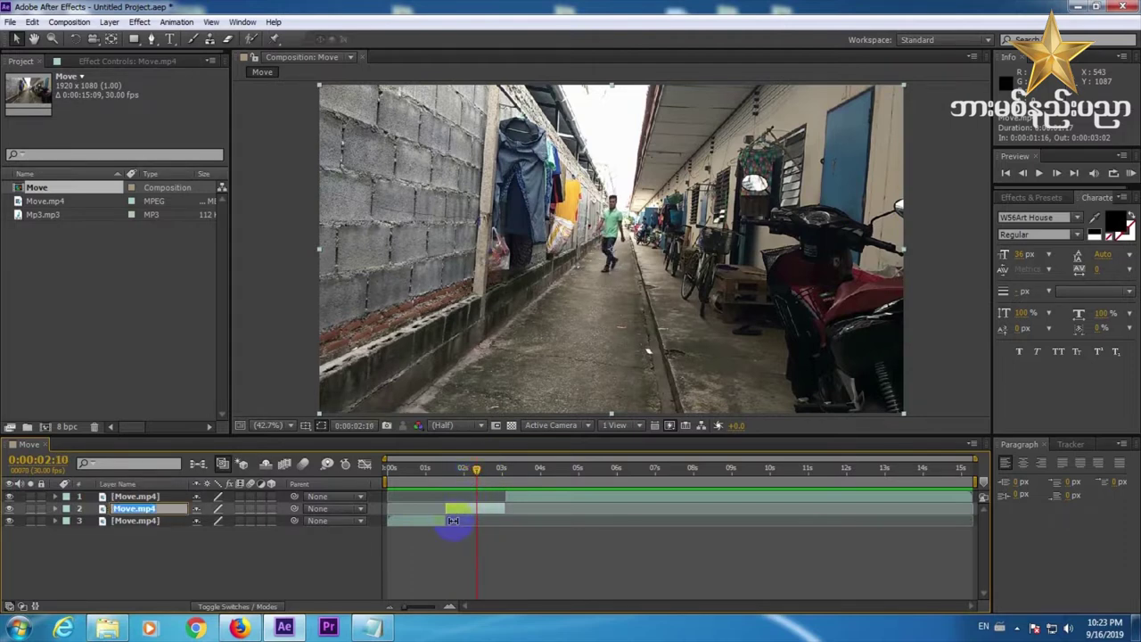
pyautogui.write('Speed 1')
pyautogui.press('Return')
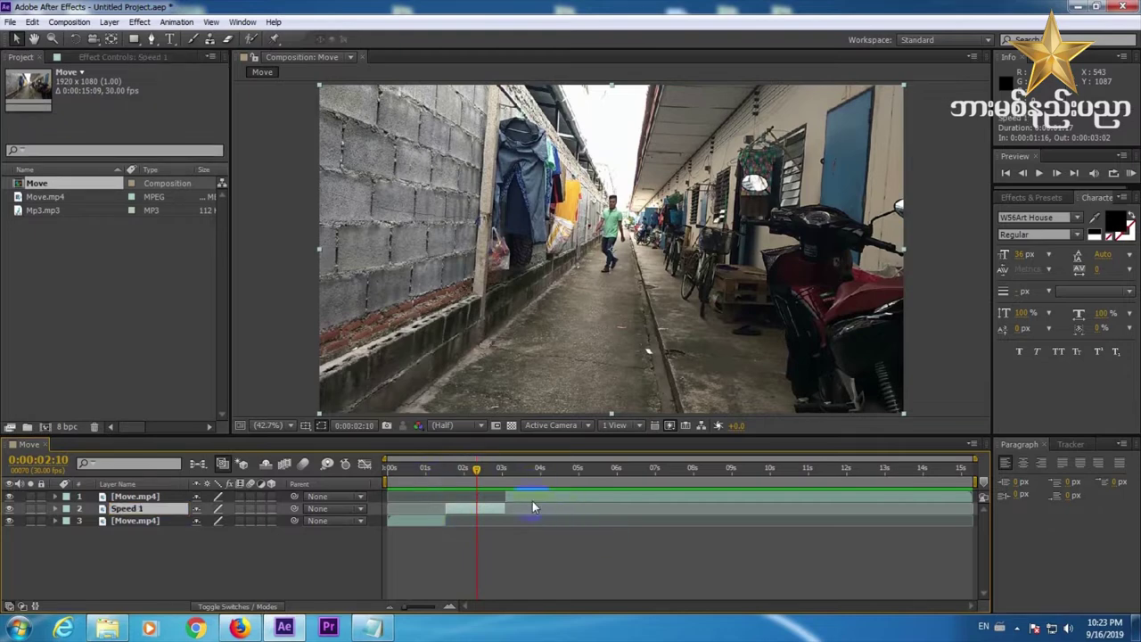
# - Split the last Move.mp4 segment at 0:00:04:06 and rename the part after the cut as Move 2
pyautogui.moveTo(475, 471); pyautogui.dragTo(551, 494)
pyautogui.click(547, 496)
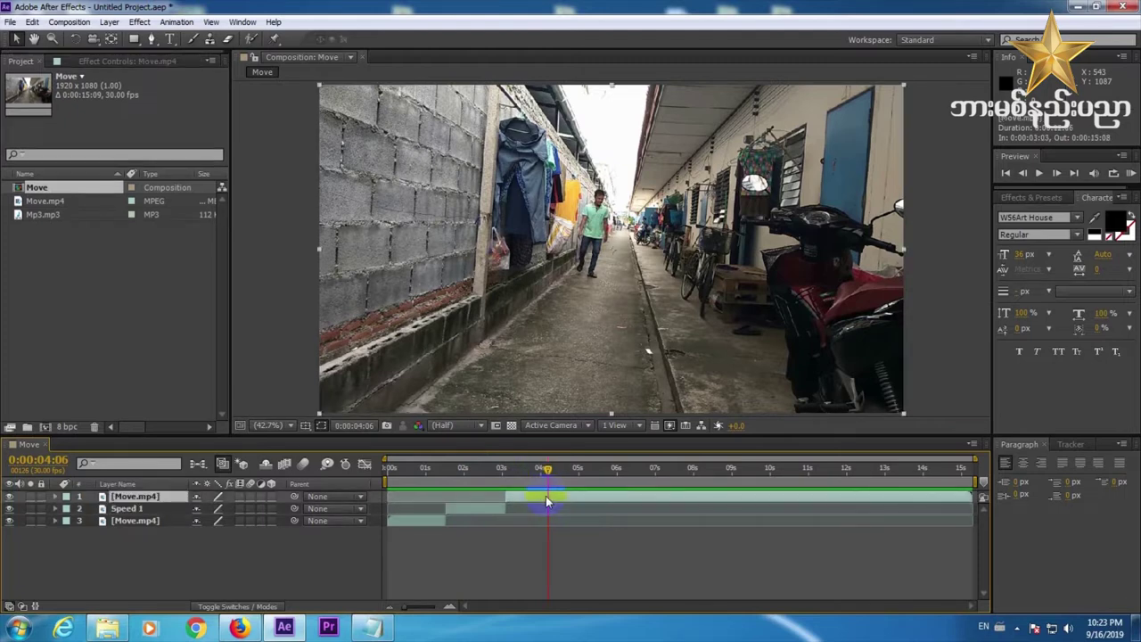
pyautogui.hotkey('ctrl', 'shift', 'd')
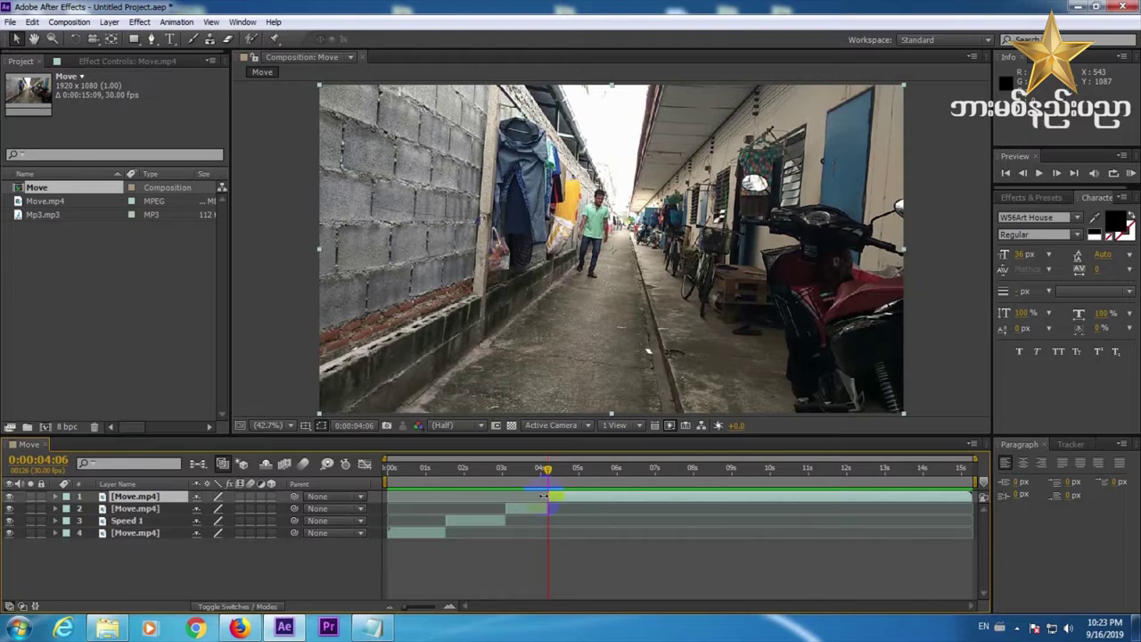
pyautogui.click(229, 517)
pyautogui.press('Return')
pyautogui.write('Mo')
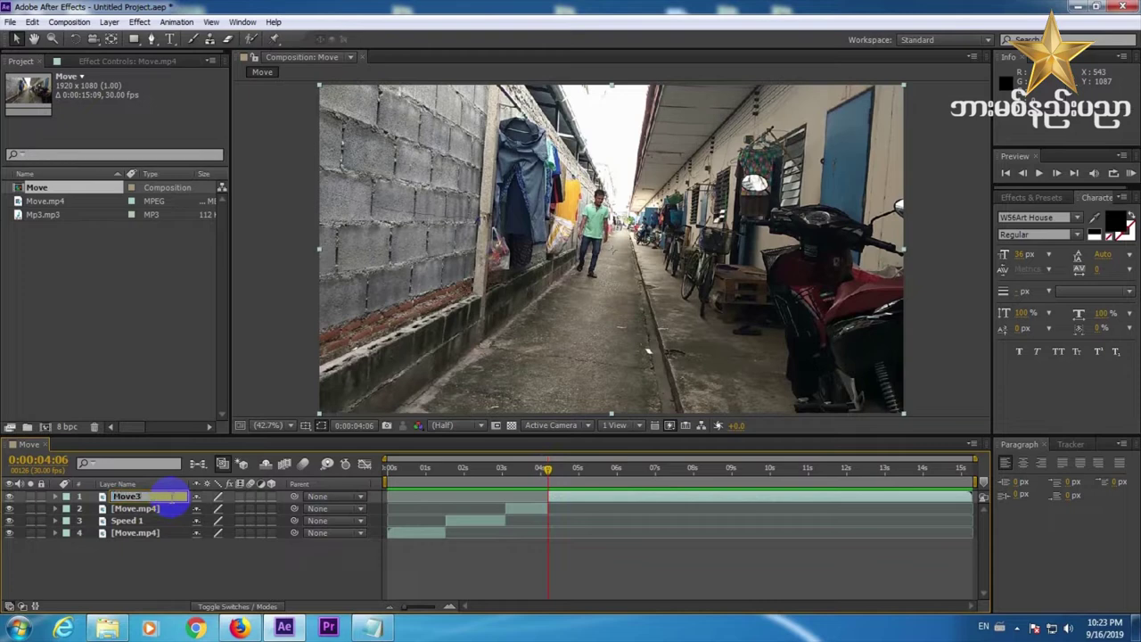
pyautogui.write('ve 2')
# - Rename the first segment, at the start of the timeline, as Move 0
pyautogui.click(134, 534)
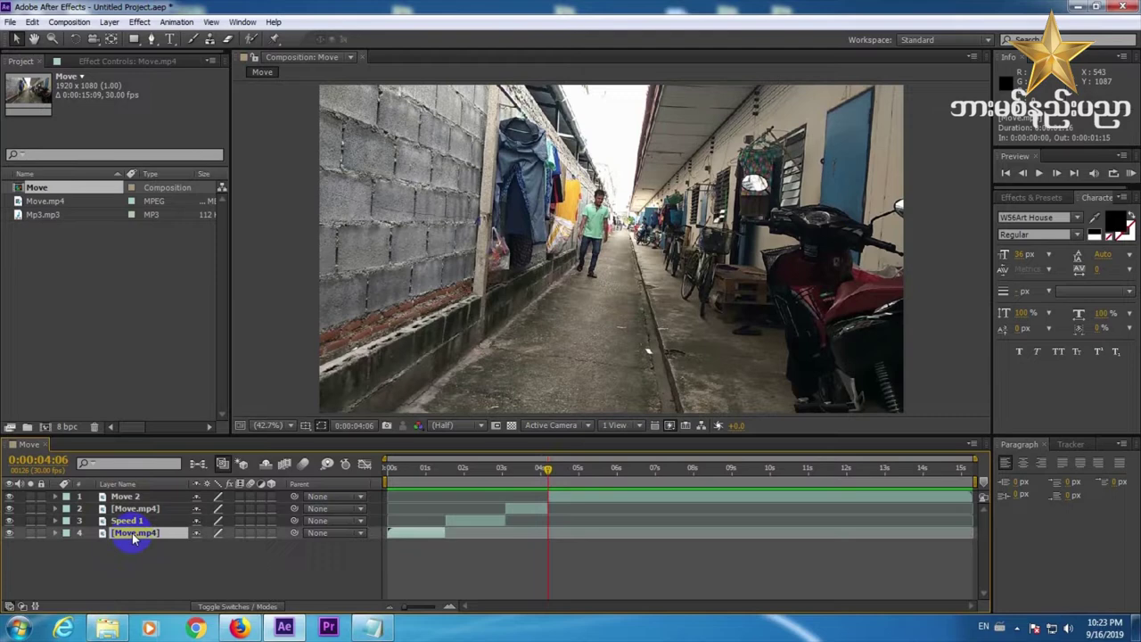
pyautogui.press('Return')
pyautogui.write('Mov')
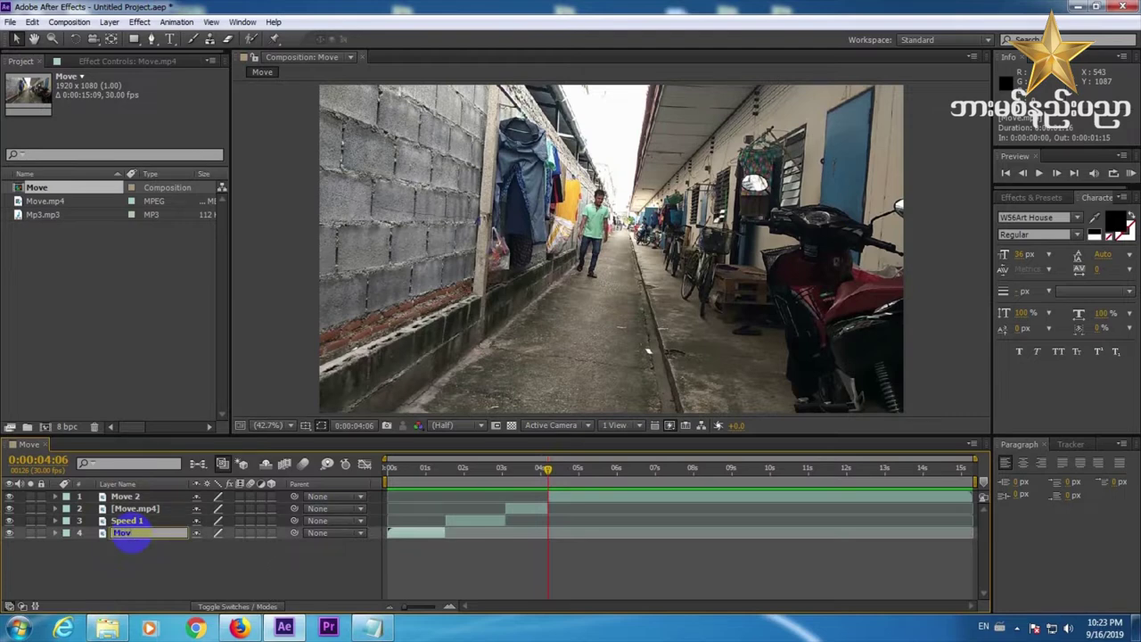
pyautogui.write('e 0')
pyautogui.click(168, 566)
# - Rename the segment directly after Speed 1, from 0:00:03:03 to 0:00:04:05, as Move 2
pyautogui.click(153, 509)
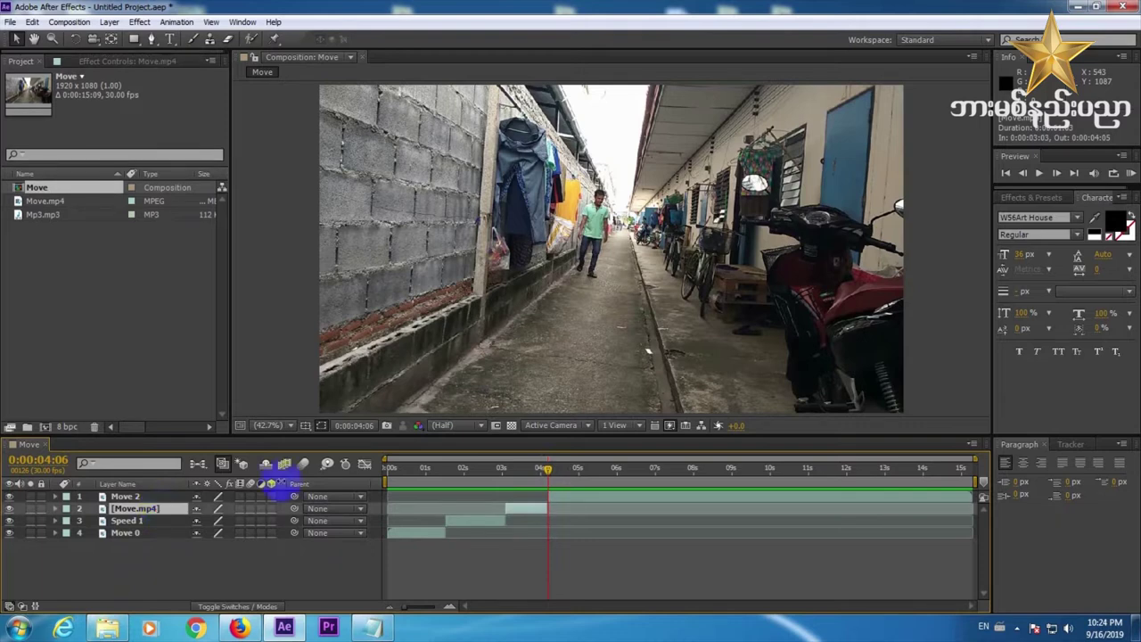
pyautogui.moveTo(510, 471)
pyautogui.mouseDown()
pyautogui.moveTo(527, 481)
pyautogui.moveTo(522, 472)
pyautogui.mouseUp()
pyautogui.click(521, 516)
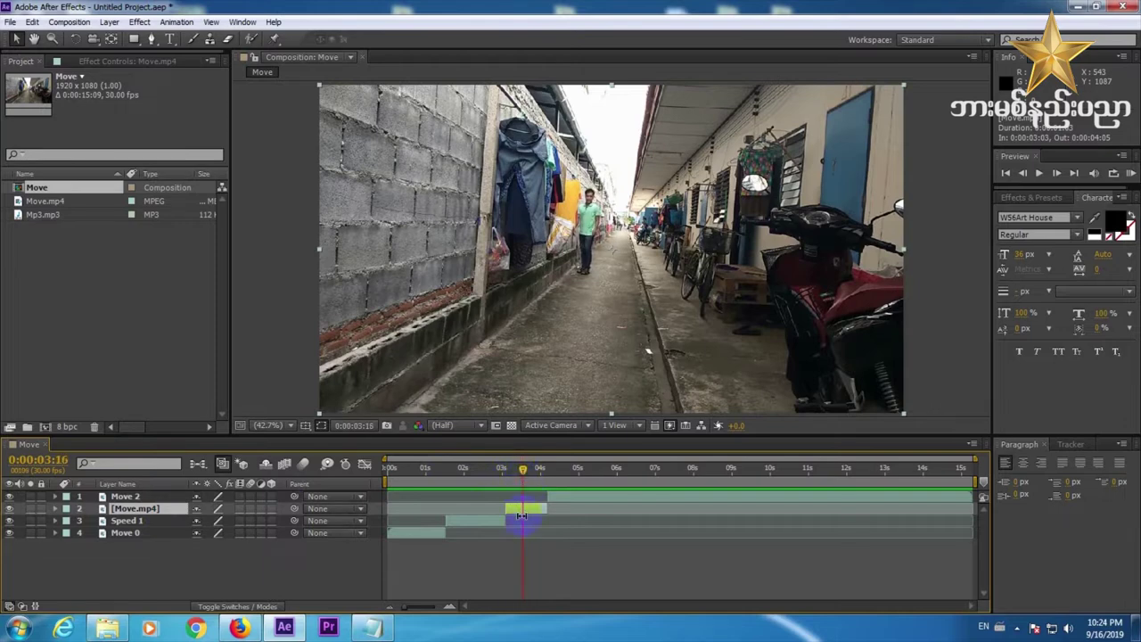
pyautogui.press('Return')
pyautogui.write('Move 2')
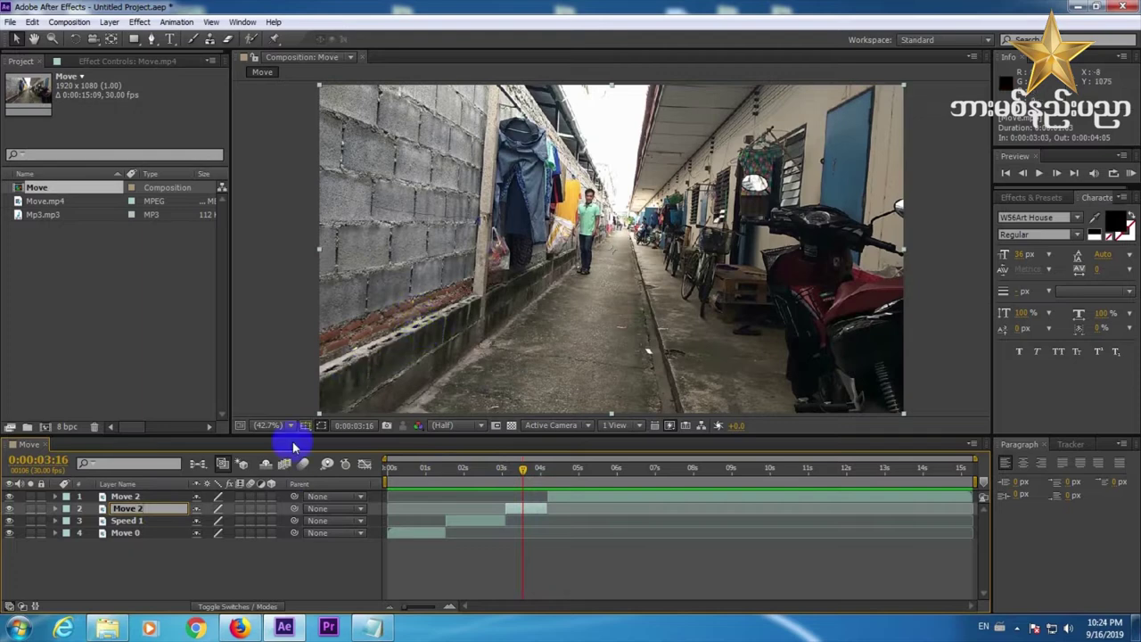
pyautogui.click(158, 565)
pyautogui.moveTo(525, 470); pyautogui.dragTo(535, 472)
pyautogui.click(528, 509)
# - Rename the first segment at the start of the timeline as Move 1
pyautogui.click(427, 533)
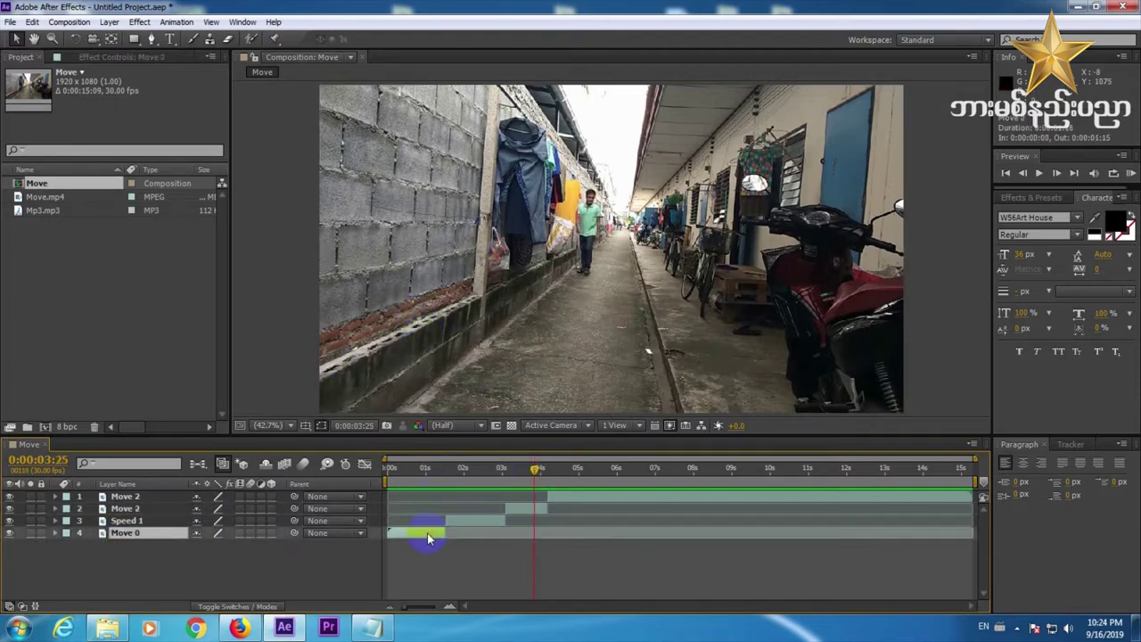
pyautogui.press('Return')
pyautogui.write('Move 1')
pyautogui.click(216, 573)
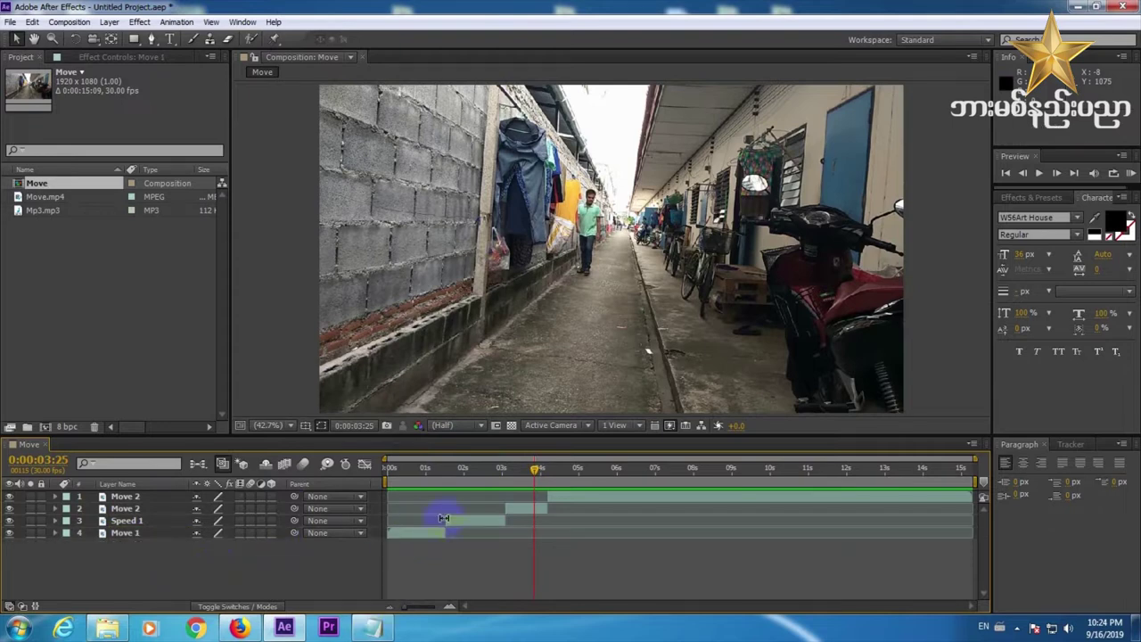
# - Split the last, longest segment of the footage at 0:00:05:15
pyautogui.click(522, 509)
pyautogui.moveTo(465, 474); pyautogui.dragTo(599, 482)
pyautogui.click(593, 497)
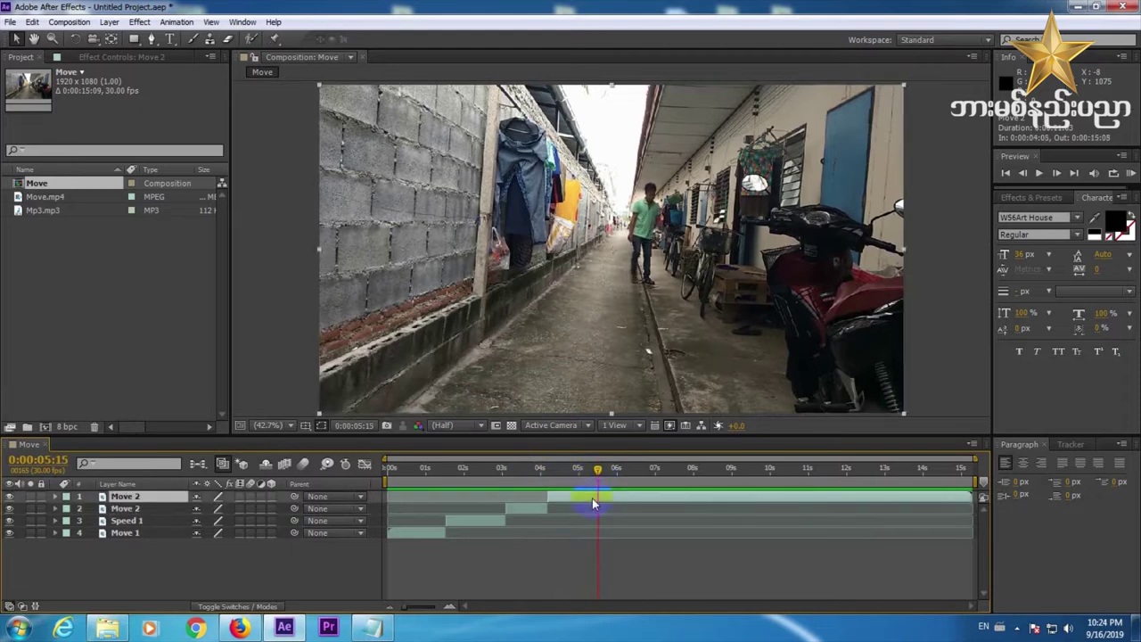
pyautogui.hotkey('ctrl', 'shift', 'd')
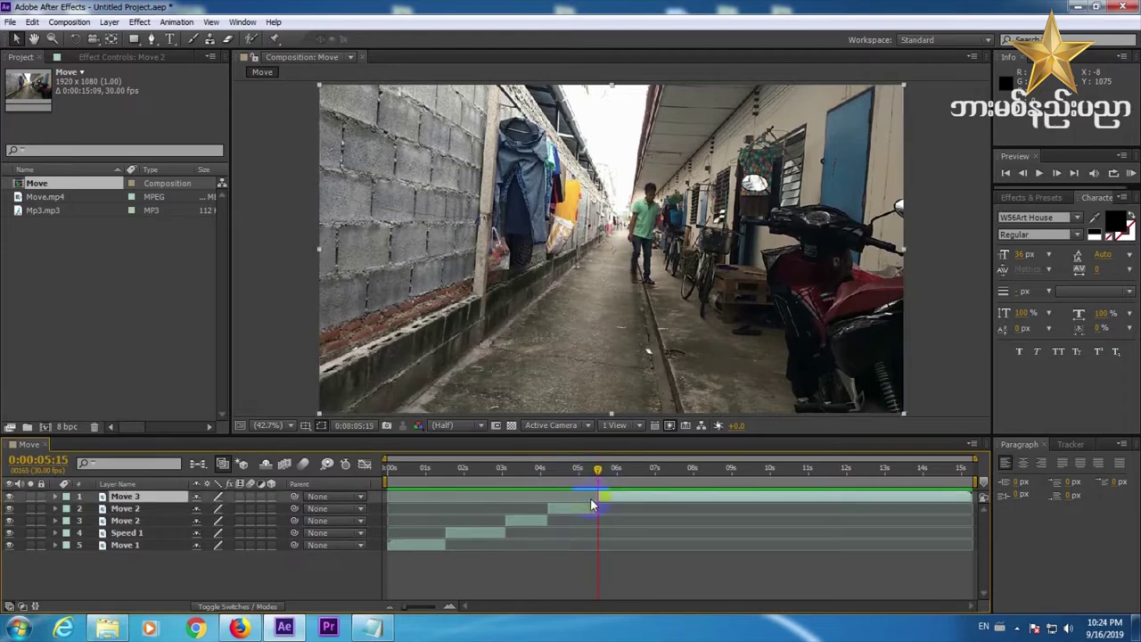
# - Rename the segment between 0:00:04:06 and 0:00:05:14 as Speed 2
pyautogui.click(573, 506)
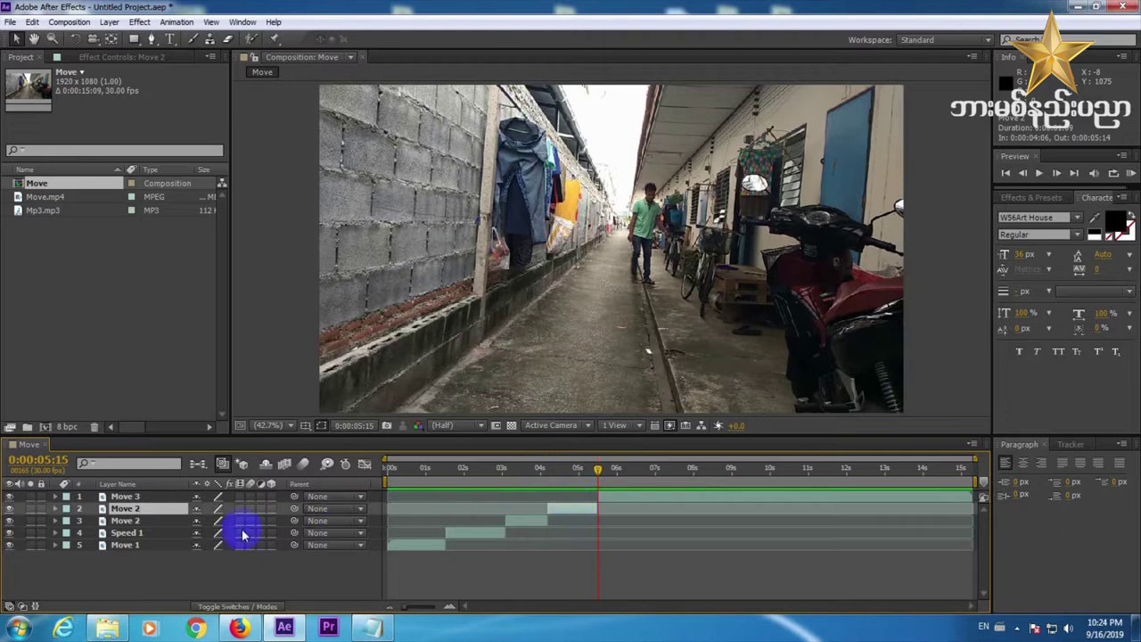
pyautogui.press('Return')
pyautogui.write('Speed 2')
pyautogui.click(614, 549)
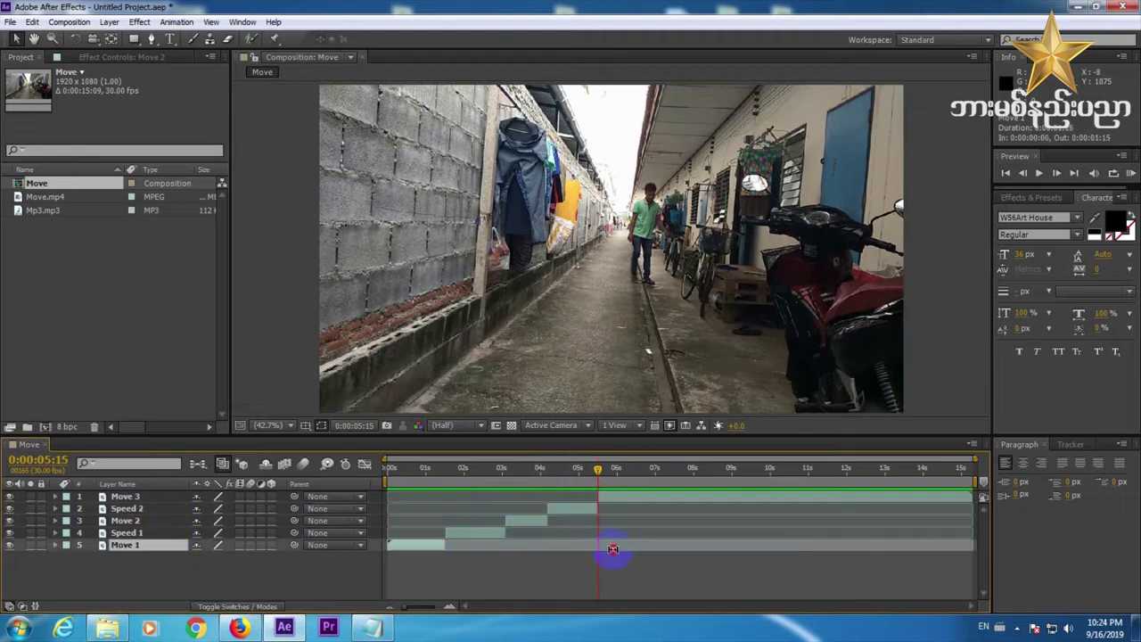
# - Split the Move 3 layer at 0:00:06:12 and split the part after that cut at 0:00:07:20
pyautogui.moveTo(599, 471); pyautogui.dragTo(634, 475)
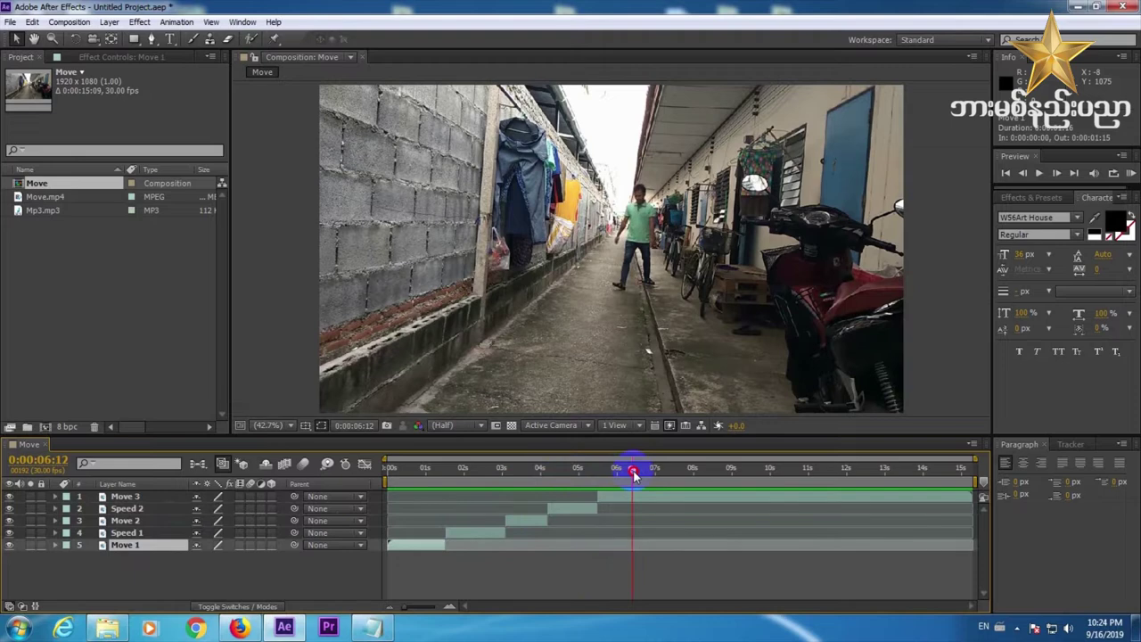
pyautogui.click(620, 496)
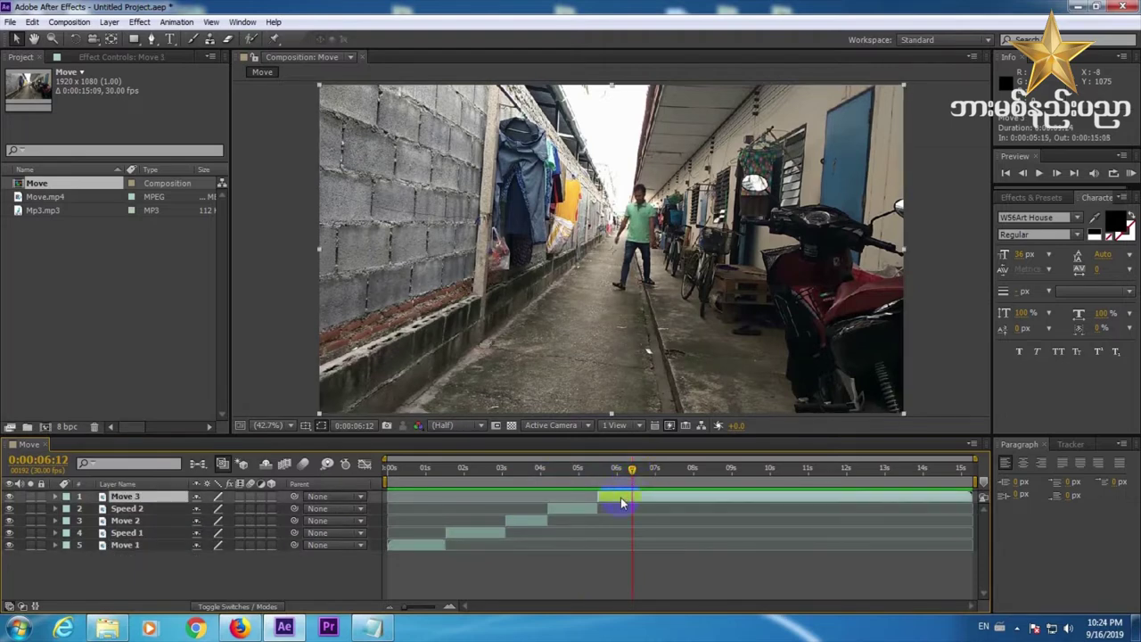
pyautogui.hotkey('ctrl', 'shift', 'd')
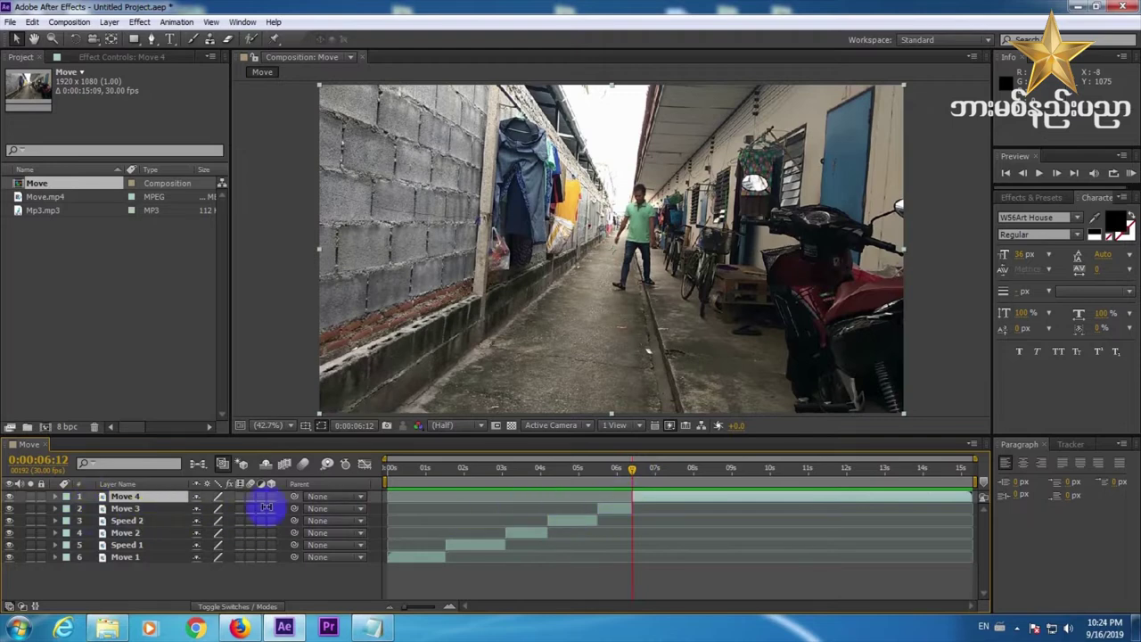
pyautogui.moveTo(621, 470); pyautogui.dragTo(682, 490)
pyautogui.click(681, 496)
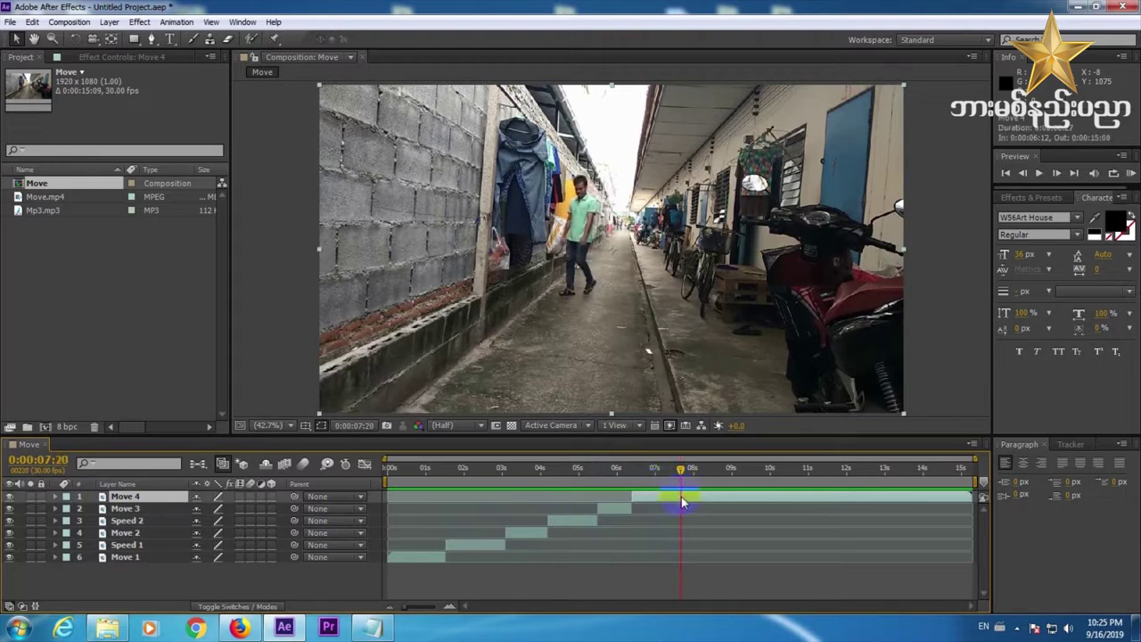
pyautogui.click(682, 472)
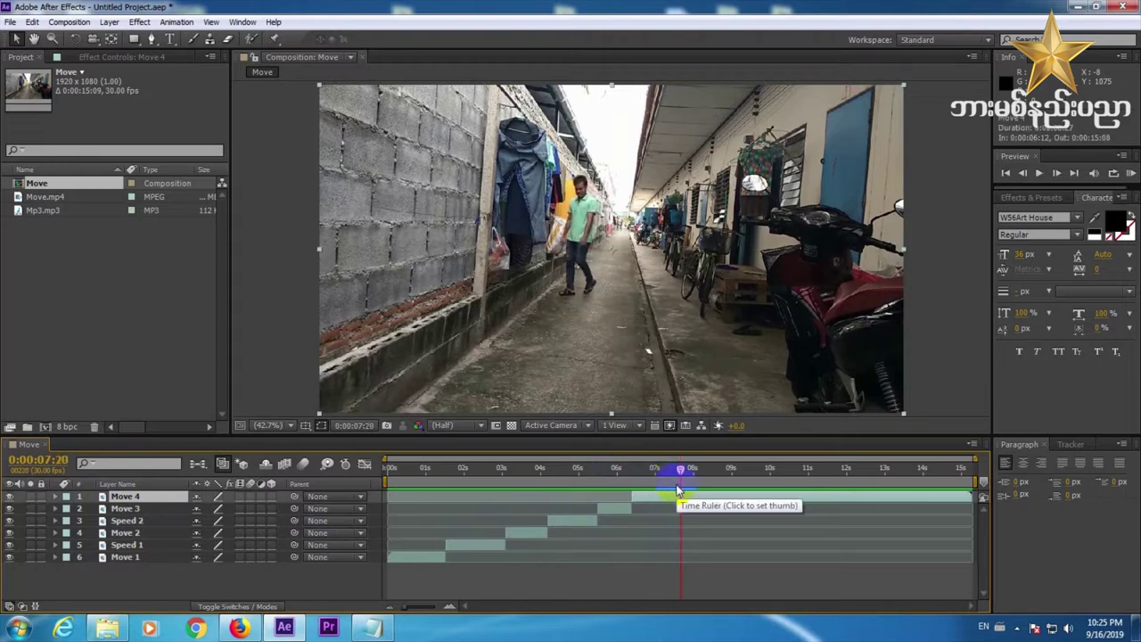
pyautogui.hotkey('ctrl', 'shift', 'd')
# - Rename the segment between 0:00:06:12 and 0:00:07:19 as Speed 3
pyautogui.click(663, 507)
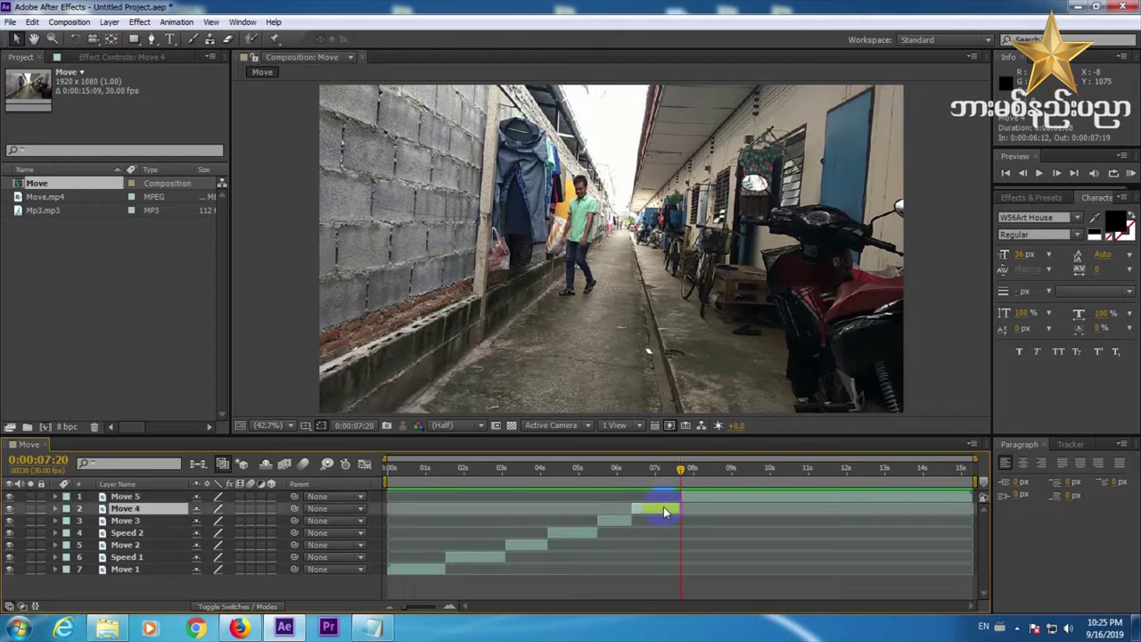
pyautogui.press('Return')
pyautogui.write('S')
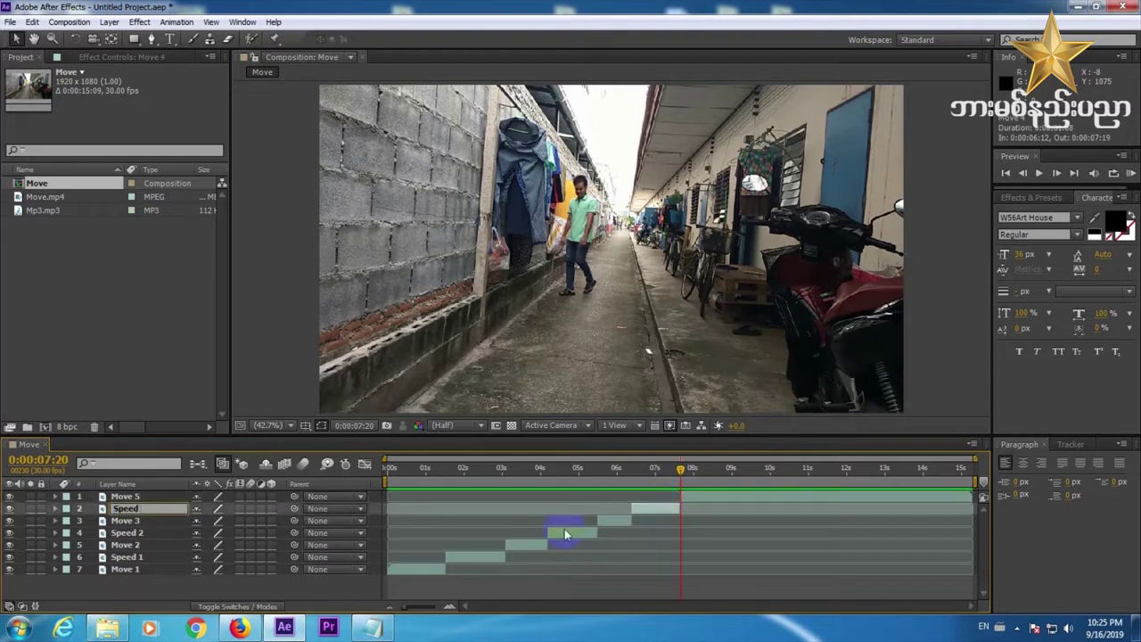
pyautogui.write('peed 3')
pyautogui.press('Return')
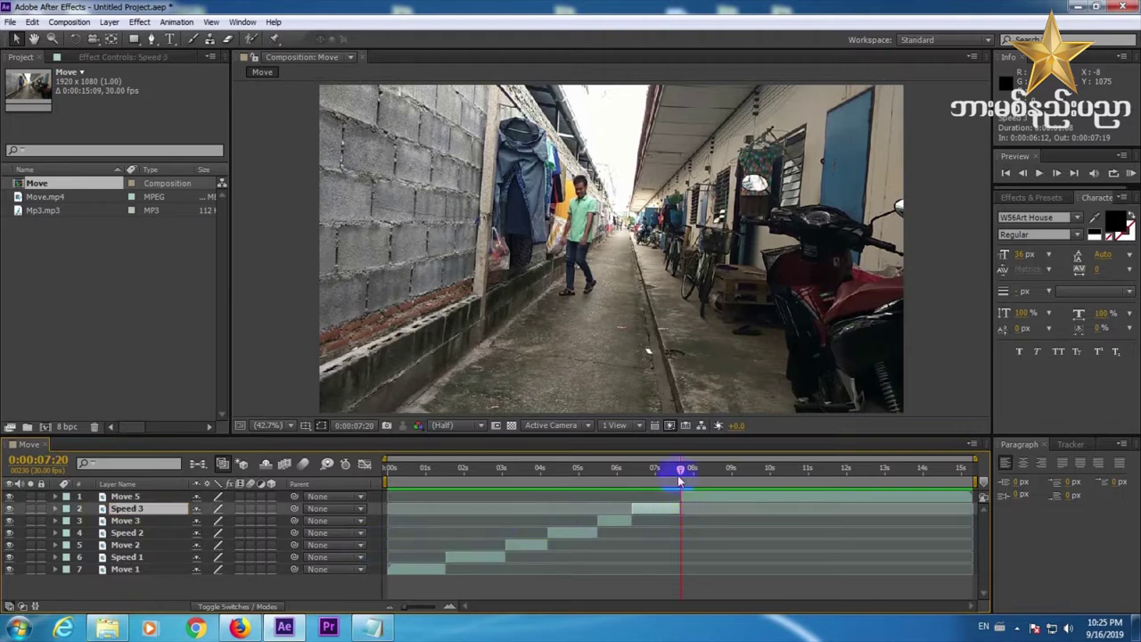
# - Split the Move 5 layer at 0:00:09:01 and rename the part before the cut as Move 4
pyautogui.moveTo(683, 469); pyautogui.dragTo(737, 476)
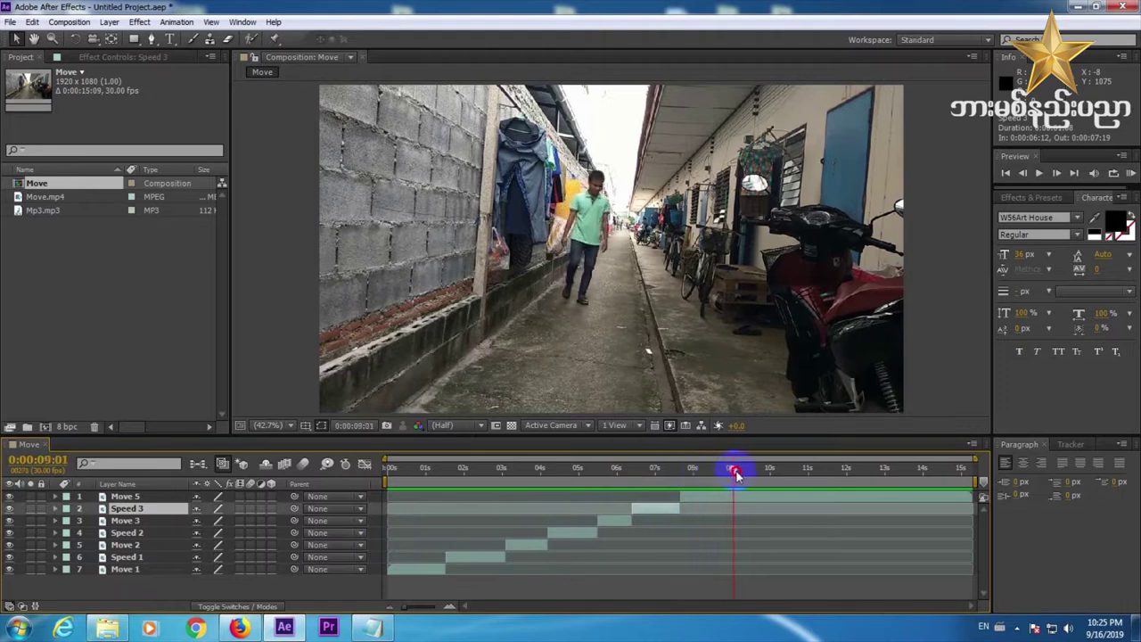
pyautogui.click(730, 498)
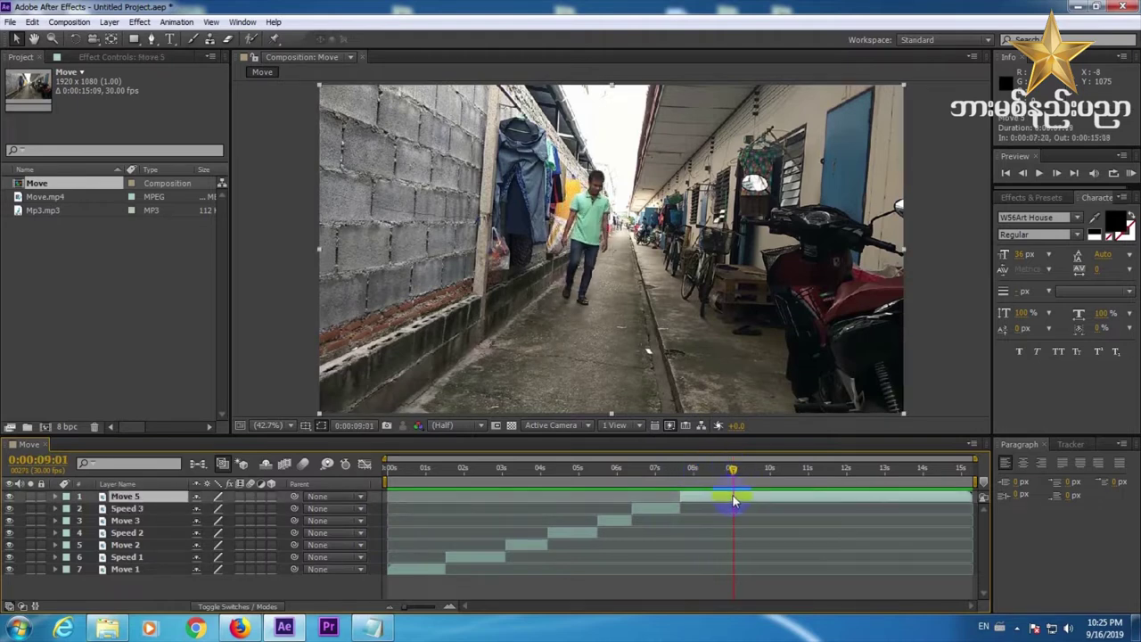
pyautogui.hotkey('ctrl', 'shift', 'd')
pyautogui.click(712, 510)
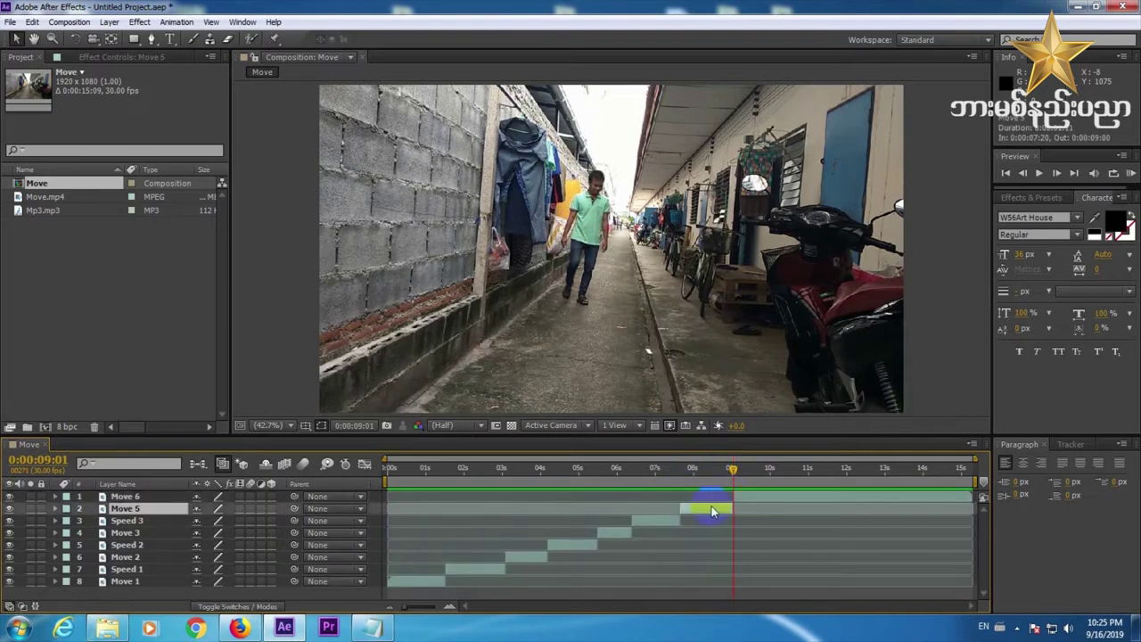
pyautogui.press('Return')
pyautogui.write('Move 4')
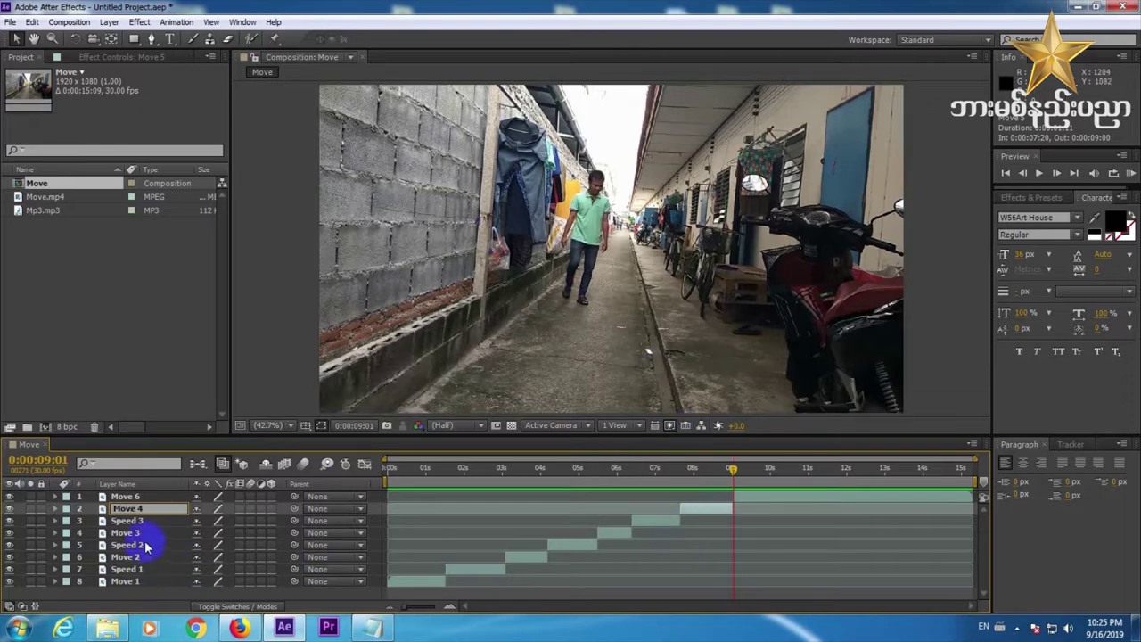
pyautogui.press('Return')
# - Split the remaining Move 6 footage at 0:00:10:12 and rename the part before the cut as Speed 4
pyautogui.hotkey('ctrl', 'Down')
pyautogui.moveTo(736, 467); pyautogui.dragTo(782, 505)
pyautogui.click(781, 497)
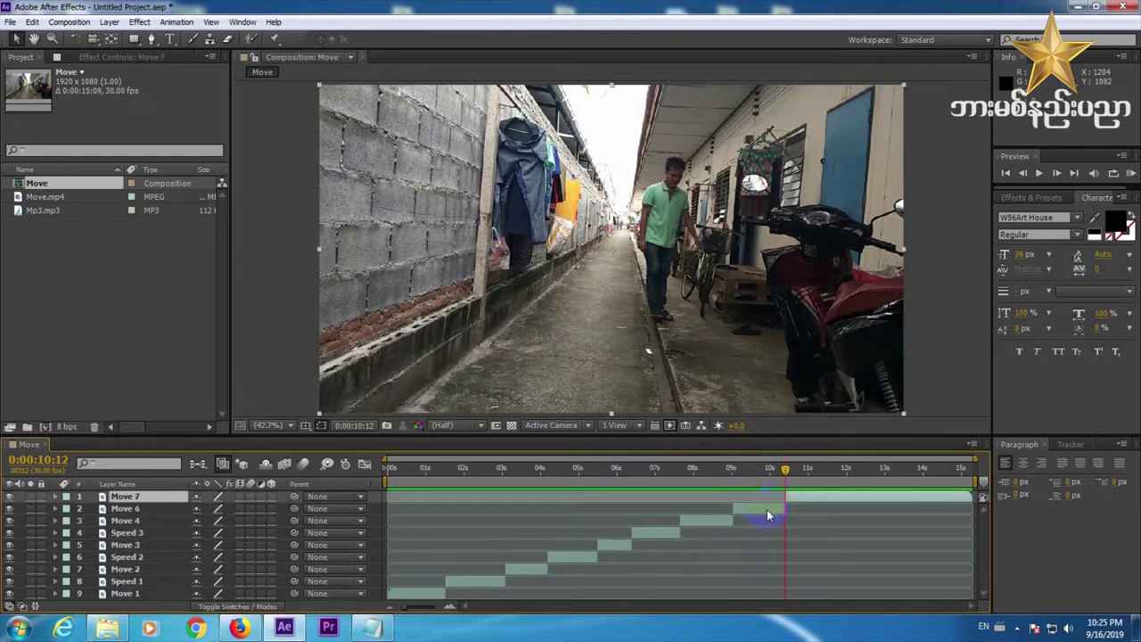
pyautogui.click(767, 514)
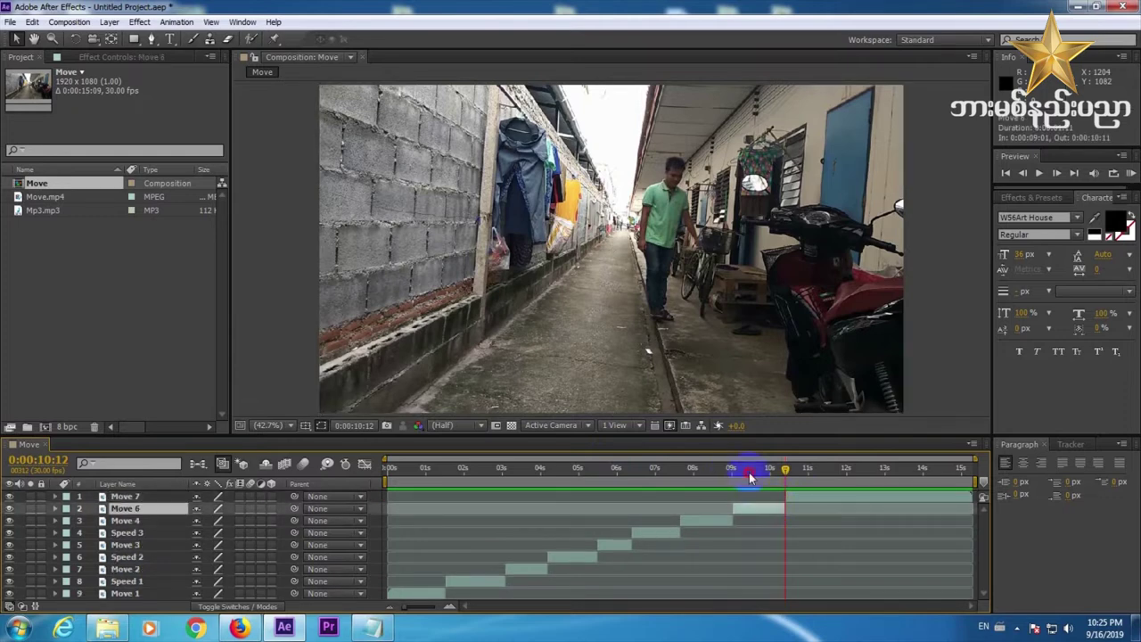
pyautogui.click(760, 473)
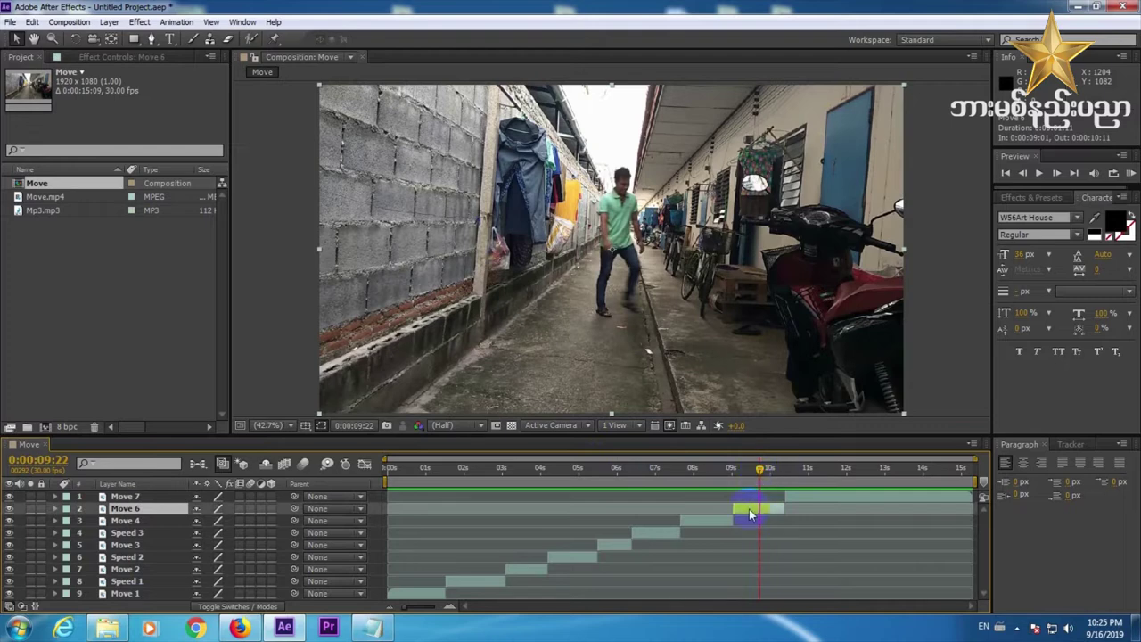
pyautogui.press('Return')
pyautogui.write('Sp')
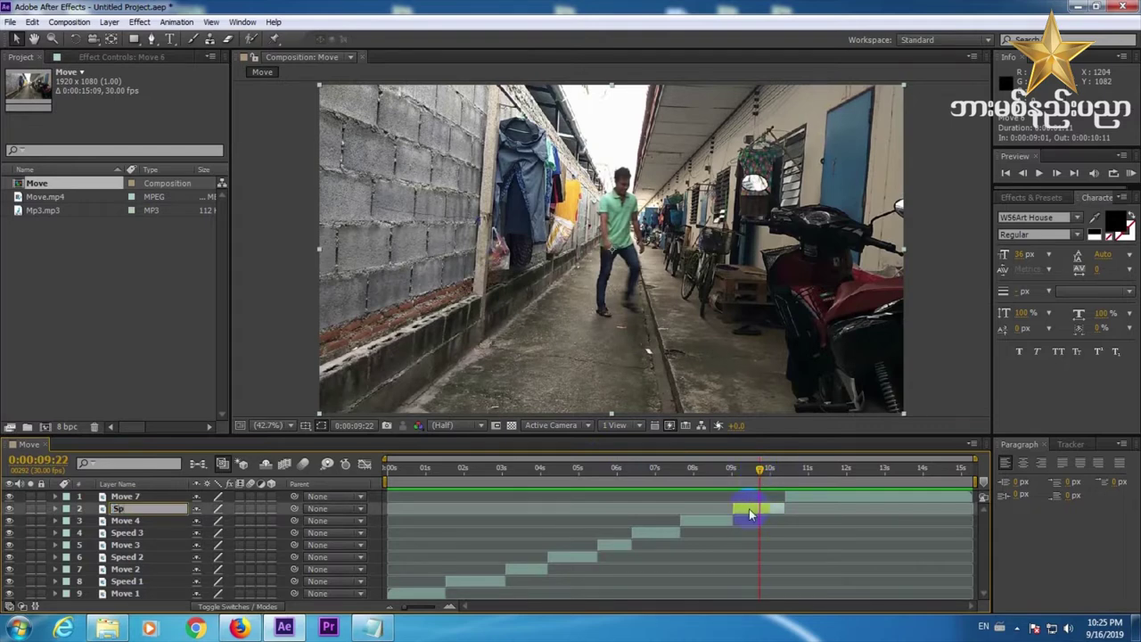
pyautogui.write('eed 4')
pyautogui.click(859, 524)
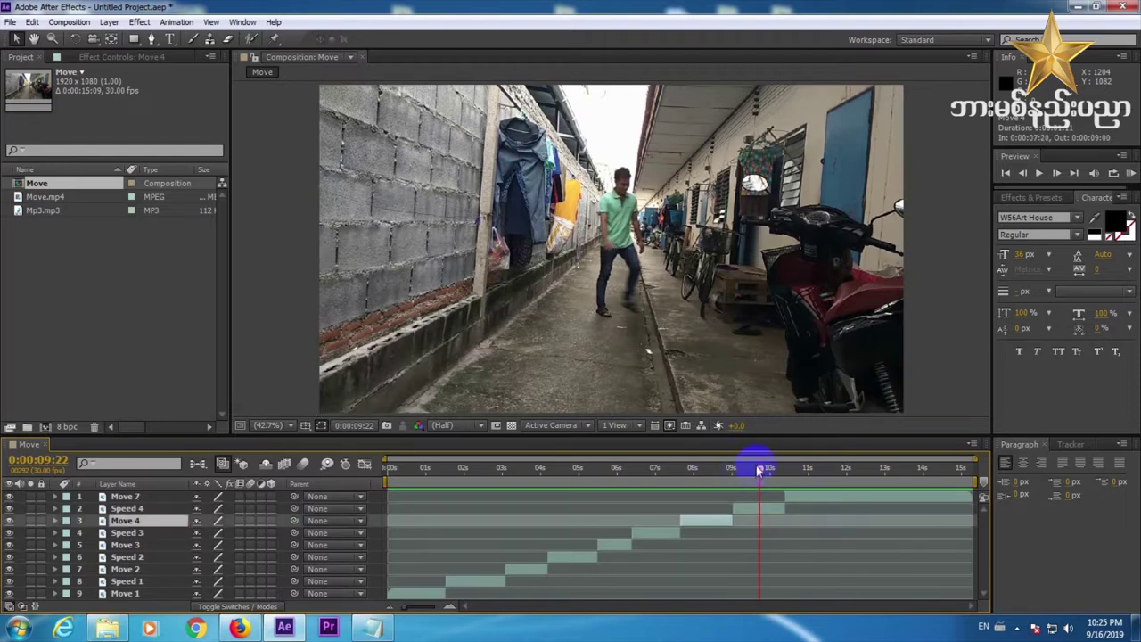
# - Split the Move 7 layer at 0:00:11:26 and split the part after that cut at 0:00:13:10
pyautogui.moveTo(759, 469); pyautogui.dragTo(841, 483)
pyautogui.click(835, 495)
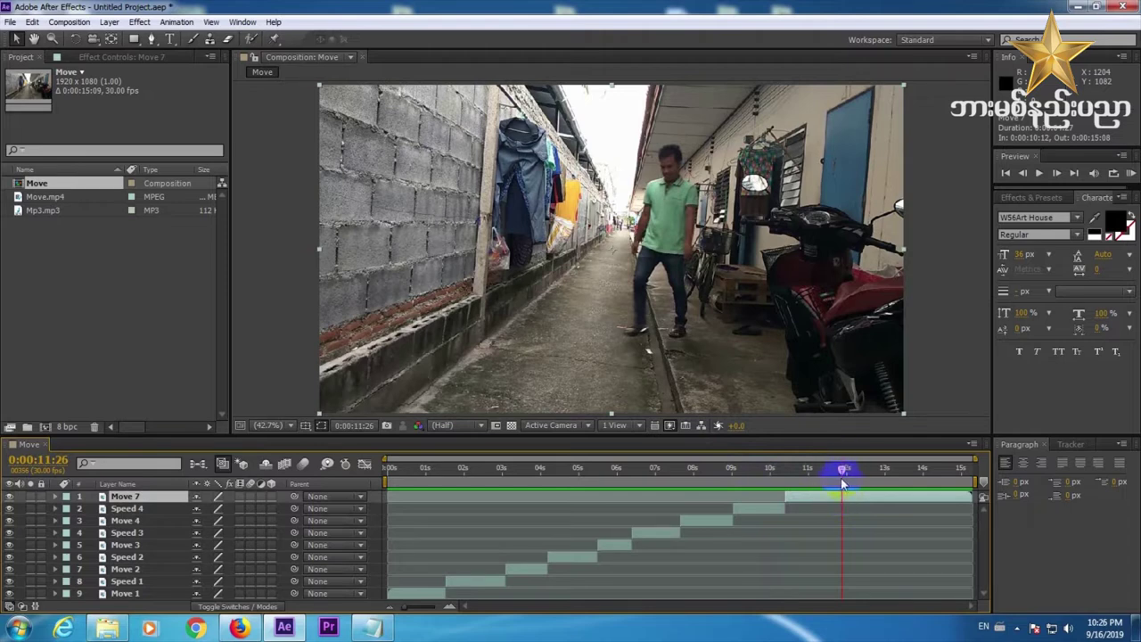
pyautogui.hotkey('ctrl', 'shift', 'd')
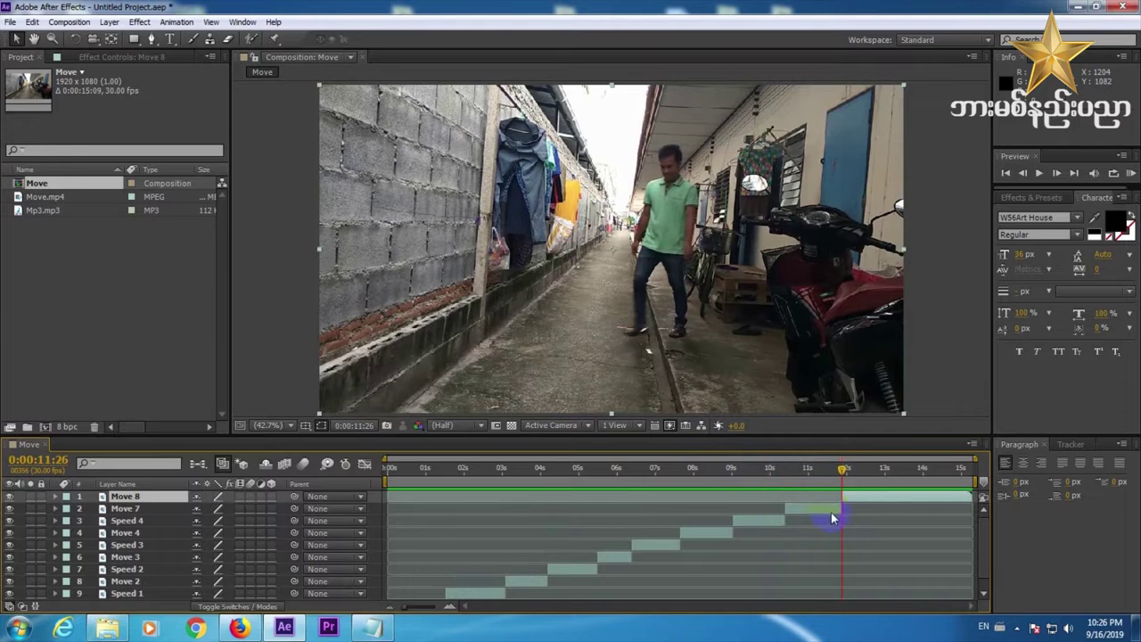
pyautogui.click(831, 511)
pyautogui.moveTo(813, 470); pyautogui.dragTo(899, 483)
pyautogui.click(898, 497)
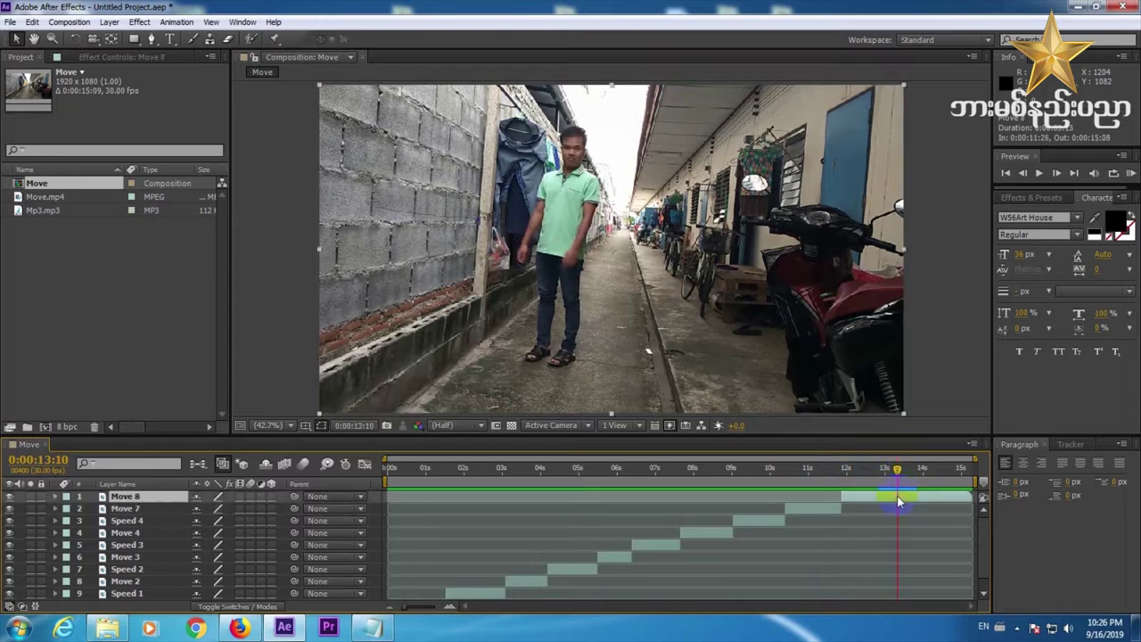
pyautogui.hotkey('ctrl', 'shift', 'd')
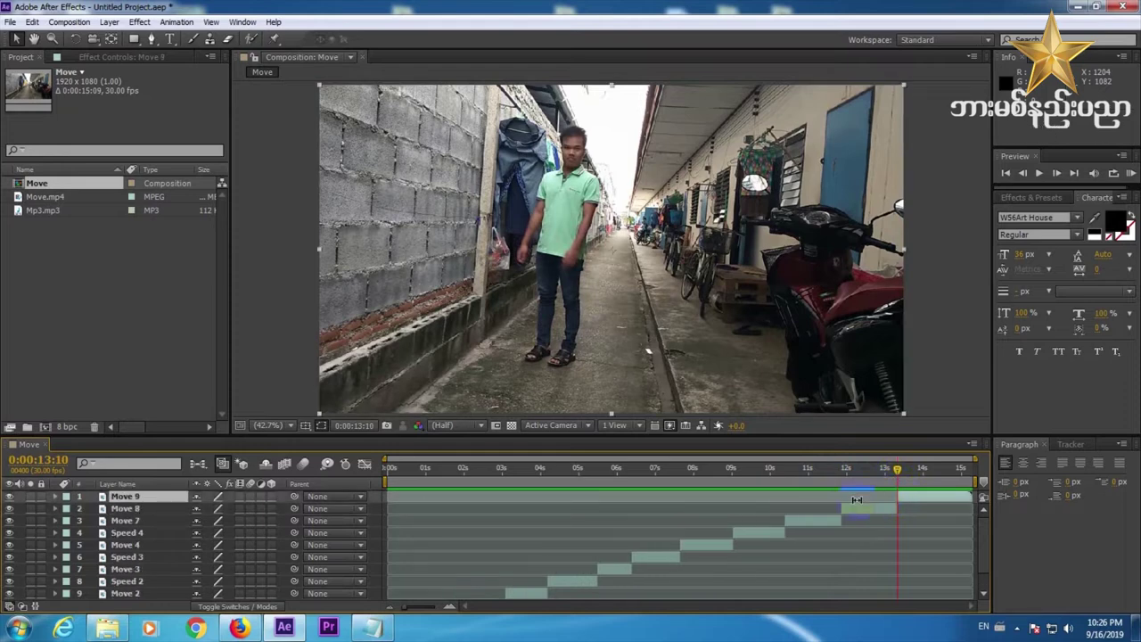
# - Rename the segment between 0:00:11:26 and 0:00:13:09 as Speed 5
pyautogui.click(157, 510)
pyautogui.press('Return')
pyautogui.write('Speed')
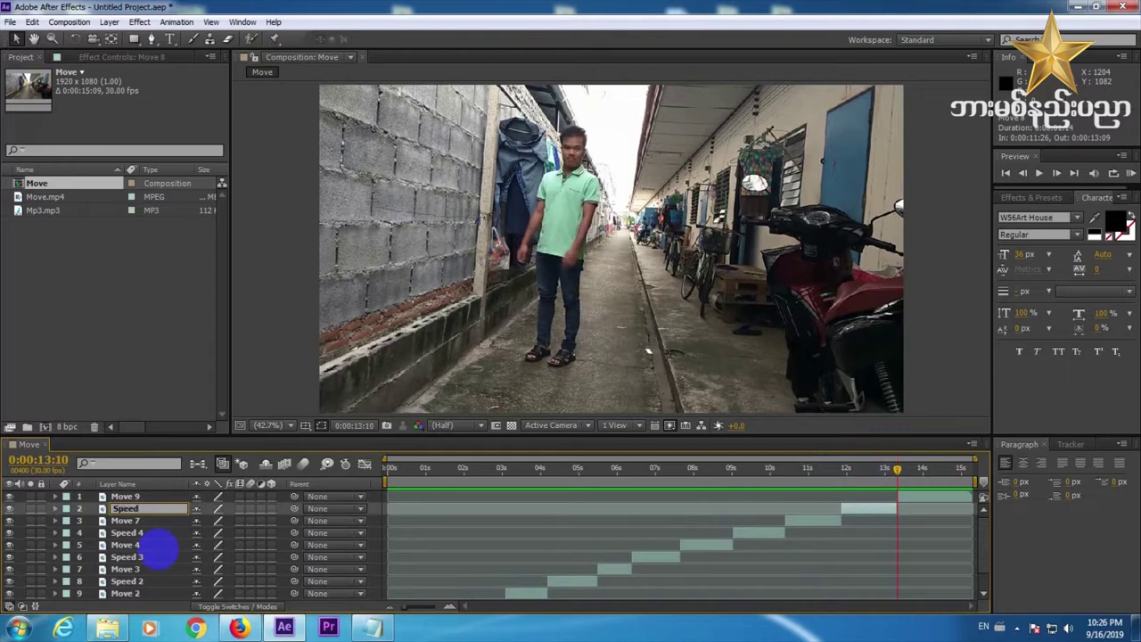
pyautogui.write(' 5')
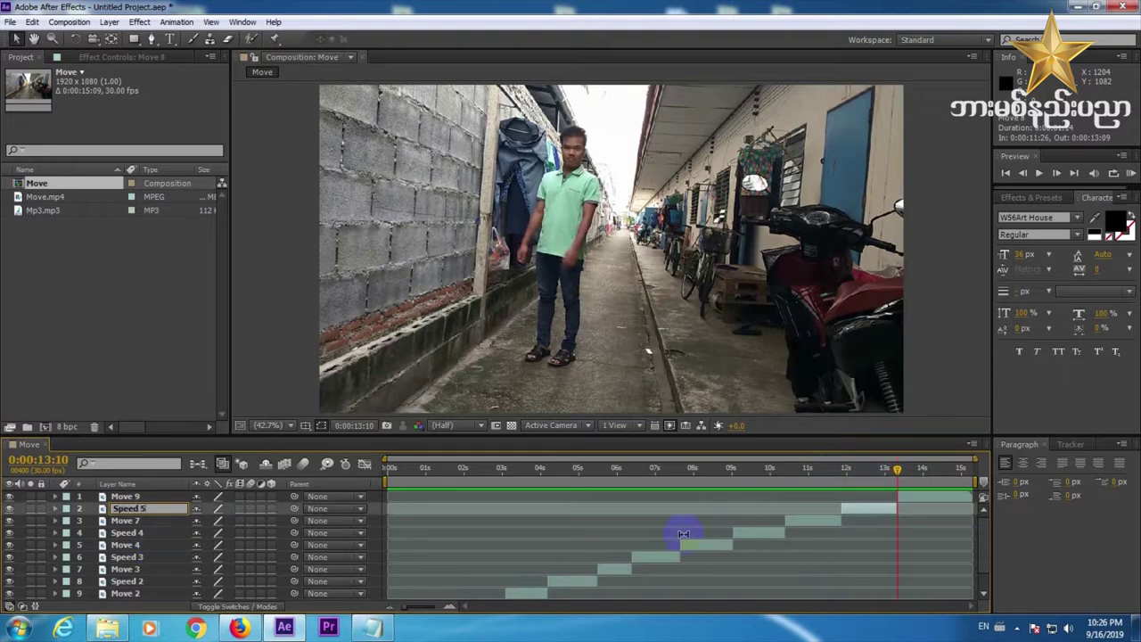
pyautogui.click(856, 521)
pyautogui.moveTo(896, 472)
pyautogui.mouseDown()
pyautogui.moveTo(954, 477)
pyautogui.moveTo(879, 466)
pyautogui.mouseUp()
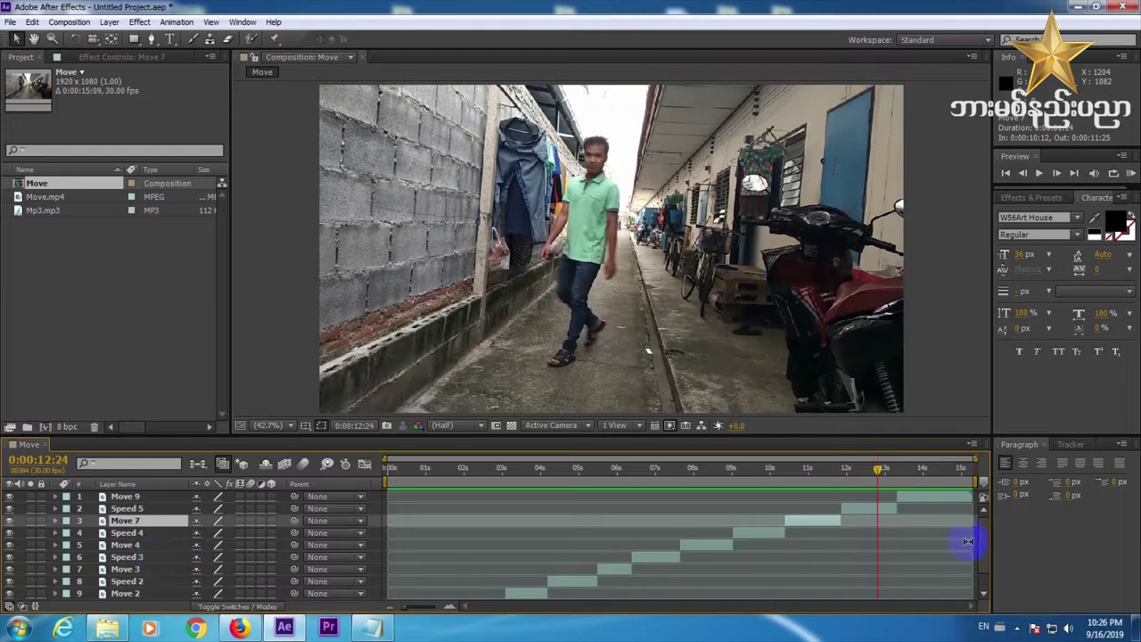
pyautogui.moveTo(981, 541); pyautogui.dragTo(976, 550)
pyautogui.click(482, 468)
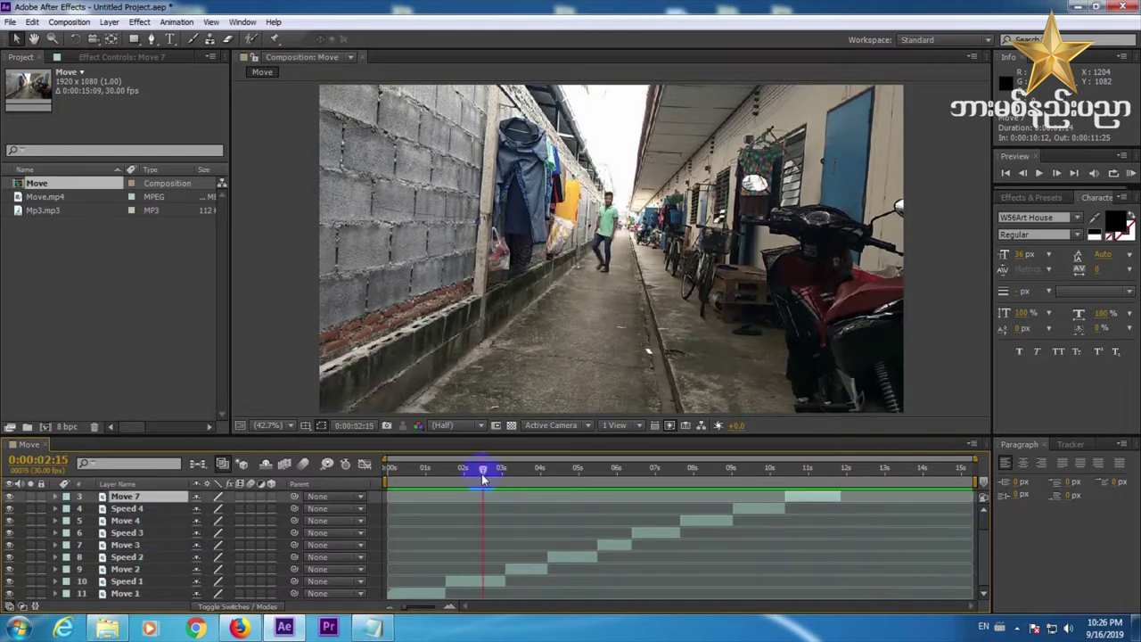
pyautogui.click(467, 581)
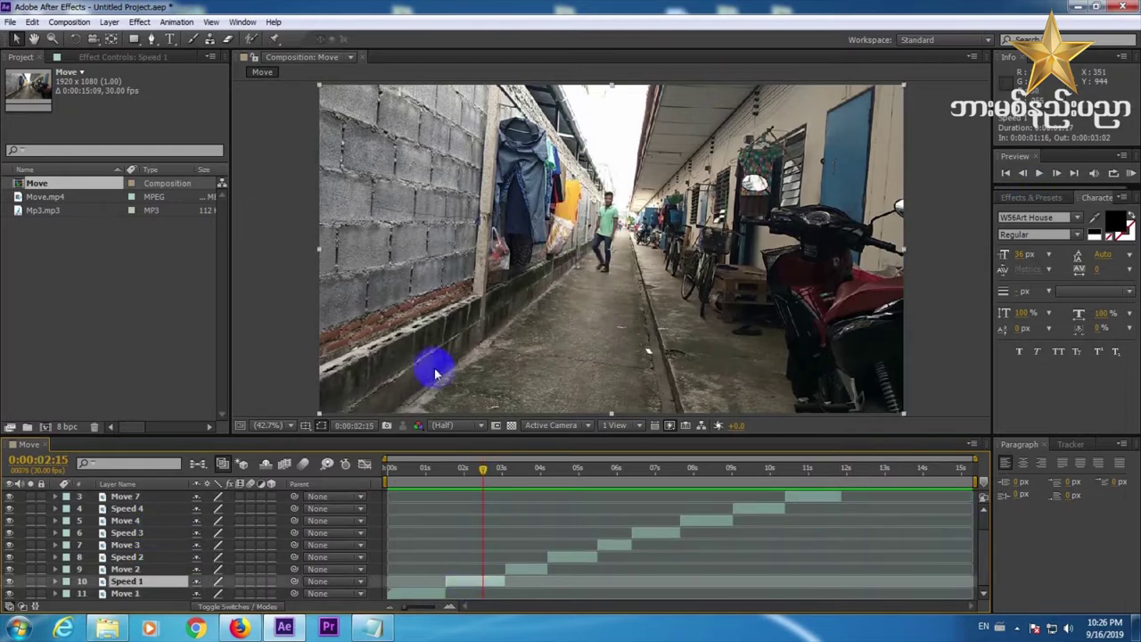
pyautogui.click(498, 583)
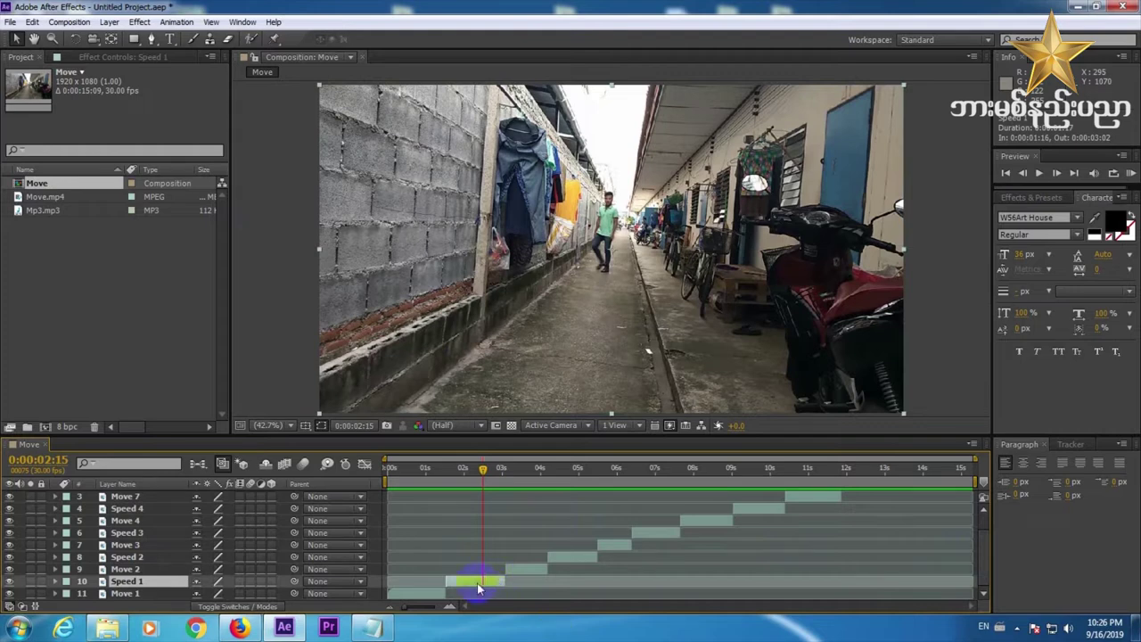
pyautogui.rightClick(477, 583)
pyautogui.click(129, 533)
# - Time-stretch the Speed 1 layer with a stretch factor of 20, holding its in-point in place
pyautogui.moveTo(497, 459); pyautogui.dragTo(482, 481)
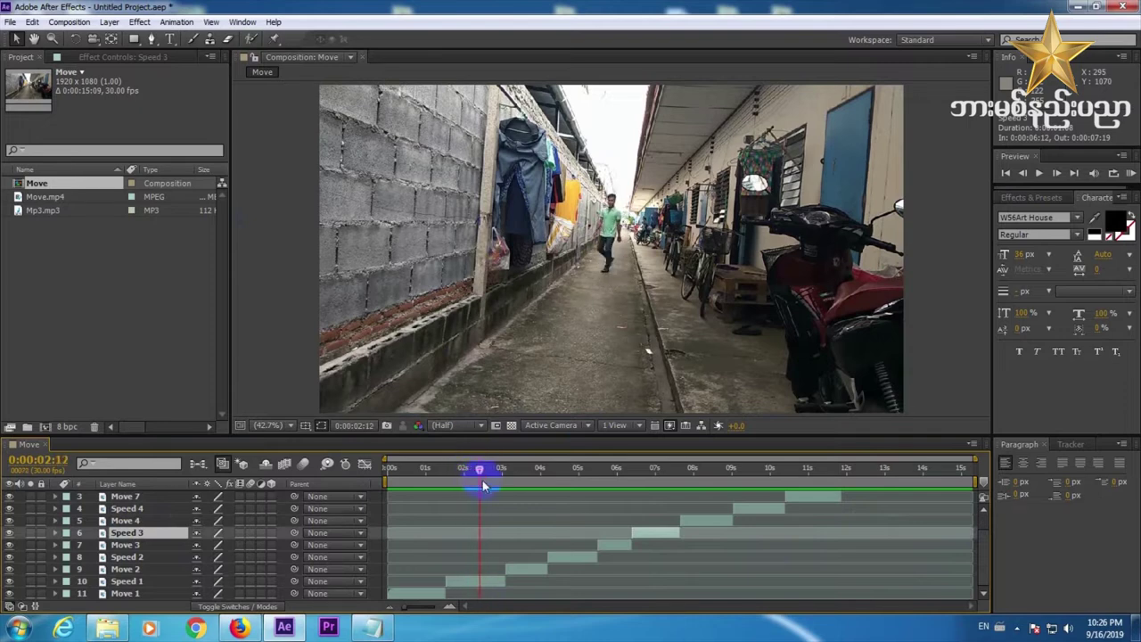
pyautogui.click(483, 583)
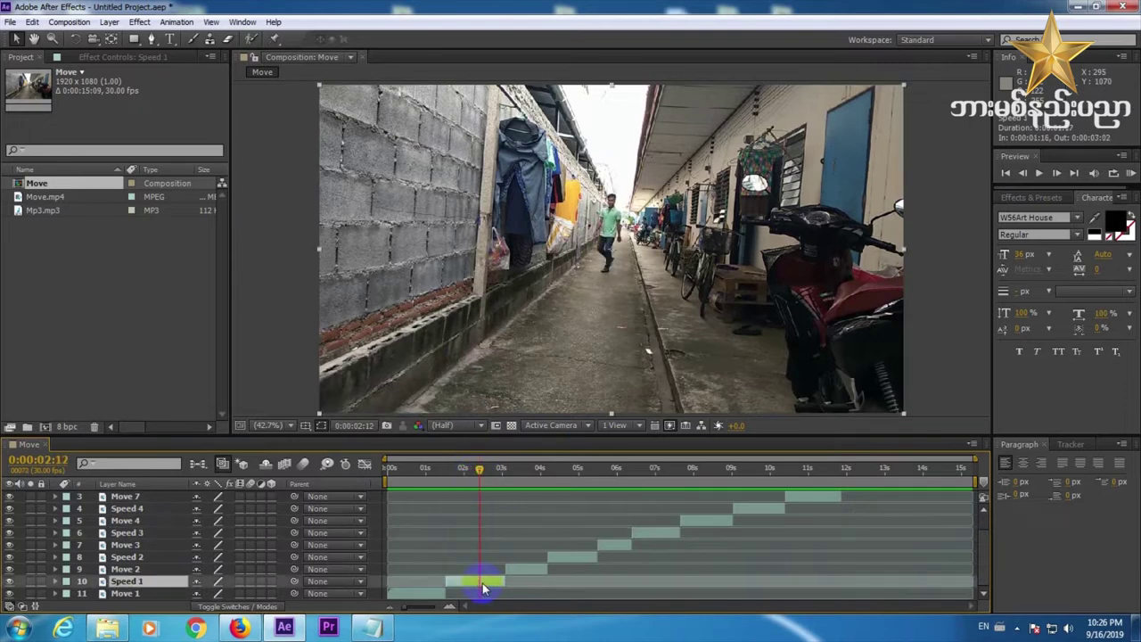
pyautogui.rightClick(483, 584)
pyautogui.click(464, 582)
pyautogui.rightClick(465, 582)
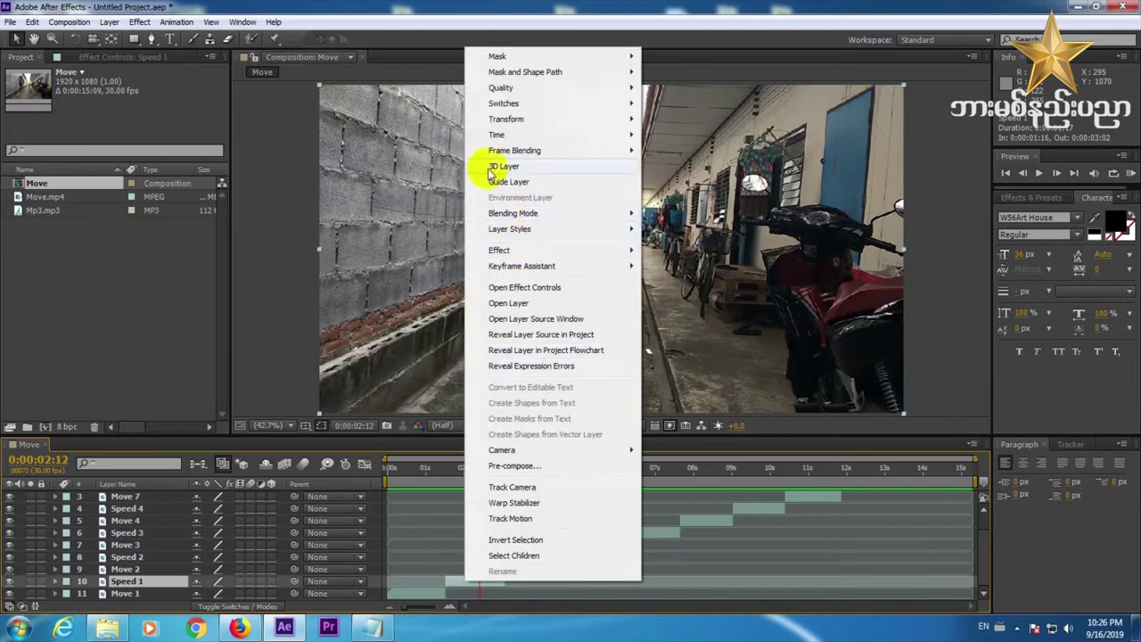
pyautogui.moveTo(509, 136)
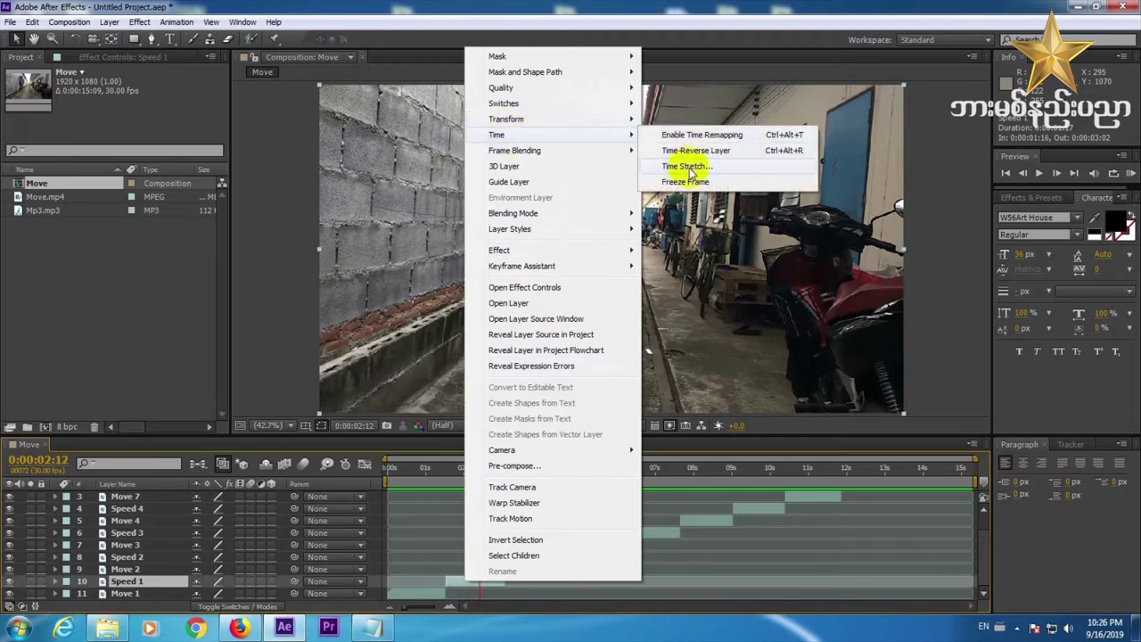
pyautogui.click(687, 167)
pyautogui.write('20')
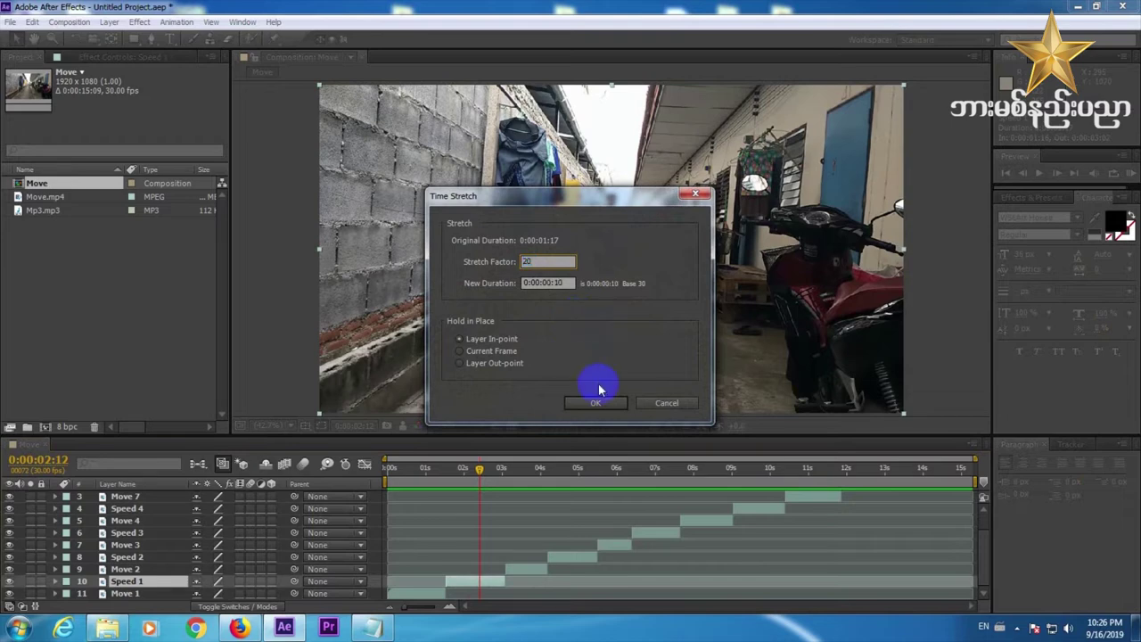
pyautogui.click(595, 402)
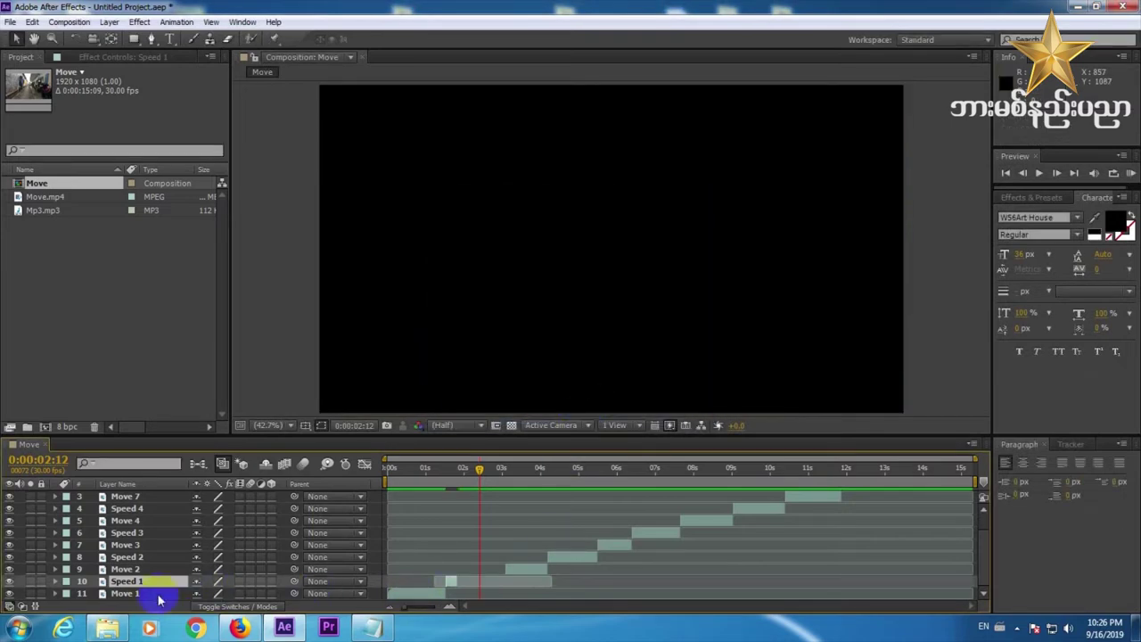
pyautogui.click(570, 558)
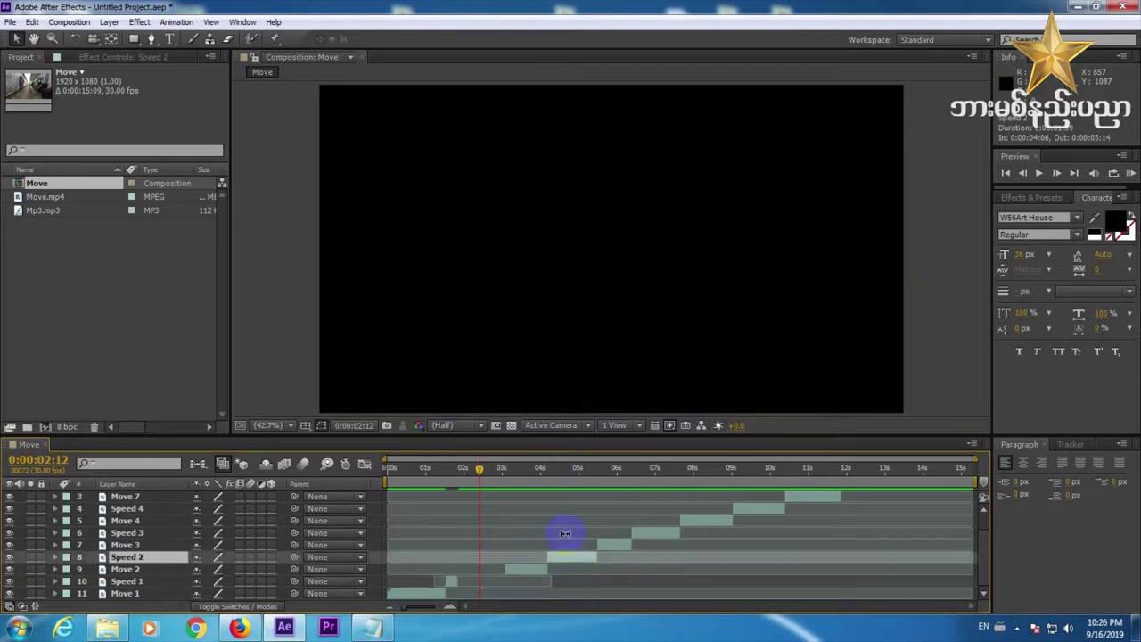
pyautogui.click(562, 472)
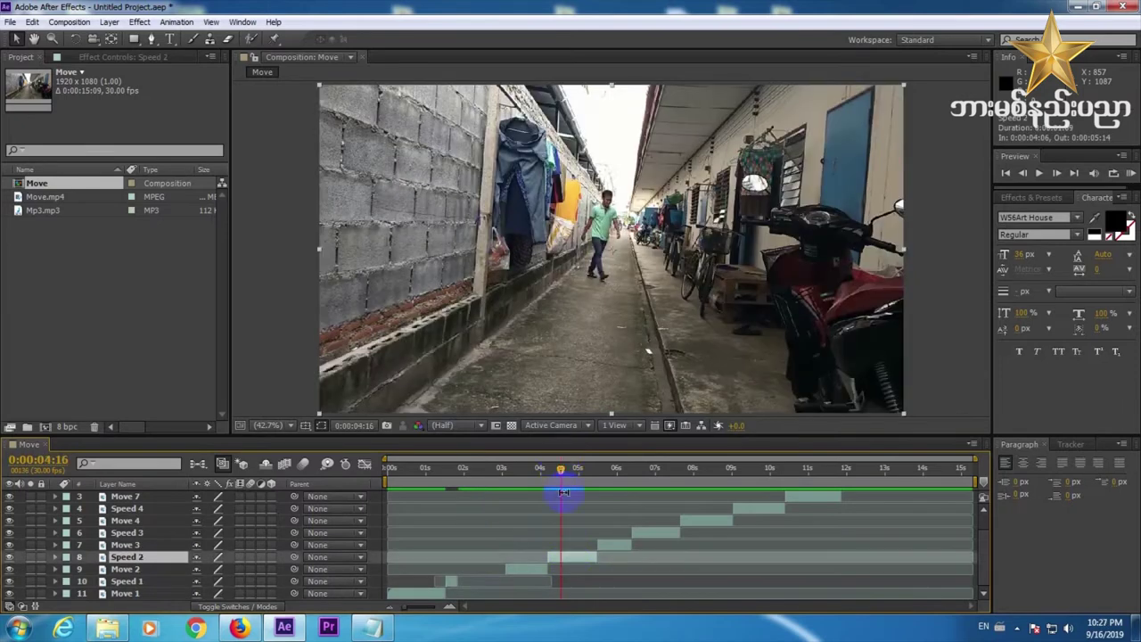
pyautogui.rightClick(567, 562)
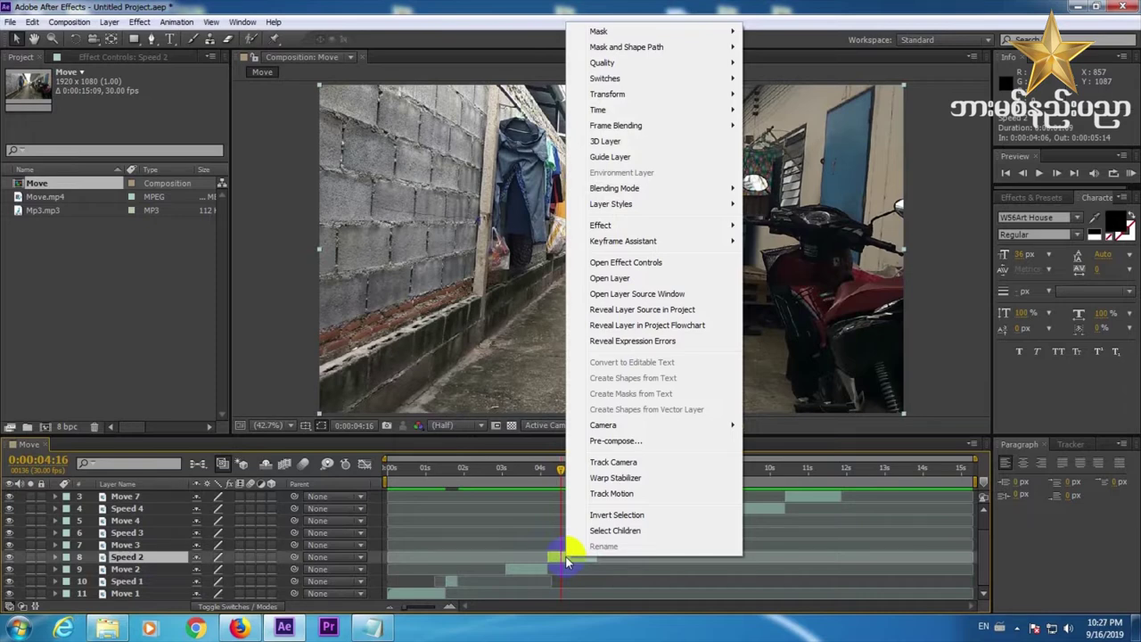
# - Shift the Move 2 layer earlier so that it starts at 0:00:01:25, at the end of Speed 1
pyautogui.click(447, 469)
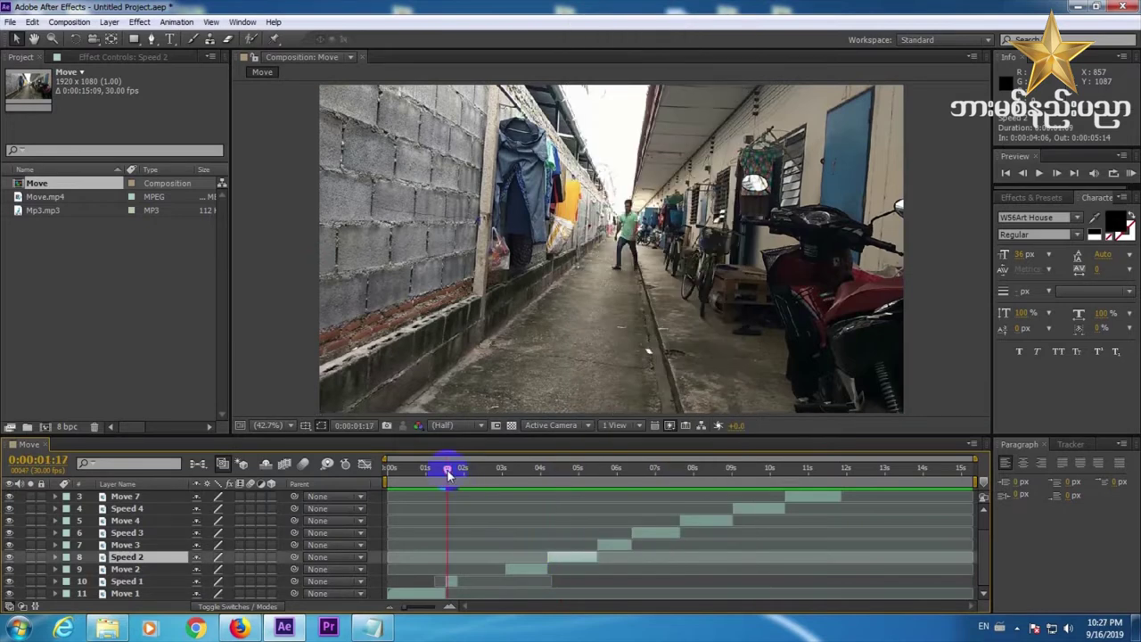
pyautogui.moveTo(447, 469); pyautogui.dragTo(459, 477)
pyautogui.click(565, 562)
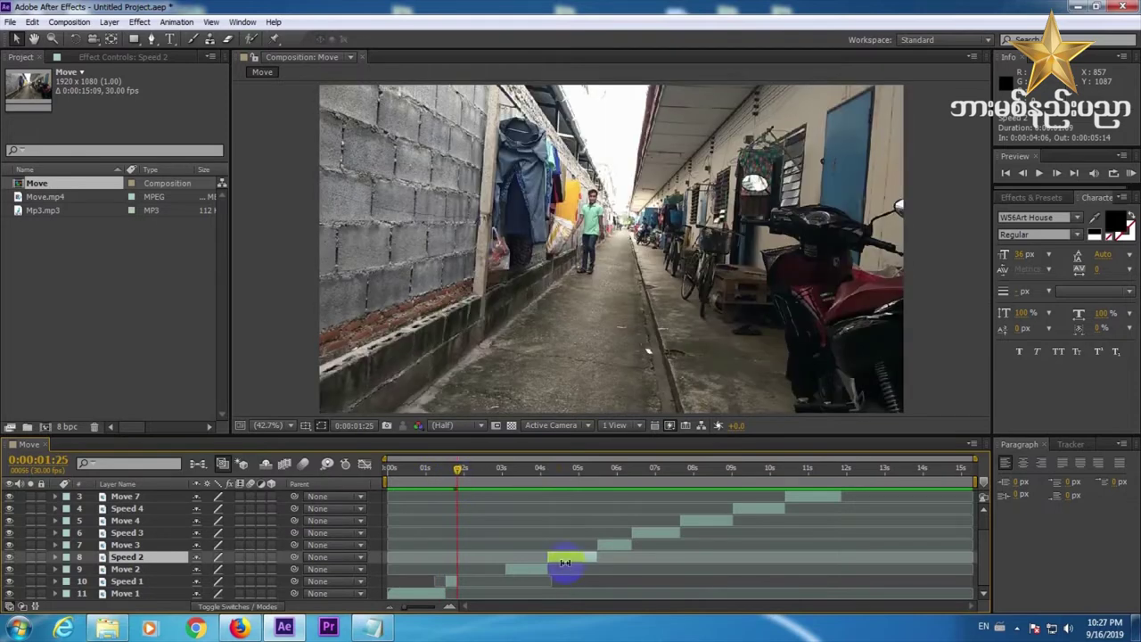
pyautogui.moveTo(526, 577); pyautogui.dragTo(474, 571)
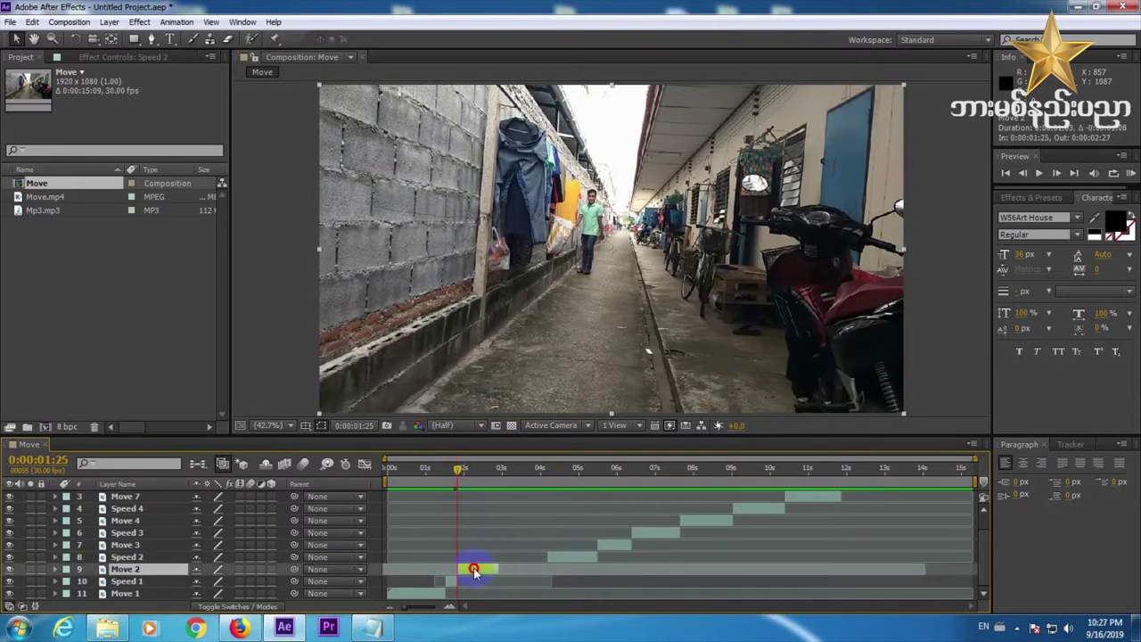
# - Trim the end of the Speed 1 layer by one frame to 0:00:01:24 so it meets the start of Move 2
pyautogui.click(407, 608)
pyautogui.moveTo(407, 608); pyautogui.dragTo(420, 605)
pyautogui.moveTo(686, 567); pyautogui.dragTo(727, 572)
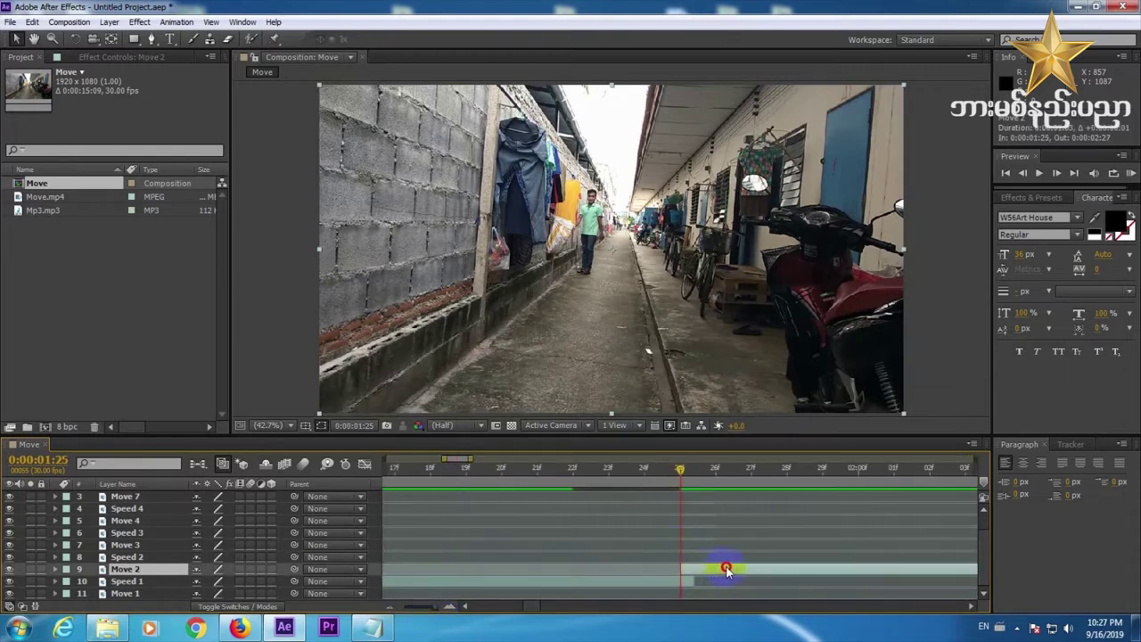
pyautogui.click(691, 582)
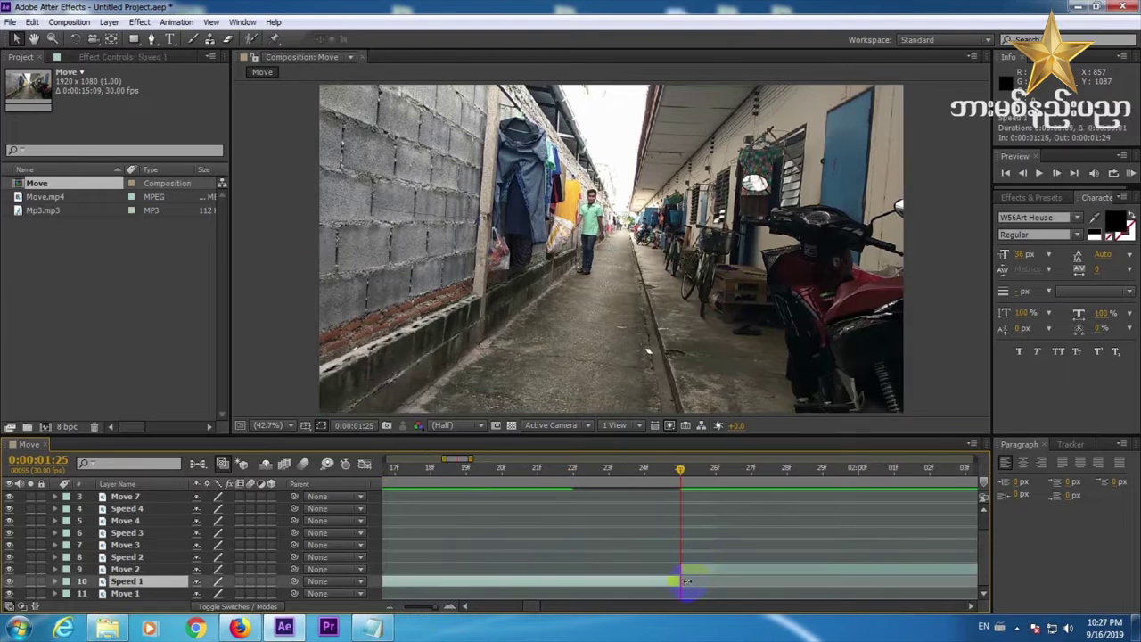
pyautogui.moveTo(420, 608); pyautogui.dragTo(403, 609)
# - Time-stretch the Speed 2 layer with a stretch factor of 20, holding its in-point in place
pyautogui.click(482, 570)
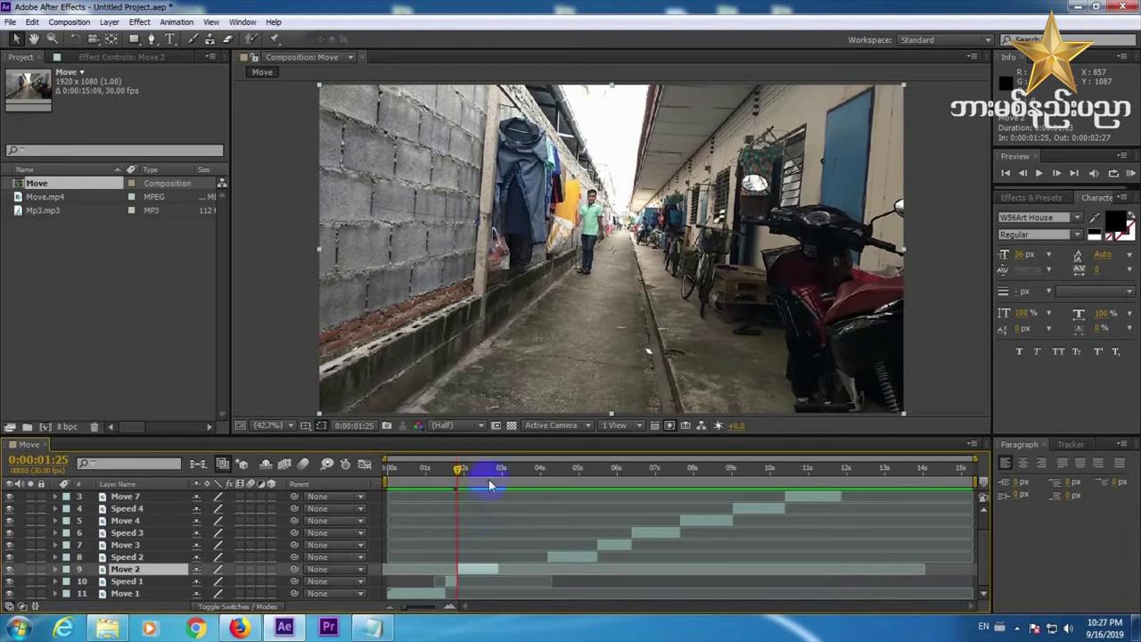
pyautogui.click(563, 469)
pyautogui.click(572, 554)
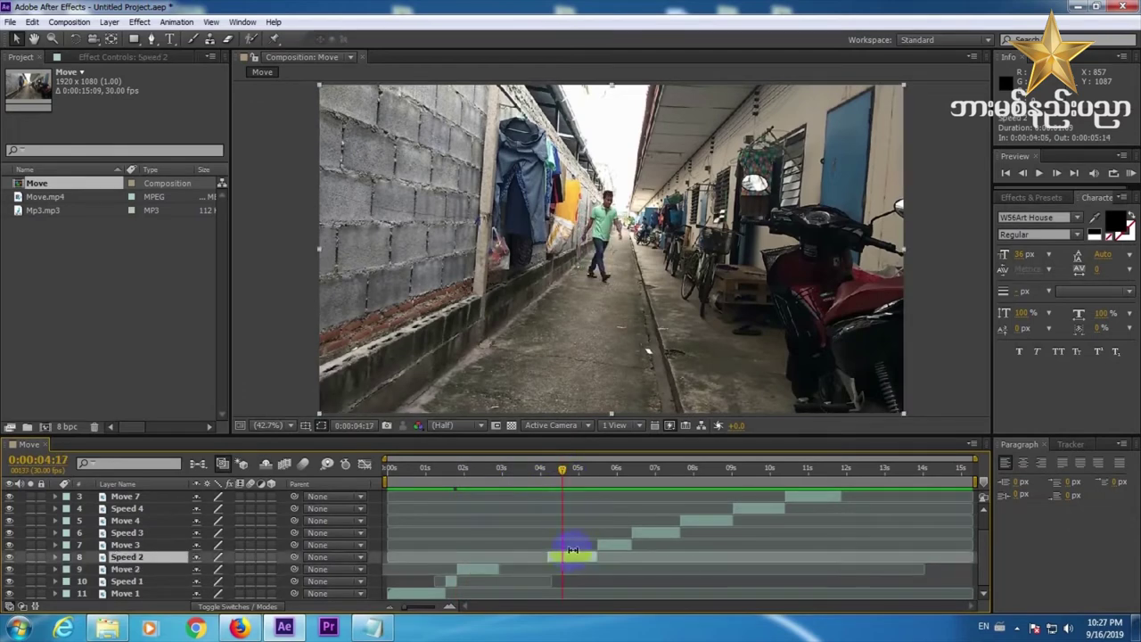
pyautogui.rightClick(570, 556)
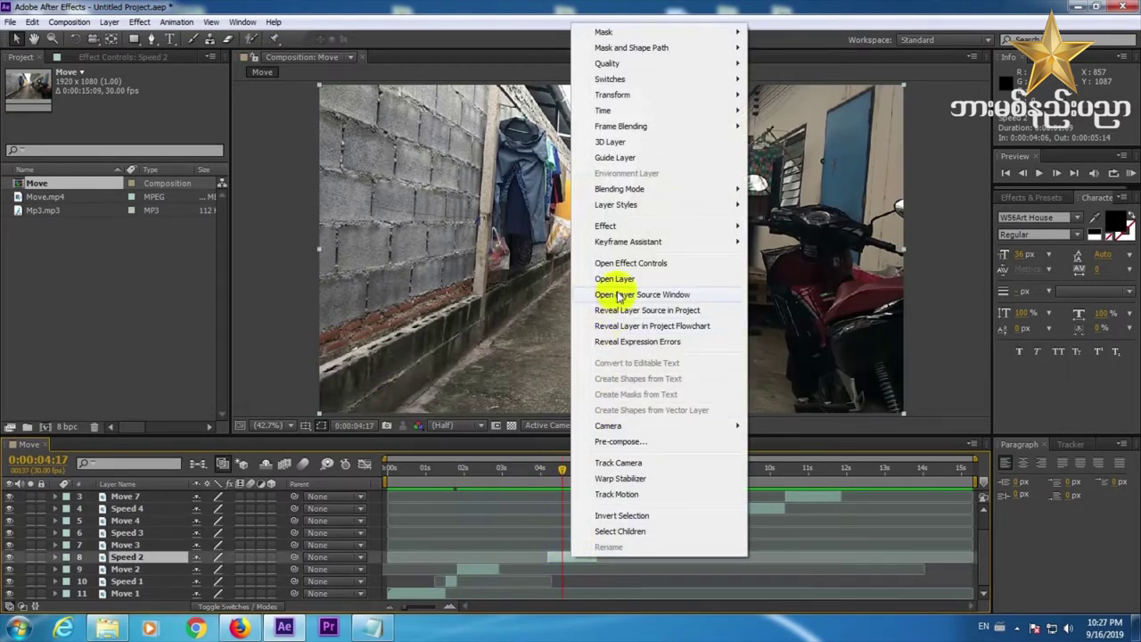
pyautogui.moveTo(663, 114)
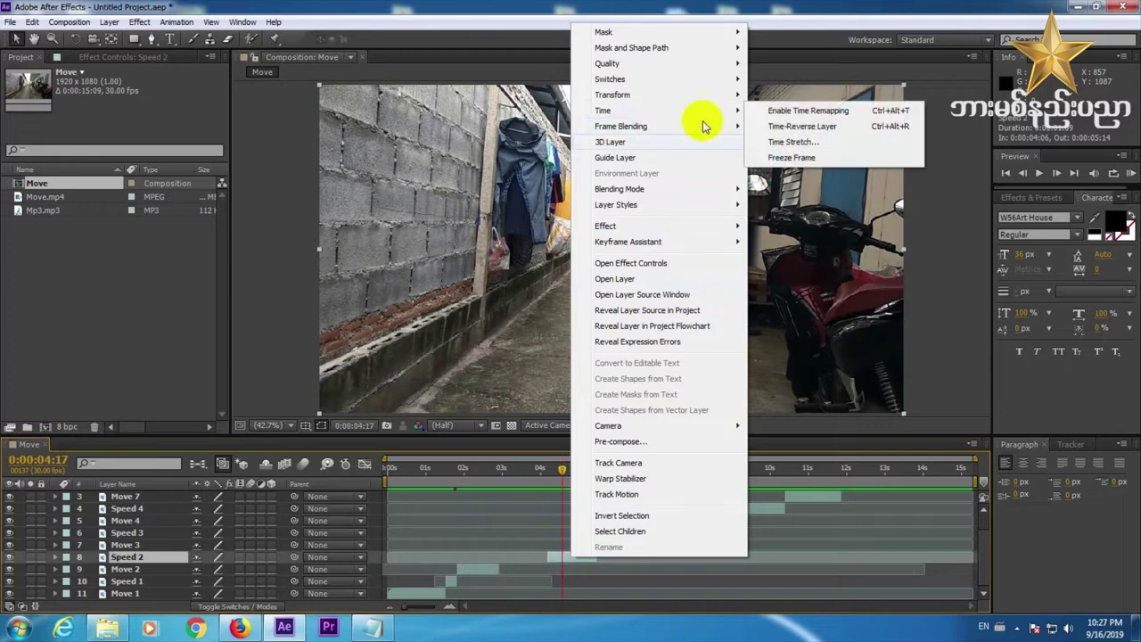
pyautogui.click(796, 142)
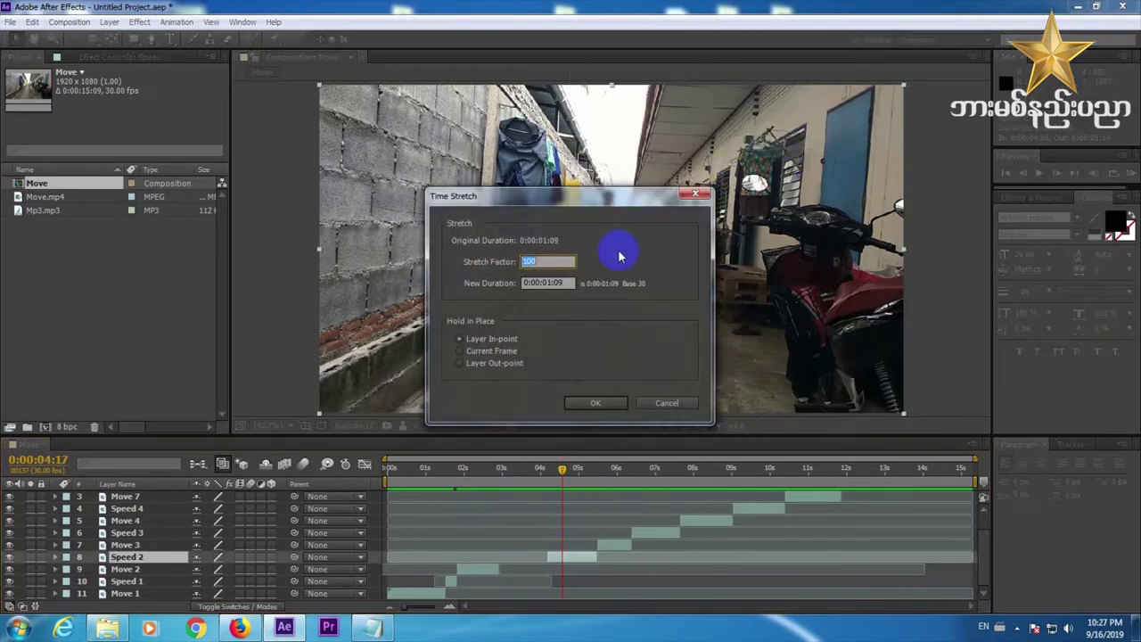
pyautogui.click(575, 405)
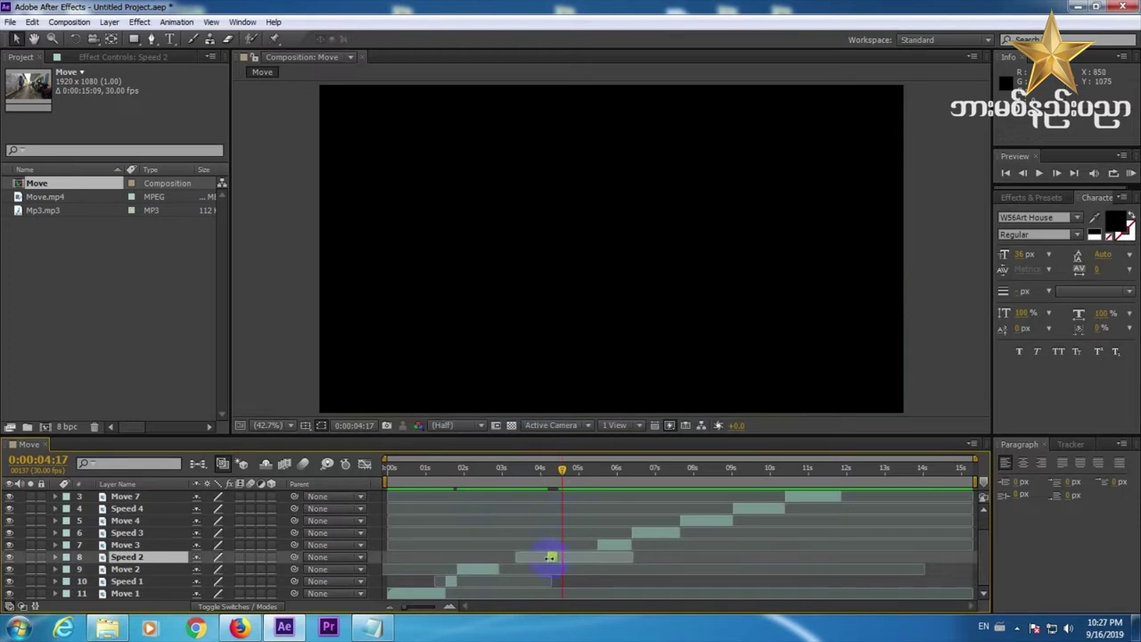
# - Shift the Speed 2 layer earlier so that it starts at 0:00:02:28, at the end of Move 2
pyautogui.moveTo(552, 562); pyautogui.dragTo(504, 566)
pyautogui.click(498, 471)
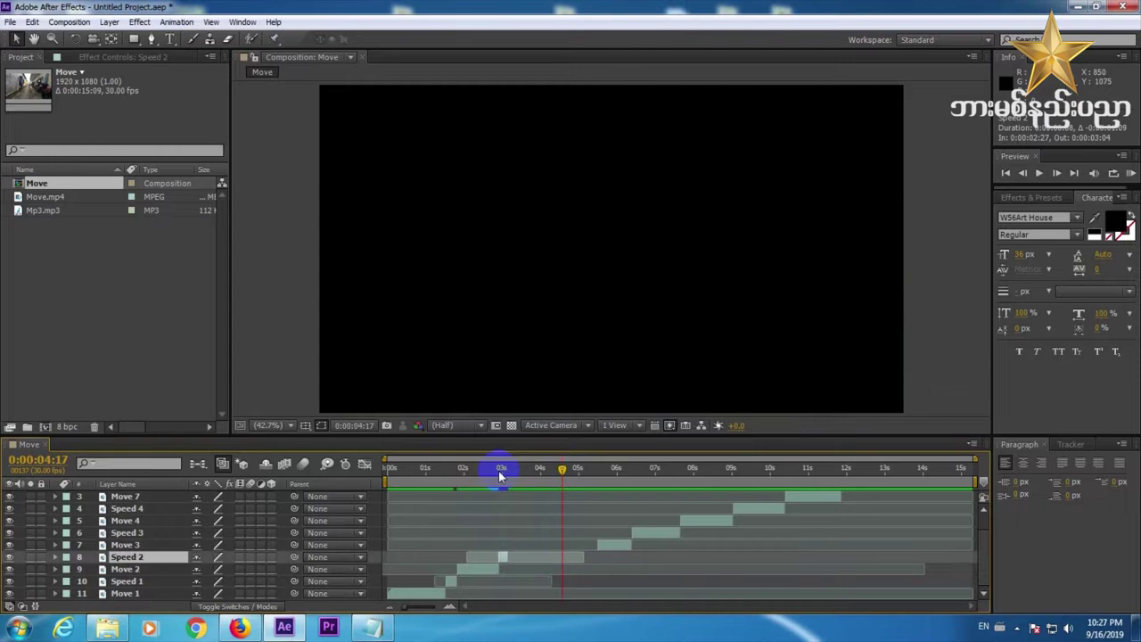
pyautogui.moveTo(412, 608); pyautogui.dragTo(448, 610)
pyautogui.moveTo(639, 557); pyautogui.dragTo(688, 558)
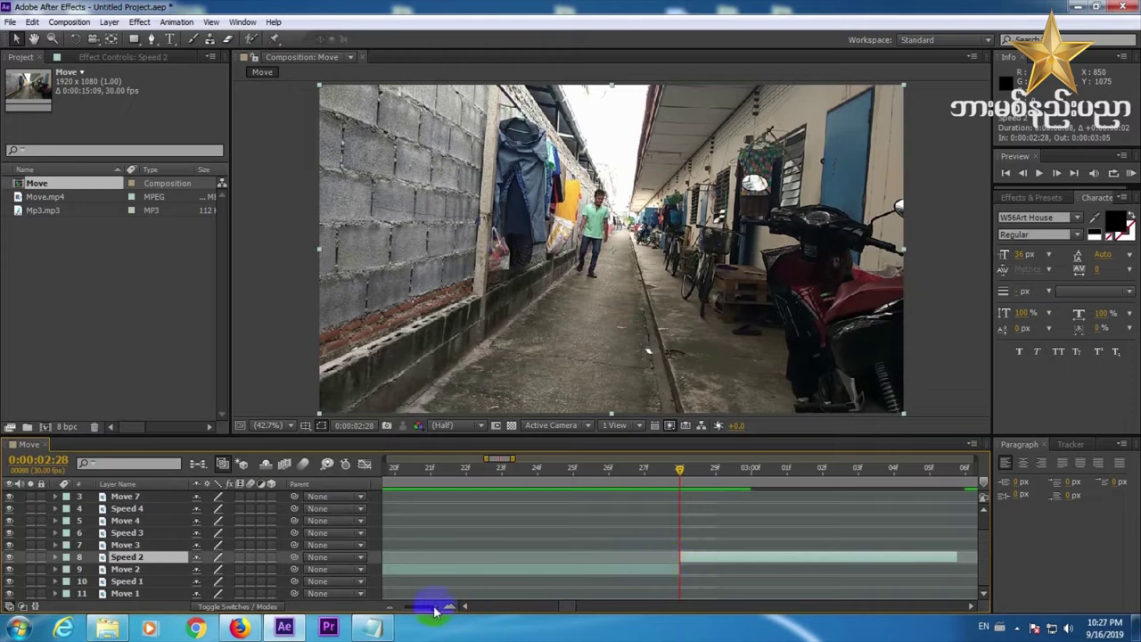
# - Shift the Move 3 layer earlier so that it starts at 0:00:03:05, at the end of Speed 2
pyautogui.moveTo(413, 611); pyautogui.dragTo(406, 607)
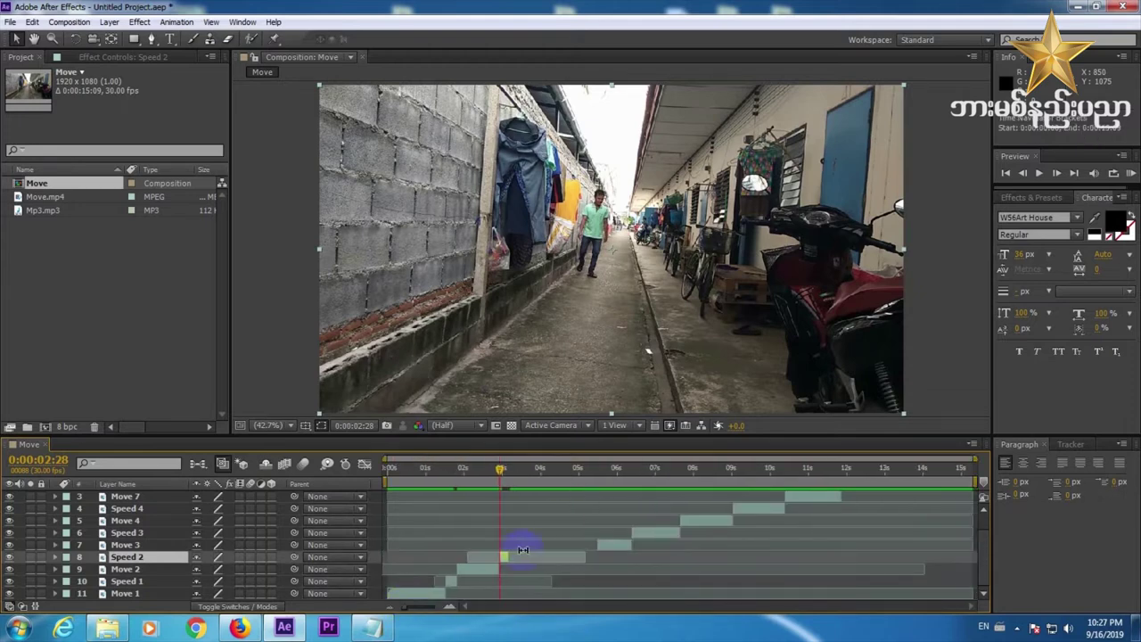
pyautogui.moveTo(502, 467); pyautogui.dragTo(505, 471)
pyautogui.moveTo(597, 545); pyautogui.dragTo(519, 551)
pyautogui.moveTo(505, 471); pyautogui.dragTo(509, 471)
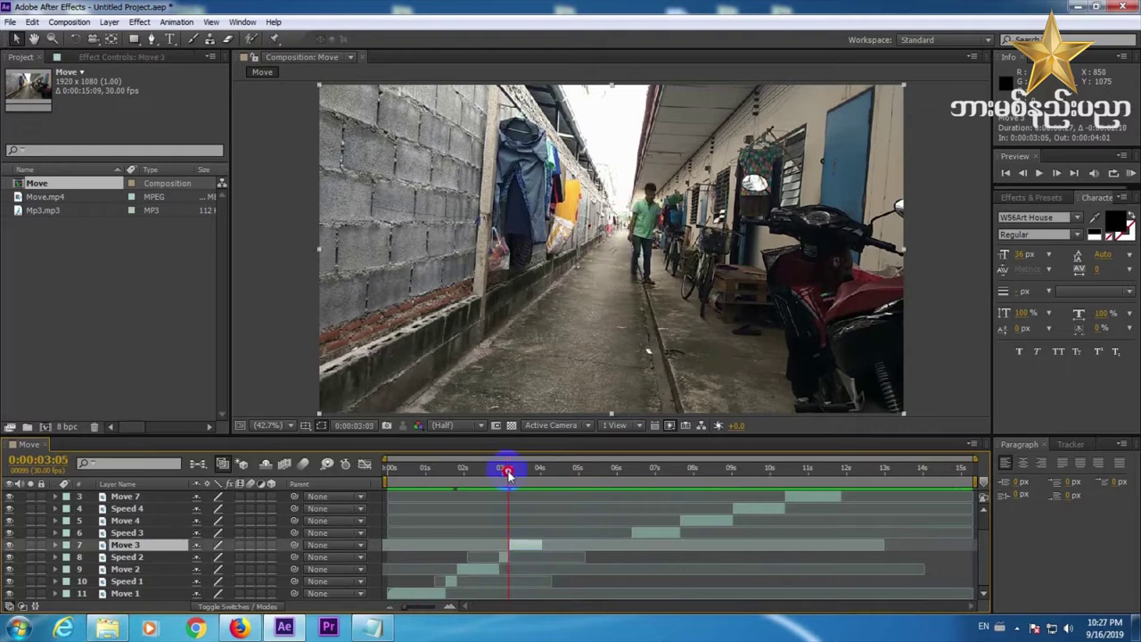
pyautogui.moveTo(410, 607); pyautogui.dragTo(459, 607)
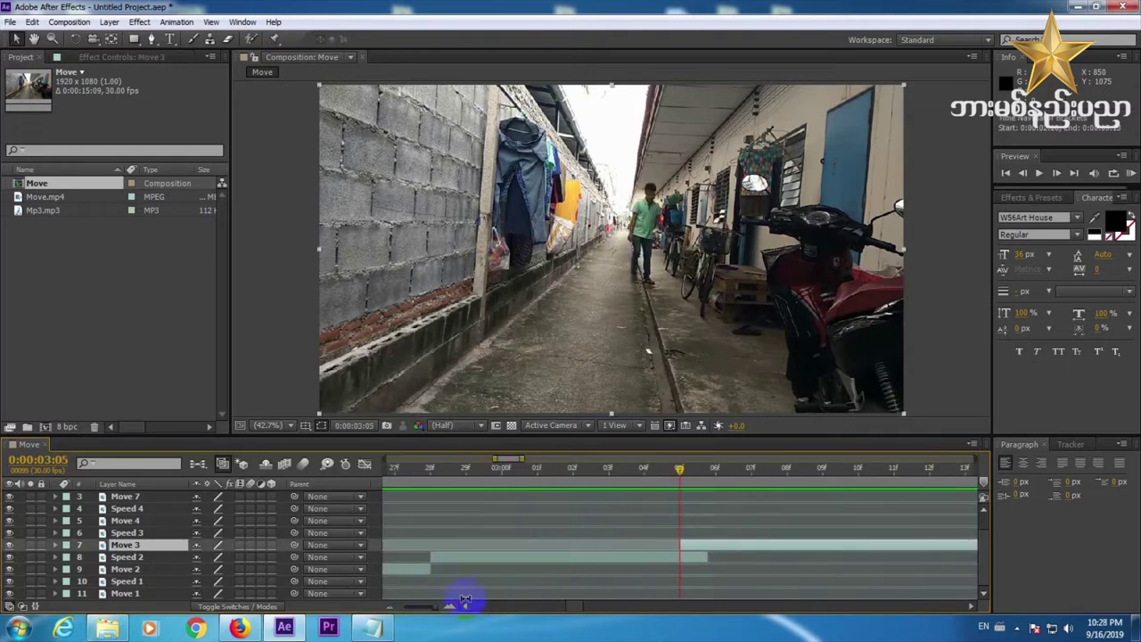
pyautogui.moveTo(698, 550)
pyautogui.mouseDown()
pyautogui.moveTo(720, 543)
pyautogui.moveTo(702, 550)
pyautogui.mouseUp()
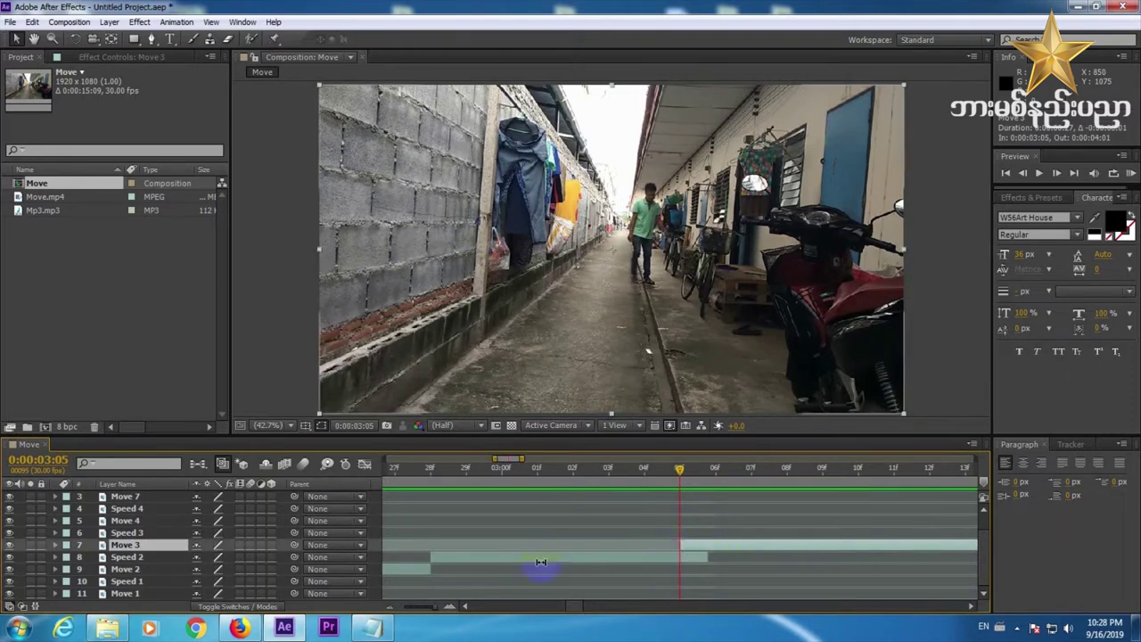
# - Time-stretch the Speed 3 layer with a stretch factor of 20, holding its in-point in place
pyautogui.moveTo(433, 606); pyautogui.dragTo(387, 606)
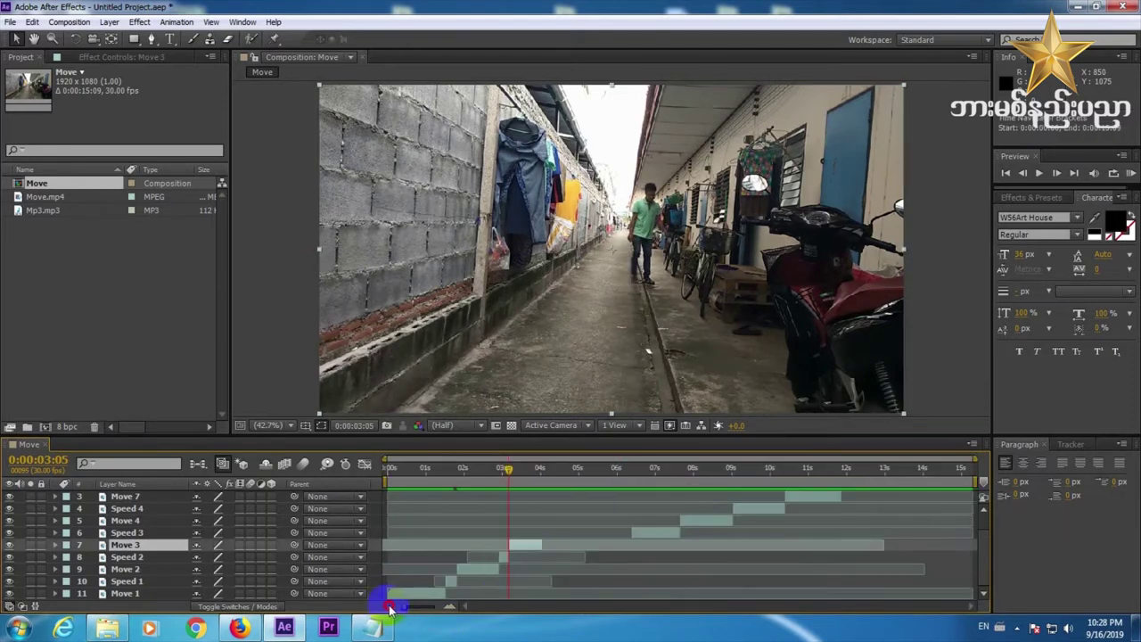
pyautogui.click(647, 471)
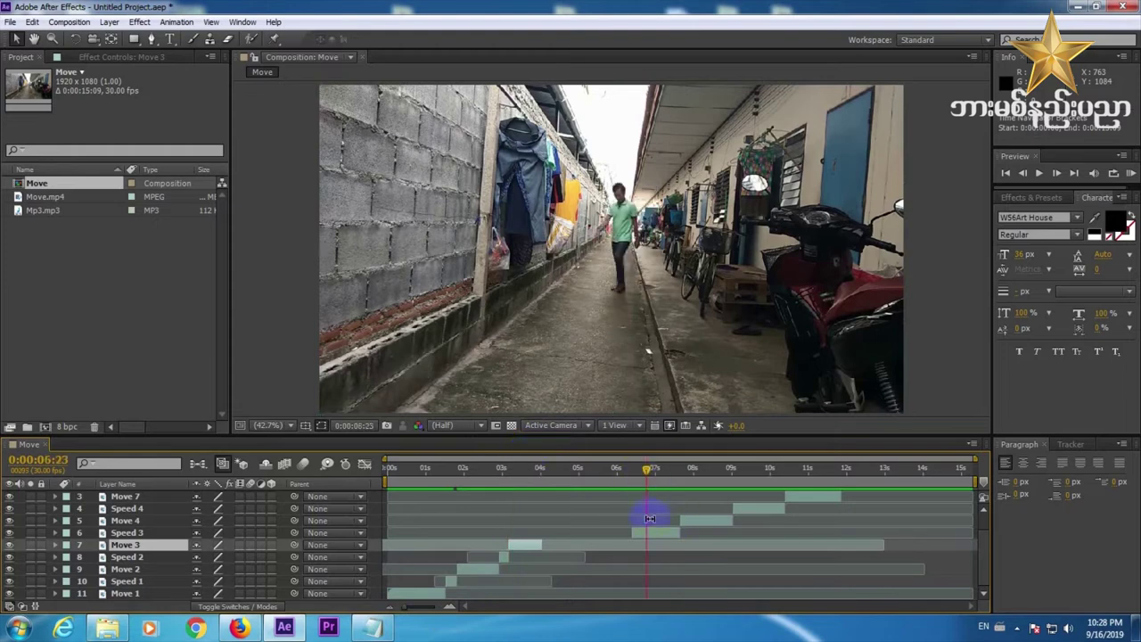
pyautogui.click(656, 532)
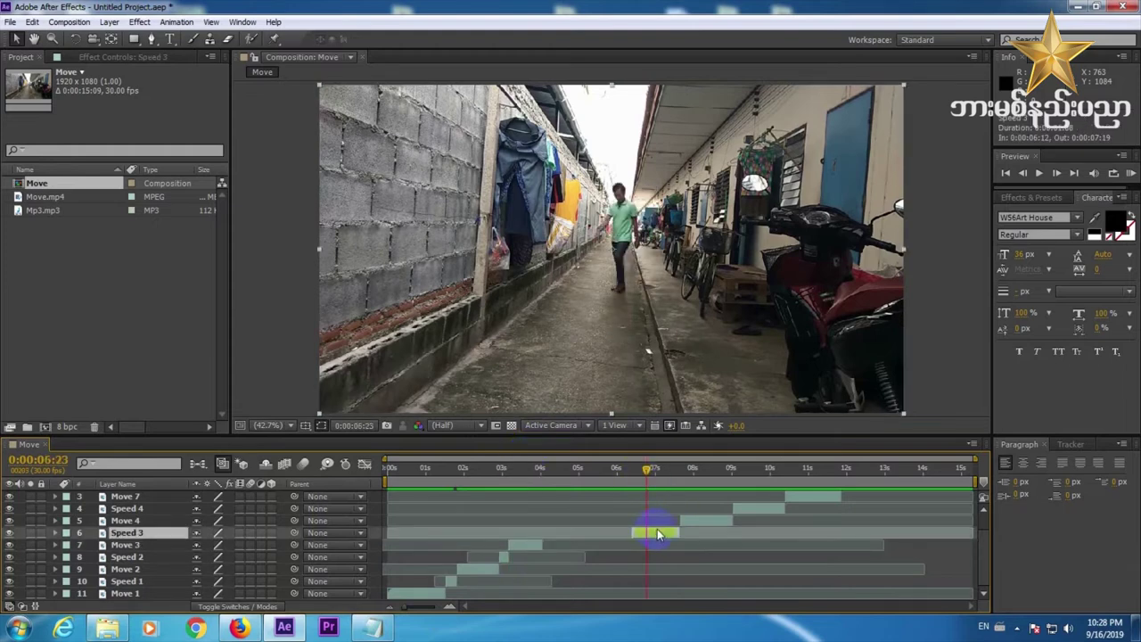
pyautogui.rightClick(657, 533)
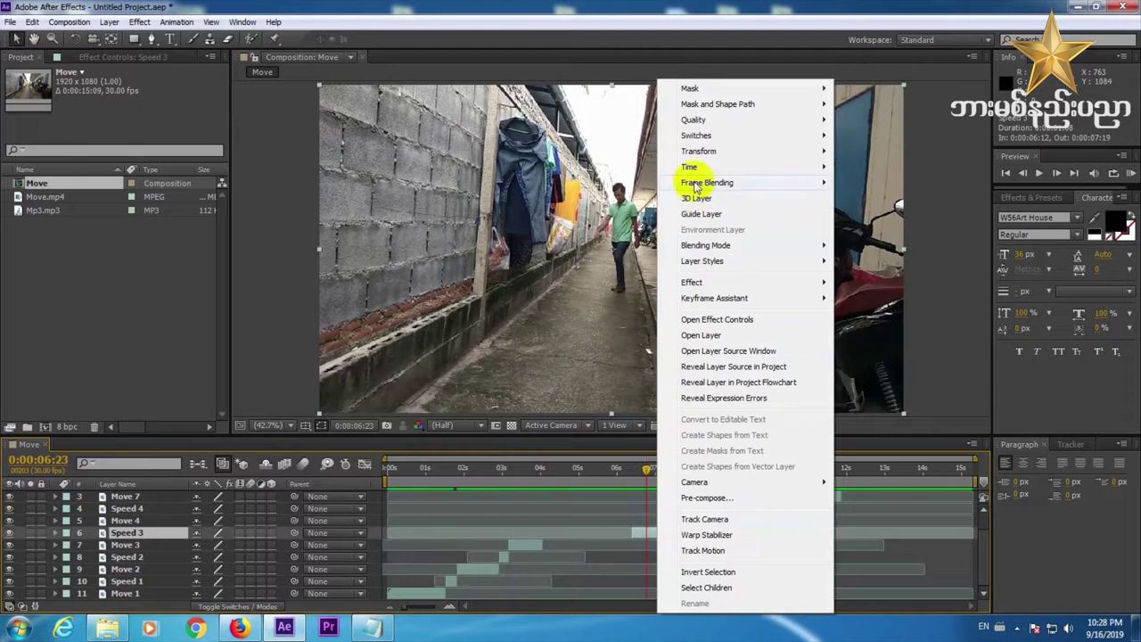
pyautogui.moveTo(692, 169)
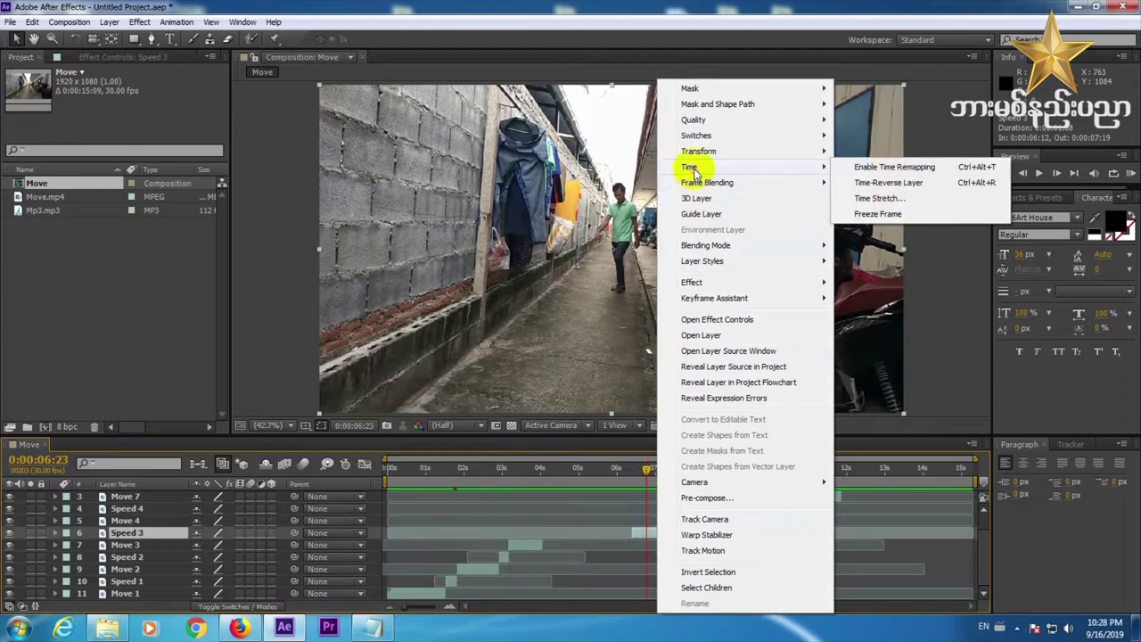
pyautogui.click(868, 199)
pyautogui.write('200')
pyautogui.click(595, 402)
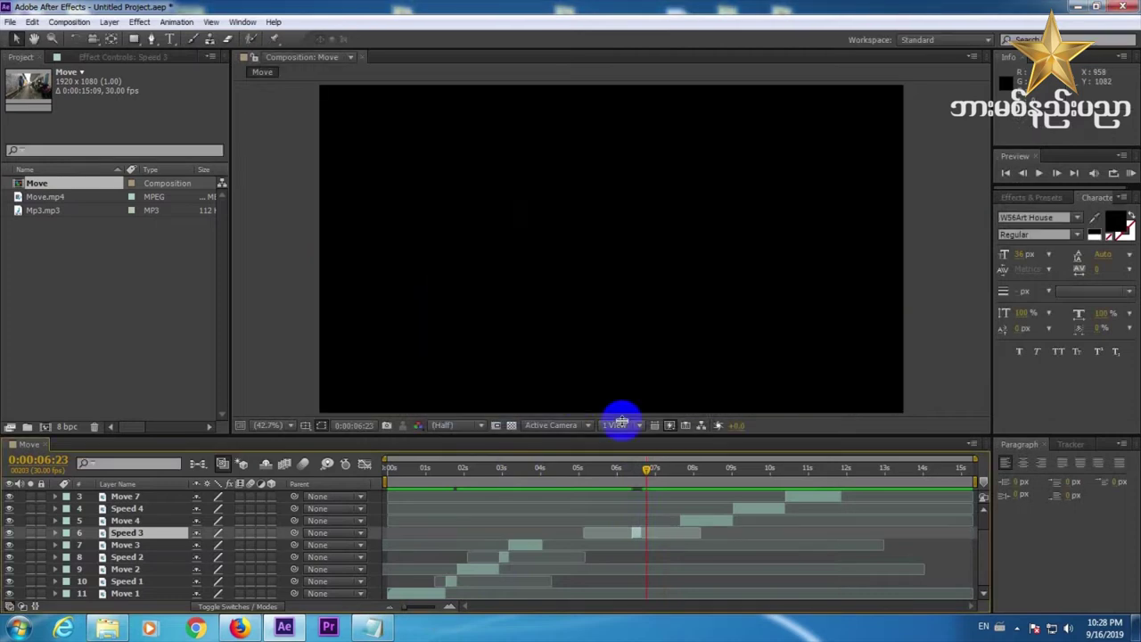
# - Shift the Speed 3 layer earlier so that it starts at 0:00:04:02, at the end of Move 3
pyautogui.moveTo(637, 540); pyautogui.dragTo(545, 538)
pyautogui.click(541, 480)
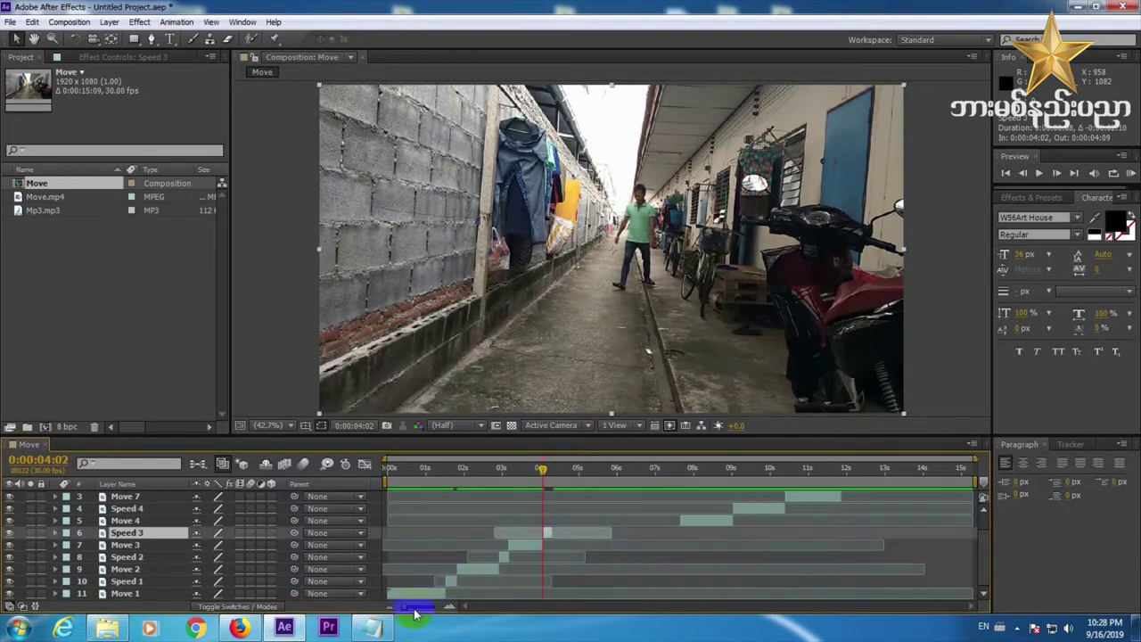
pyautogui.click(450, 608)
pyautogui.click(451, 608)
# - Shift the Move 4 layer earlier so that it starts at 0:00:04:09, at the end of Speed 3
pyautogui.moveTo(450, 608); pyautogui.dragTo(414, 609)
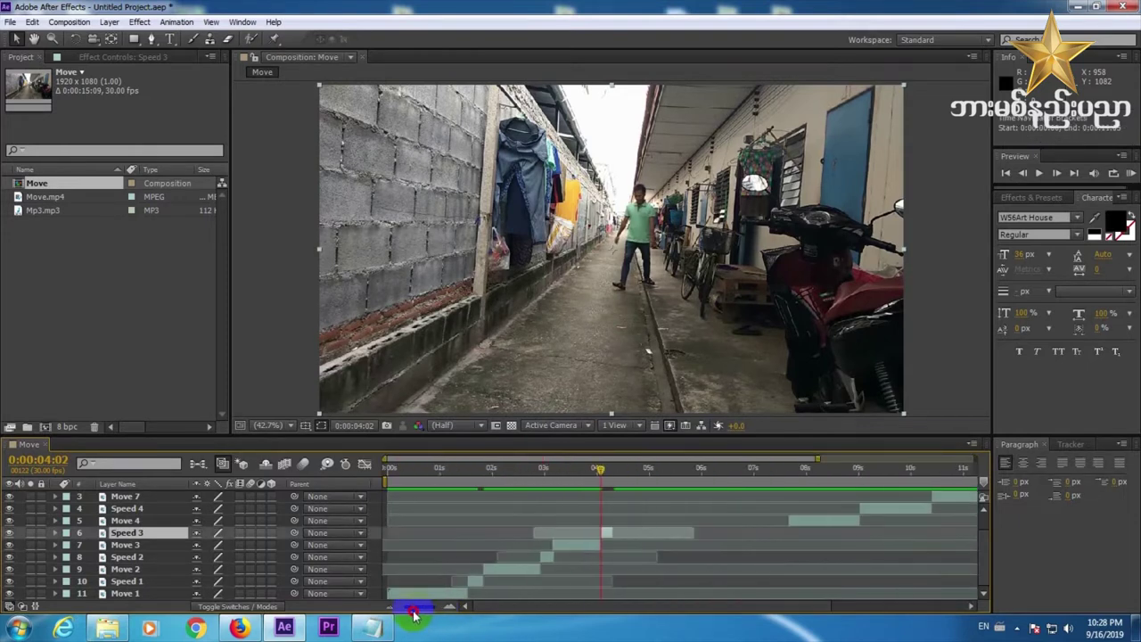
pyautogui.moveTo(880, 523); pyautogui.dragTo(672, 527)
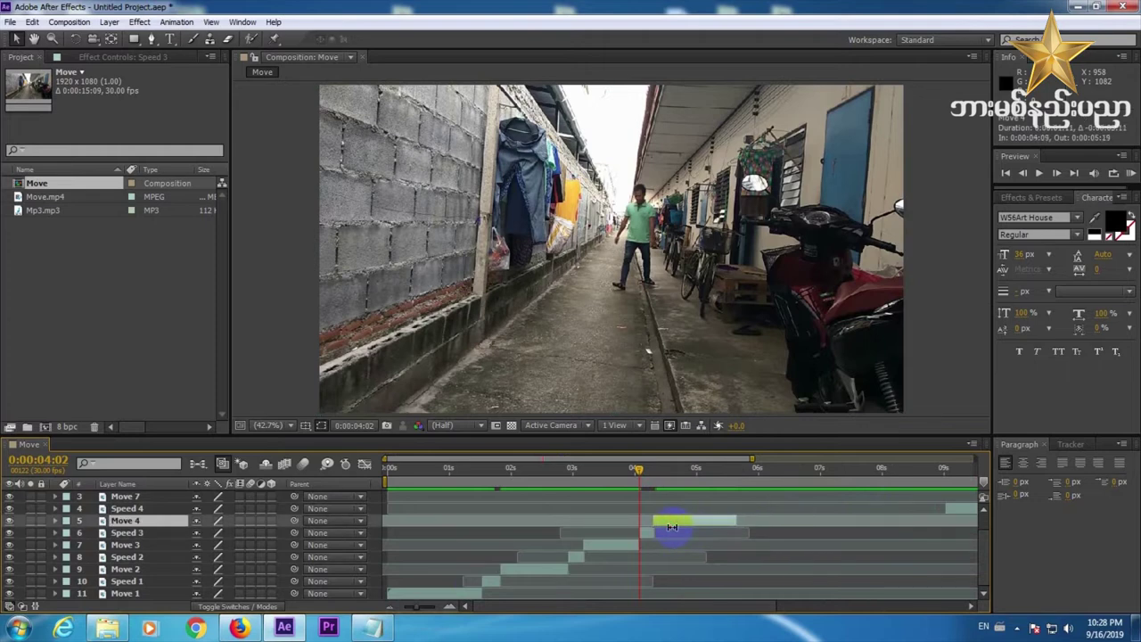
pyautogui.moveTo(656, 473); pyautogui.dragTo(653, 471)
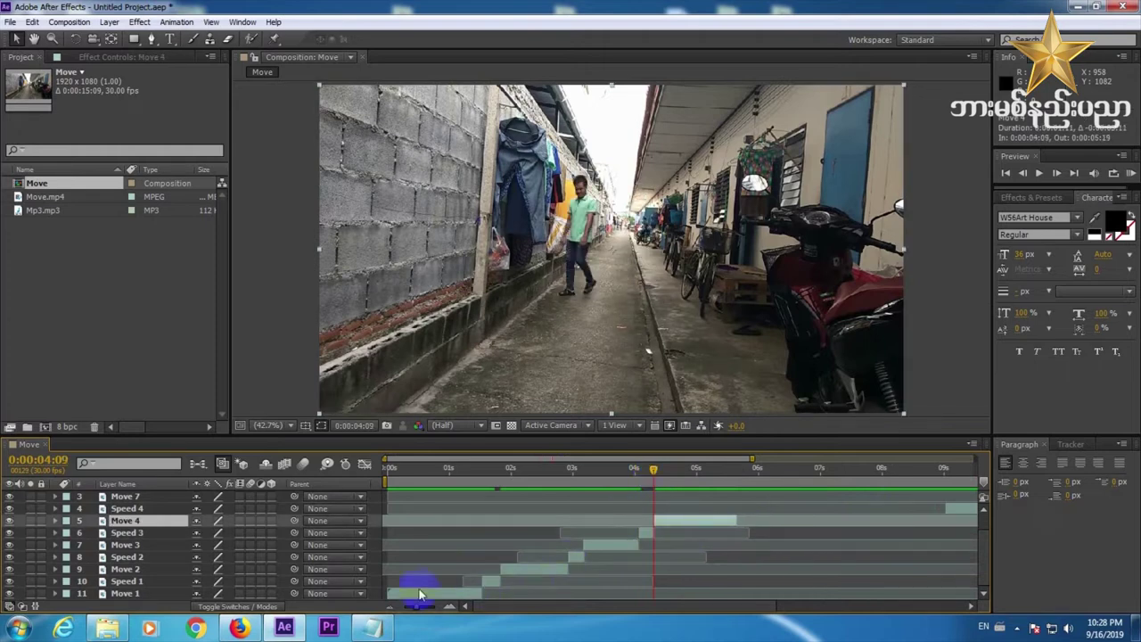
pyautogui.moveTo(420, 606); pyautogui.dragTo(429, 607)
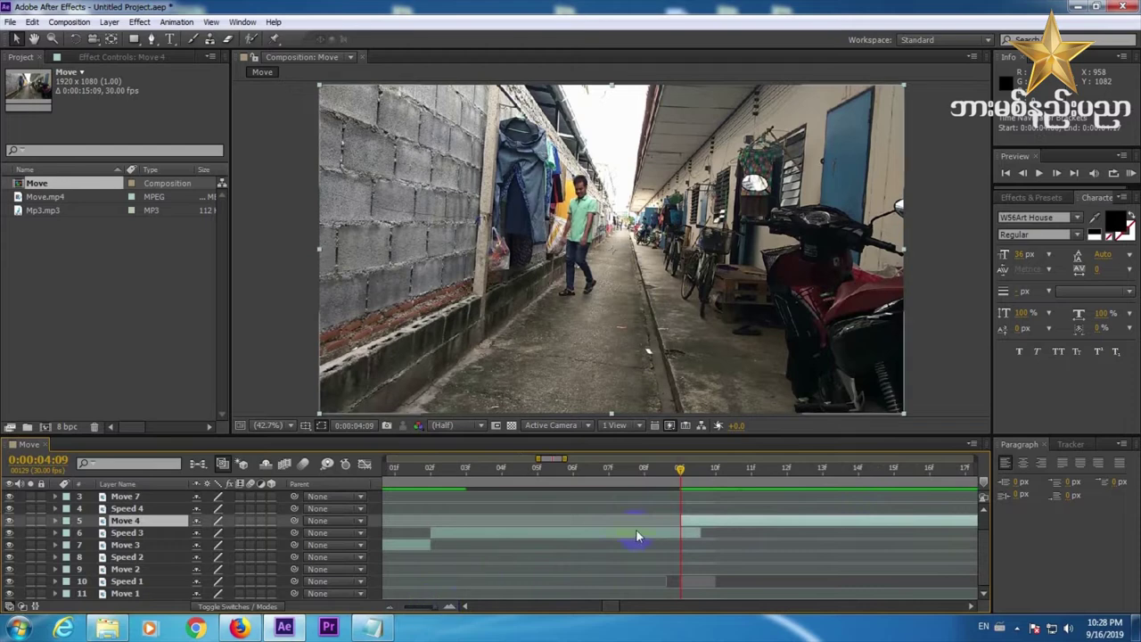
# - Time-stretch the Speed 4 layer with a stretch factor of 20, holding its in-point in place
pyautogui.click(435, 606)
pyautogui.moveTo(434, 606); pyautogui.dragTo(403, 609)
pyautogui.click(751, 475)
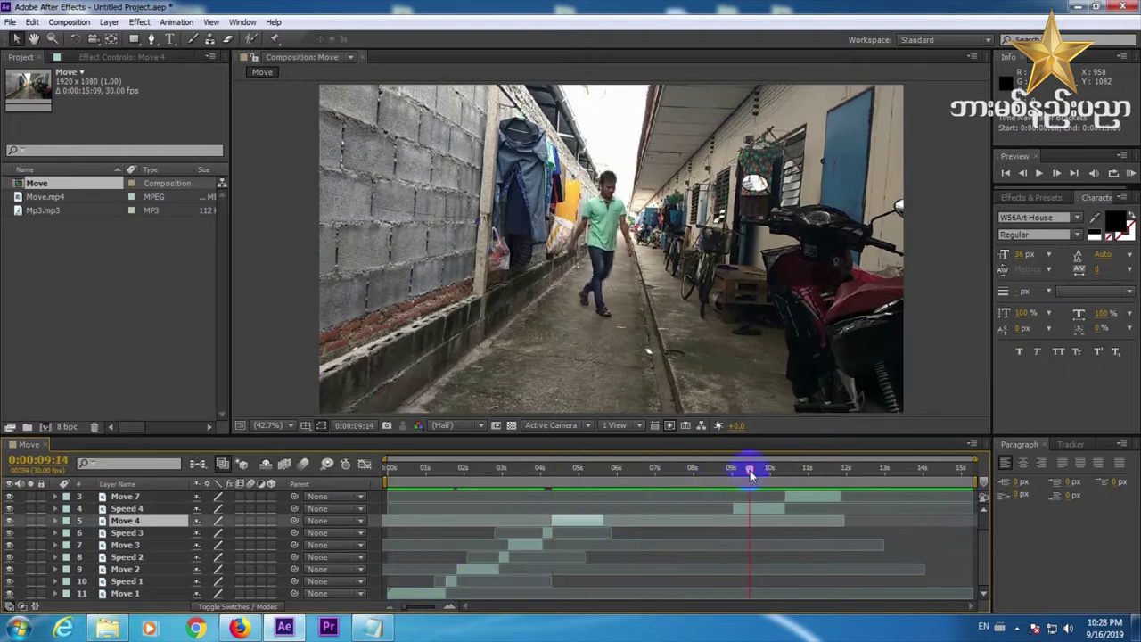
pyautogui.click(752, 509)
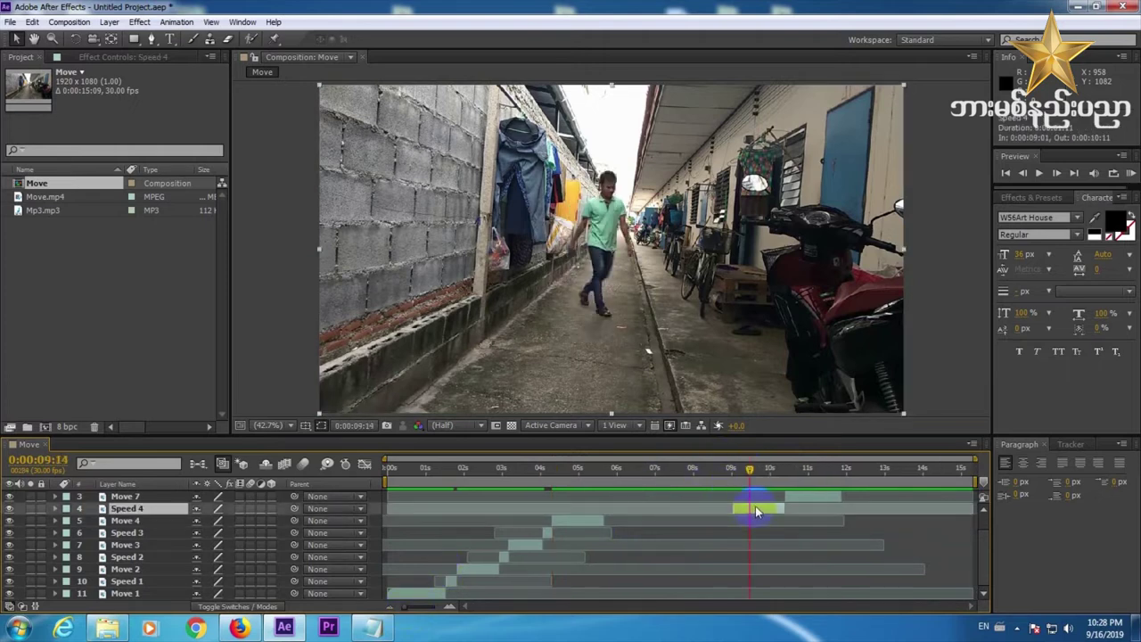
pyautogui.rightClick(755, 506)
pyautogui.moveTo(802, 181)
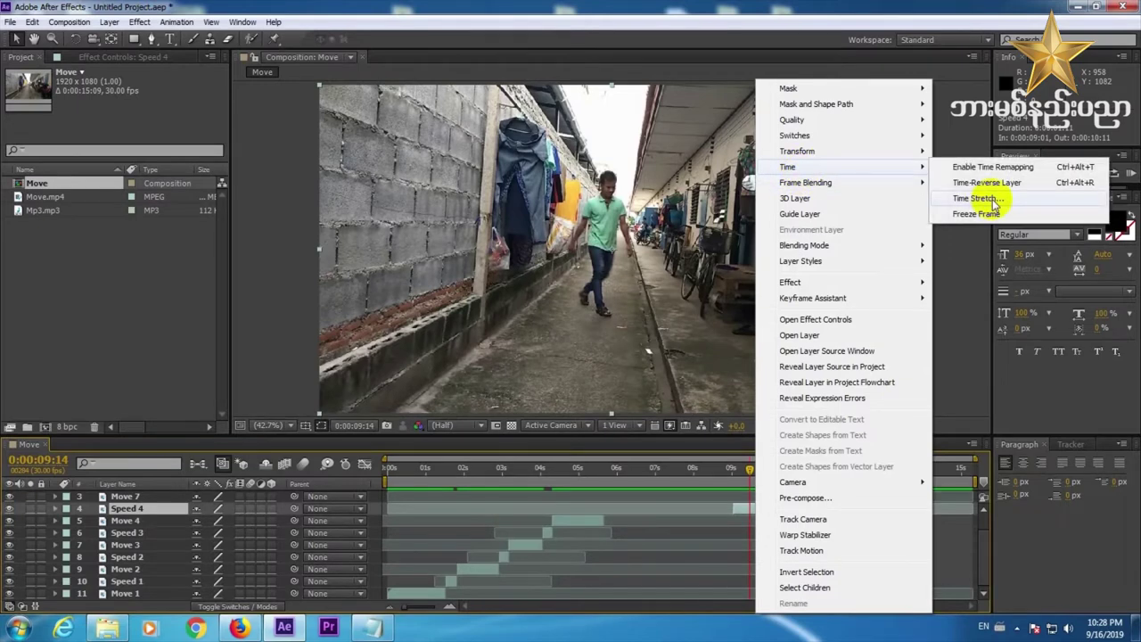
pyautogui.click(979, 198)
pyautogui.write('200')
pyautogui.click(593, 402)
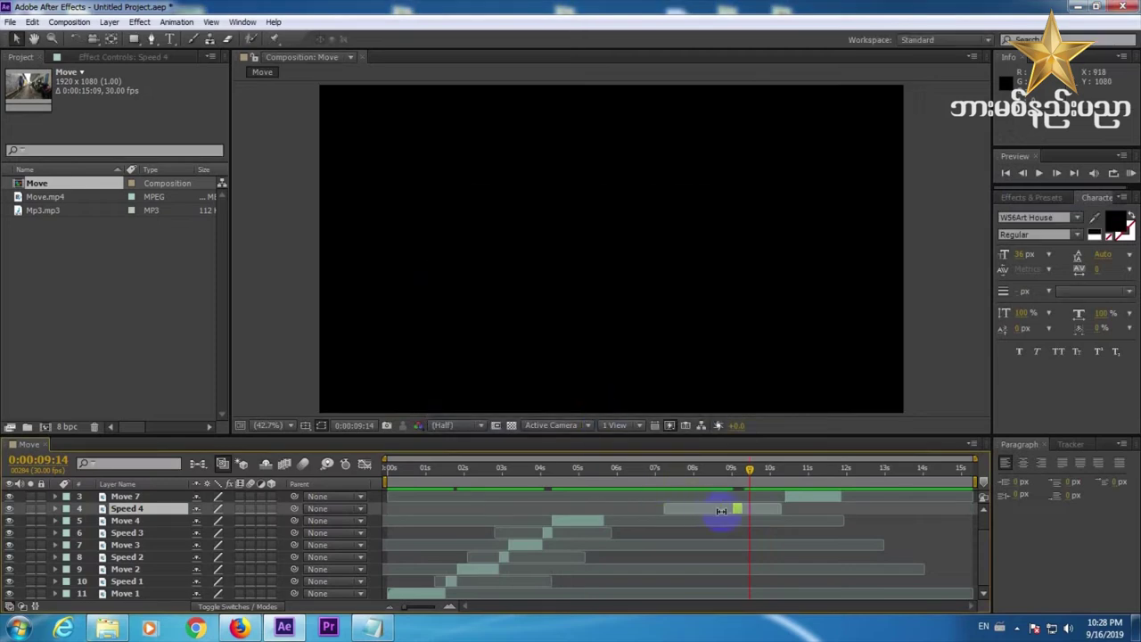
# - Shift the Speed 4 layer earlier so that it starts at 0:00:05:20, at the end of Move 4
pyautogui.moveTo(740, 512); pyautogui.dragTo(611, 519)
pyautogui.moveTo(592, 472); pyautogui.dragTo(604, 473)
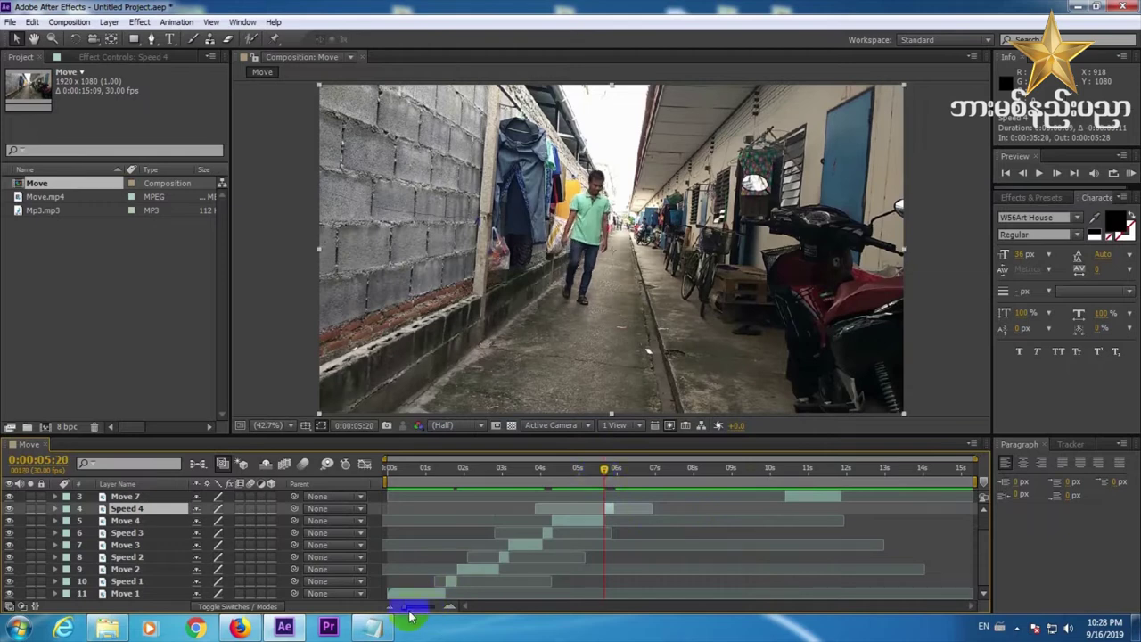
pyautogui.moveTo(407, 608)
pyautogui.mouseDown()
pyautogui.moveTo(449, 616)
pyautogui.moveTo(415, 612)
pyautogui.mouseUp()
# - Shift the Move 7 layer earlier so that it starts at 0:00:05:28, at the end of Speed 4
pyautogui.moveTo(967, 499); pyautogui.dragTo(718, 496)
pyautogui.click(695, 470)
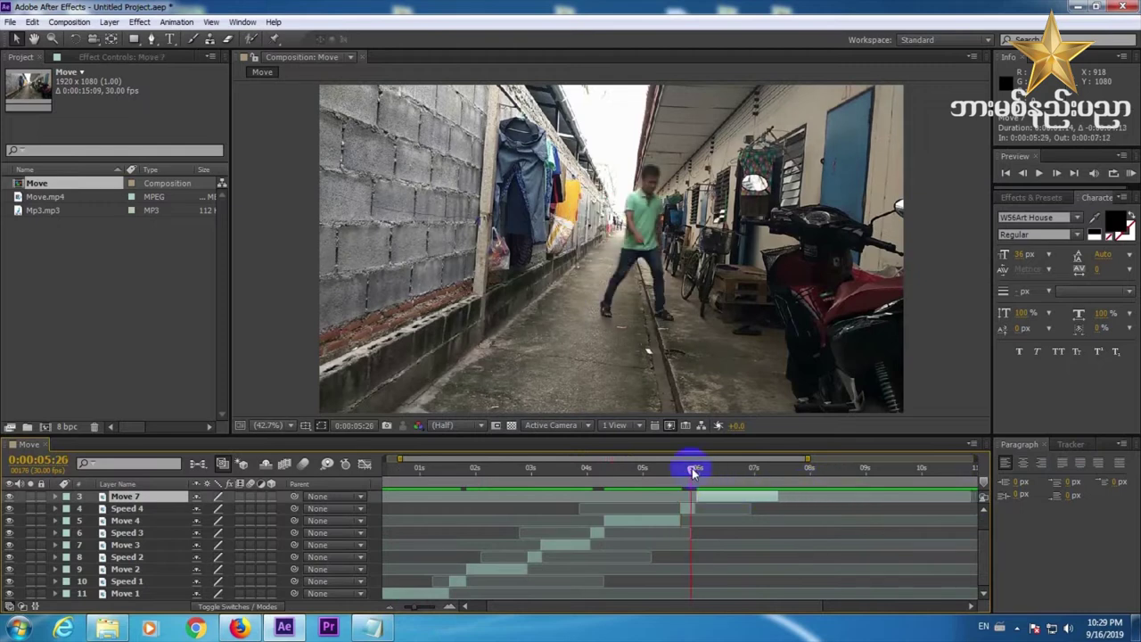
pyautogui.moveTo(712, 495); pyautogui.dragTo(711, 492)
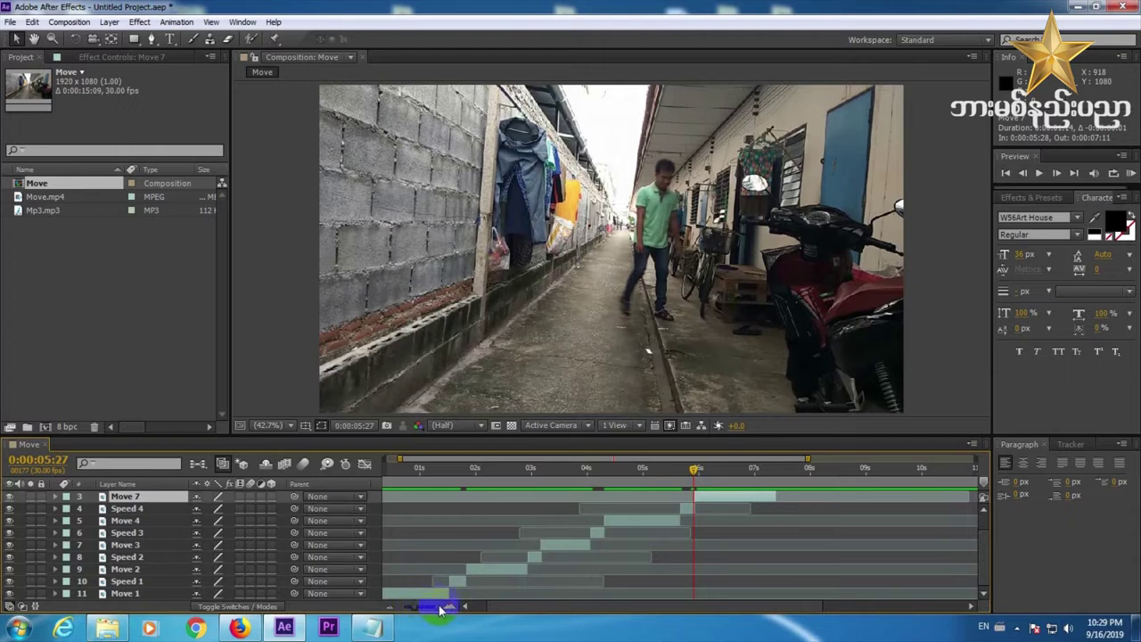
pyautogui.moveTo(413, 607); pyautogui.dragTo(450, 609)
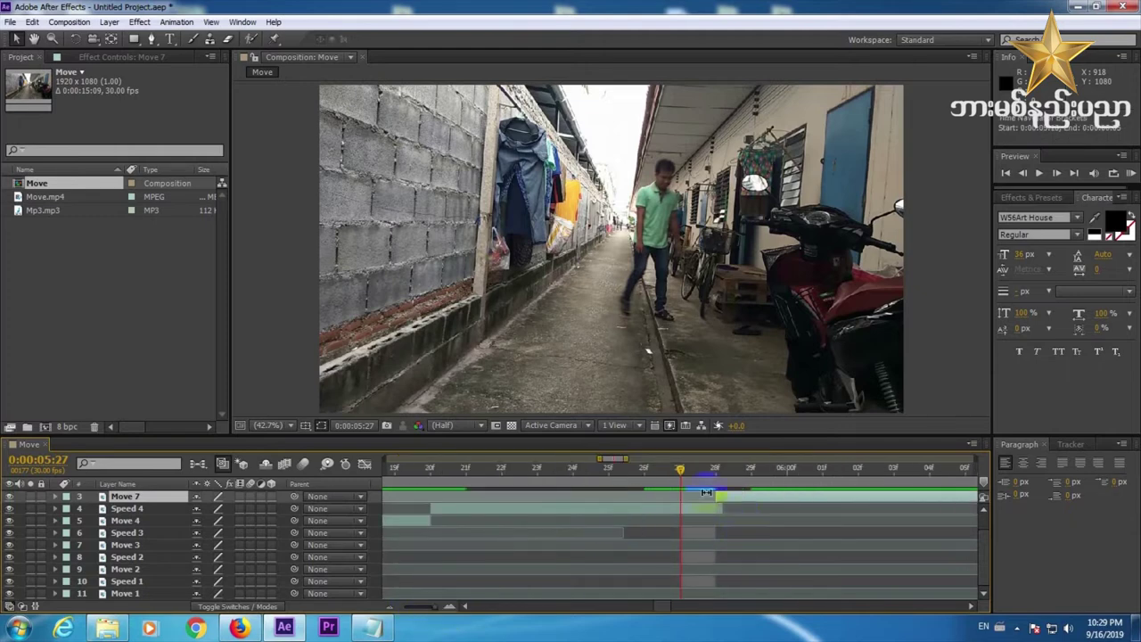
pyautogui.click(711, 474)
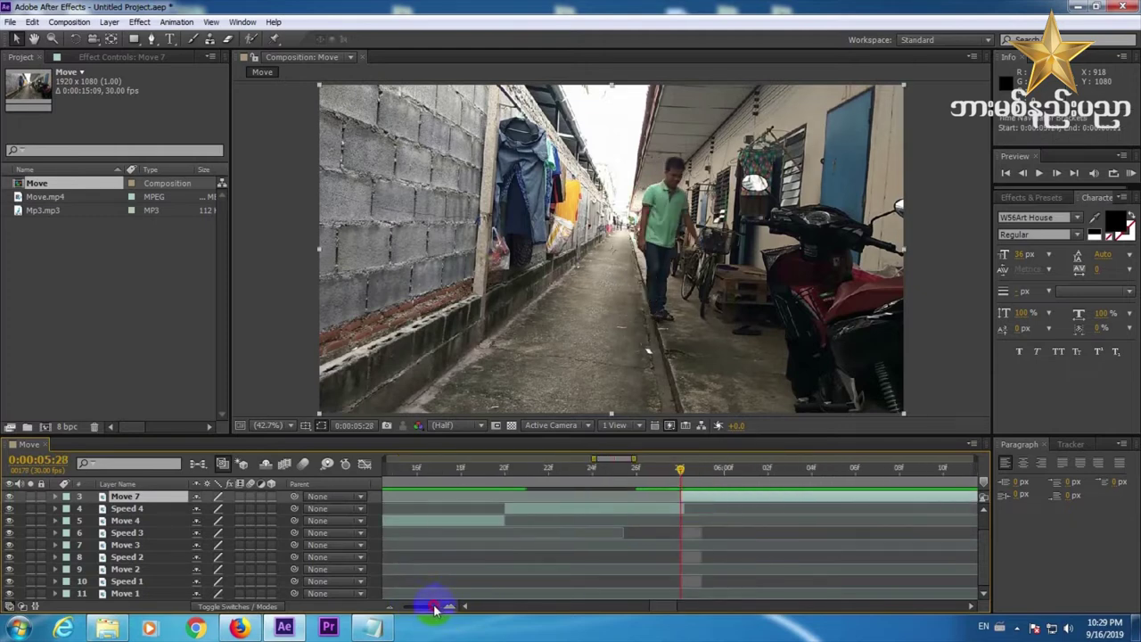
# - Time-stretch the Speed 5 layer with a stretch factor of 20, holding its in-point in place
pyautogui.moveTo(437, 608); pyautogui.dragTo(397, 609)
pyautogui.moveTo(984, 565); pyautogui.dragTo(984, 543)
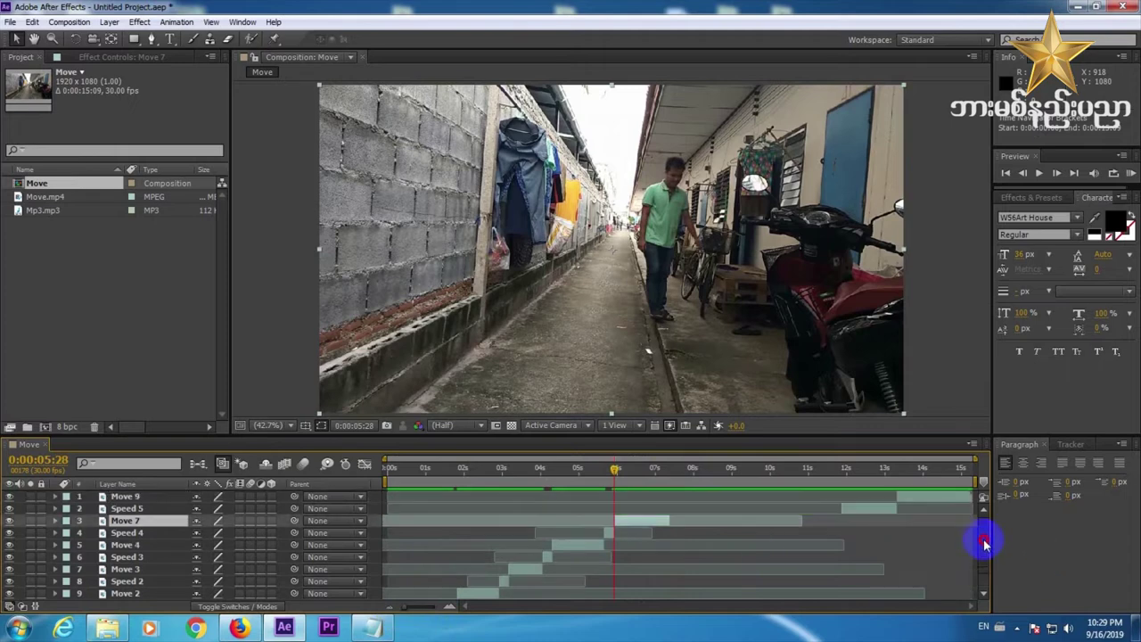
pyautogui.click(860, 468)
pyautogui.click(868, 508)
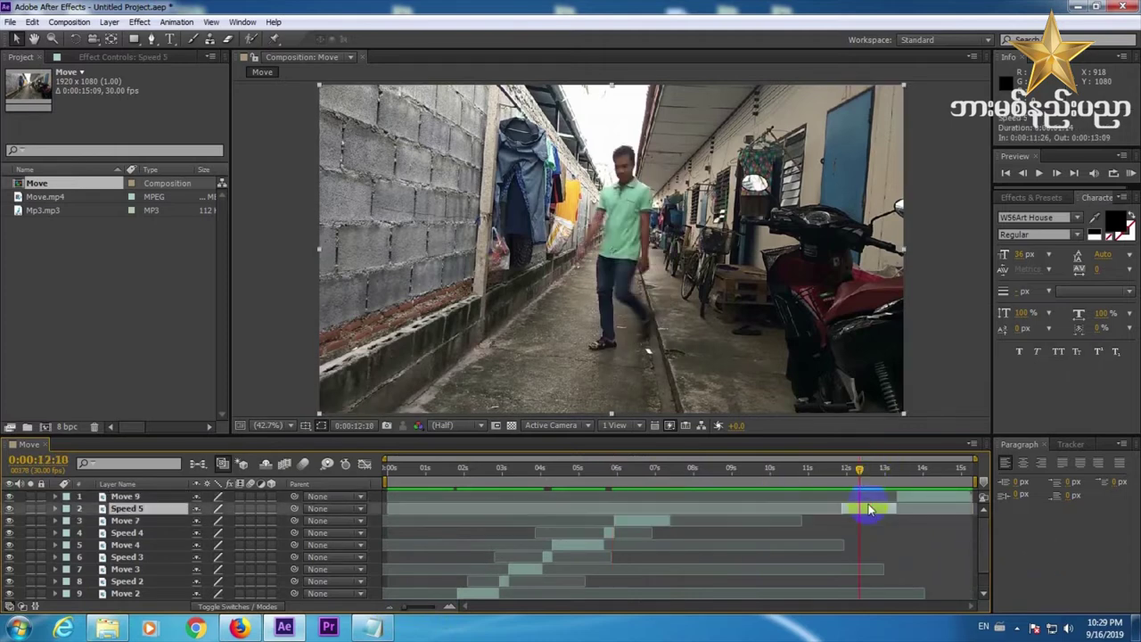
pyautogui.rightClick(870, 507)
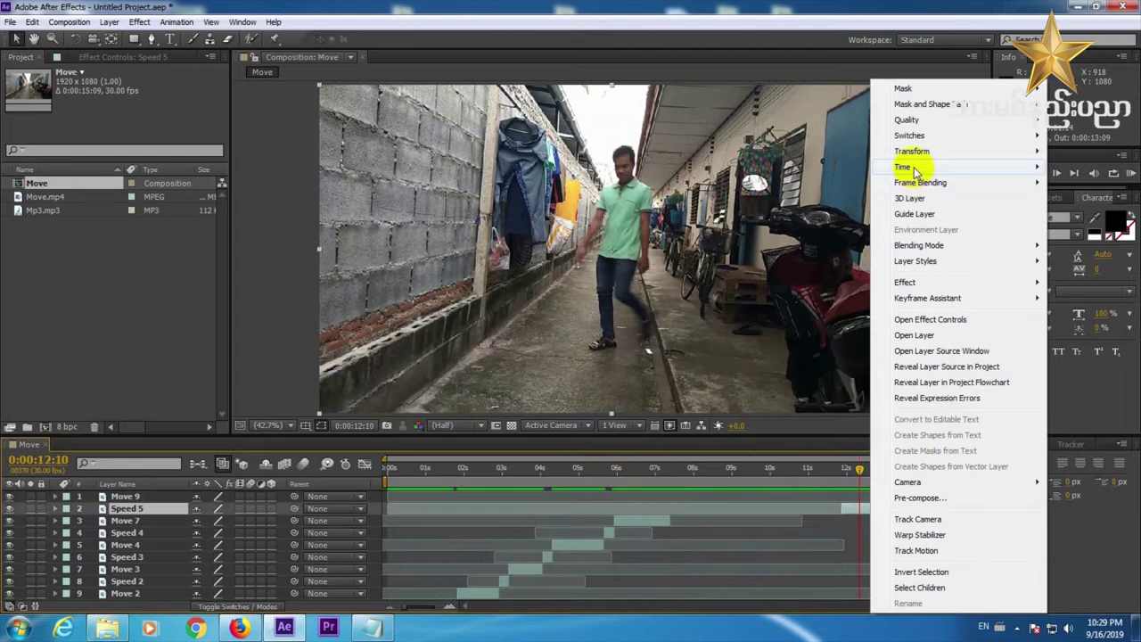
pyautogui.moveTo(919, 167)
pyautogui.click(758, 198)
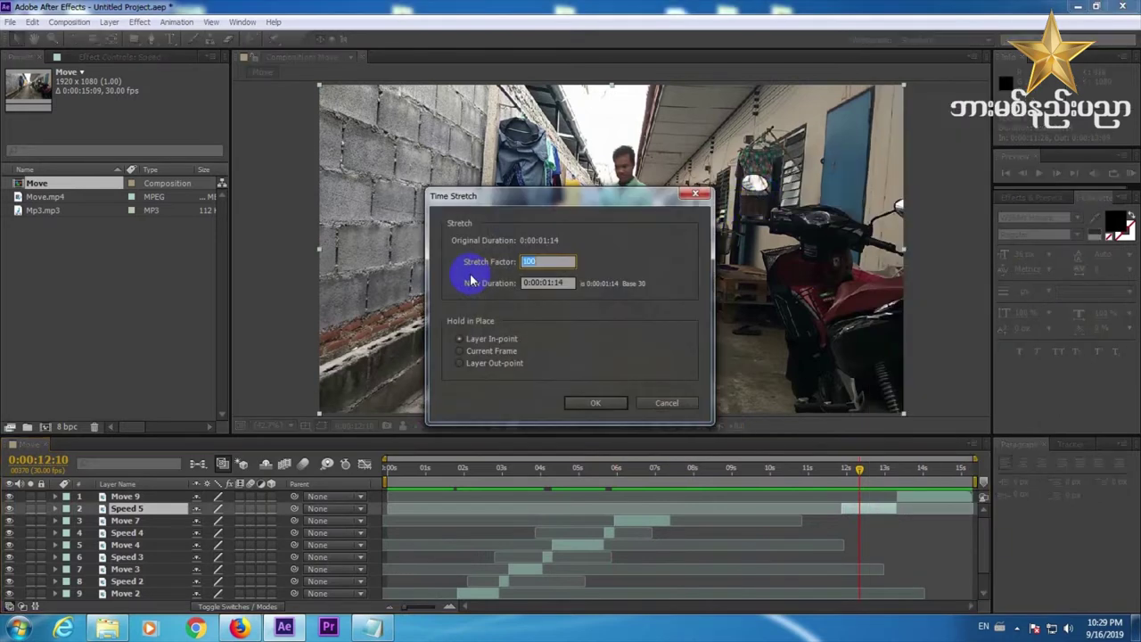
pyautogui.write('20')
pyautogui.click(600, 403)
# - Shift the Speed 5 layer earlier so that it starts at 0:00:07:12, at the end of Move 7
pyautogui.moveTo(849, 513); pyautogui.dragTo(676, 496)
pyautogui.click(669, 471)
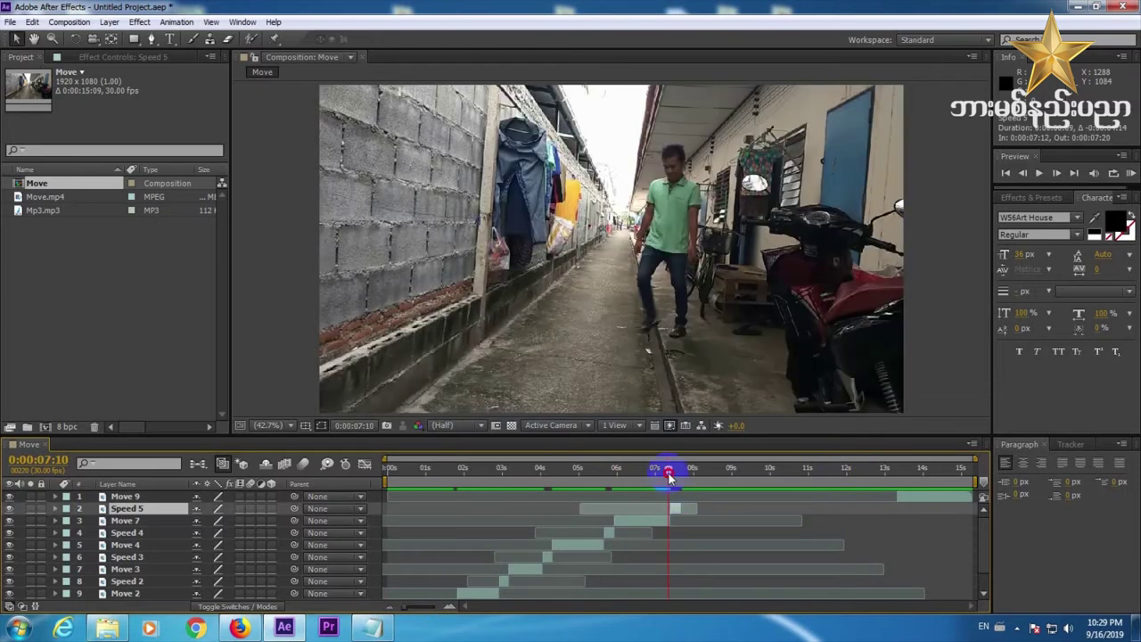
pyautogui.moveTo(408, 607)
pyautogui.mouseDown()
pyautogui.moveTo(421, 609)
pyautogui.moveTo(403, 607)
pyautogui.mouseUp()
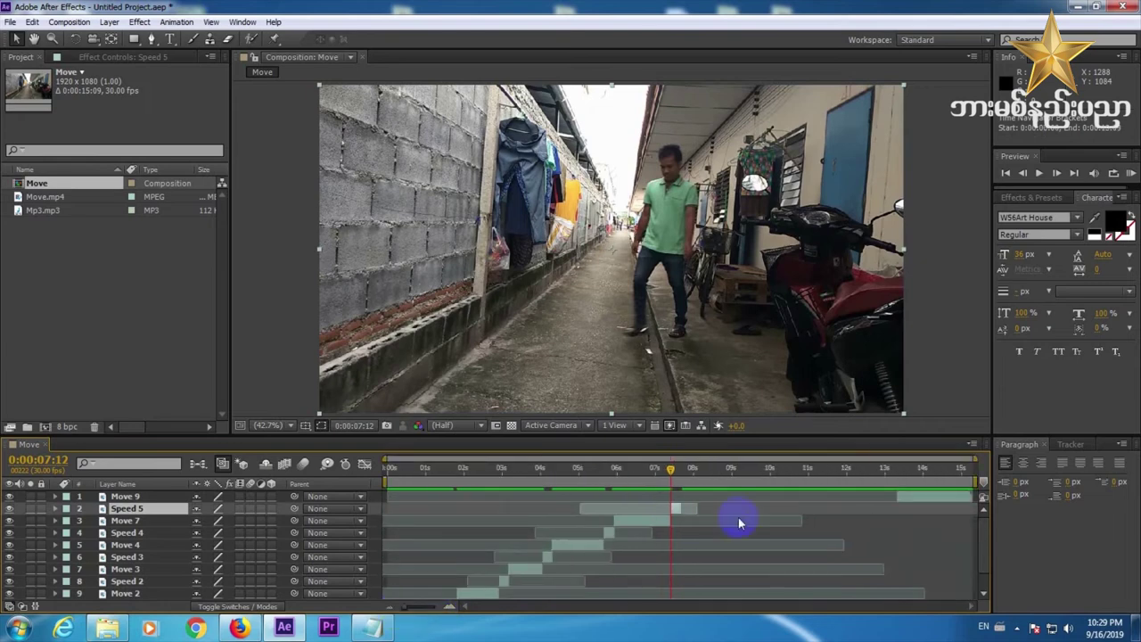
# - Shift the Move 9 layer earlier so that it starts at 0:00:07:20, at the end of Speed 5
pyautogui.moveTo(924, 501); pyautogui.dragTo(706, 502)
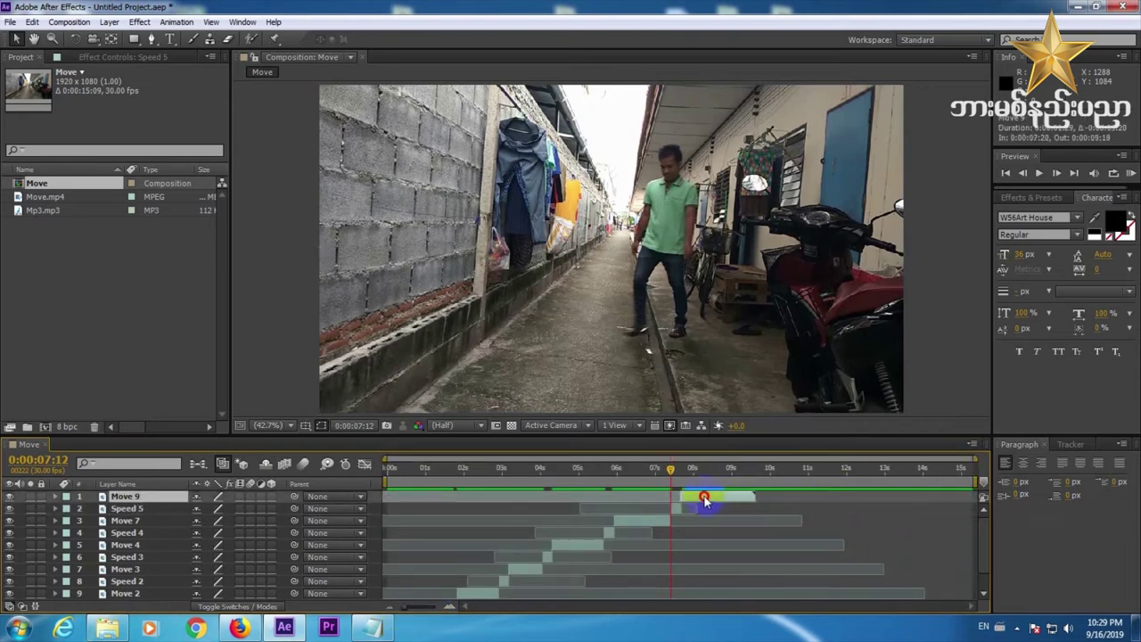
pyautogui.click(683, 479)
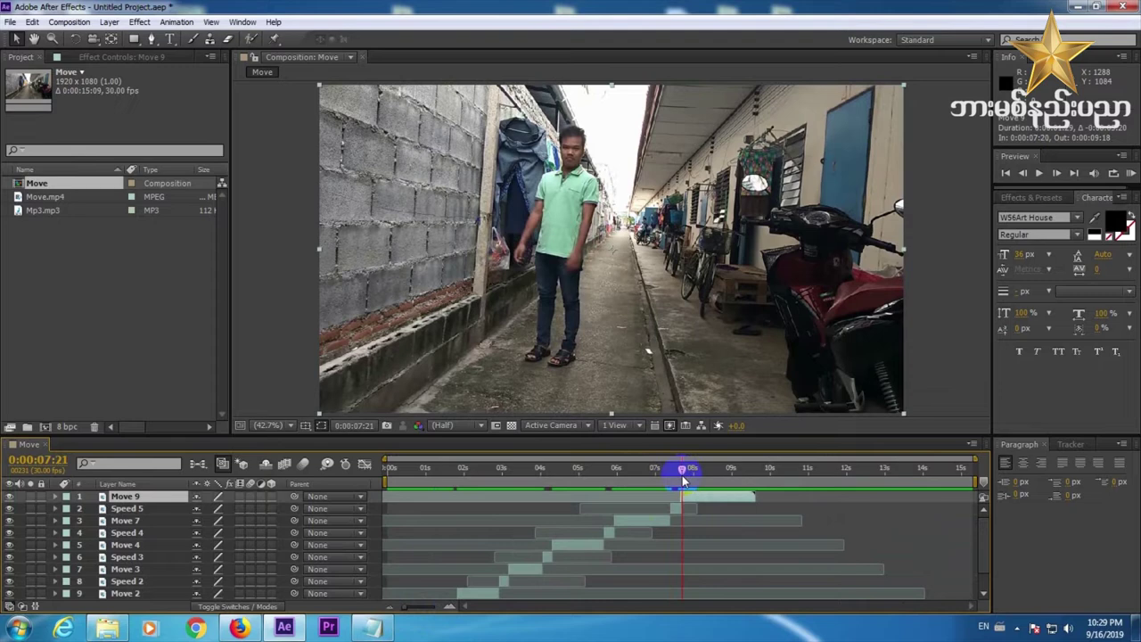
pyautogui.click(681, 475)
# - End the work area at the end of the Move 9 layer and trim the composition to the work area
pyautogui.moveTo(981, 481); pyautogui.dragTo(757, 482)
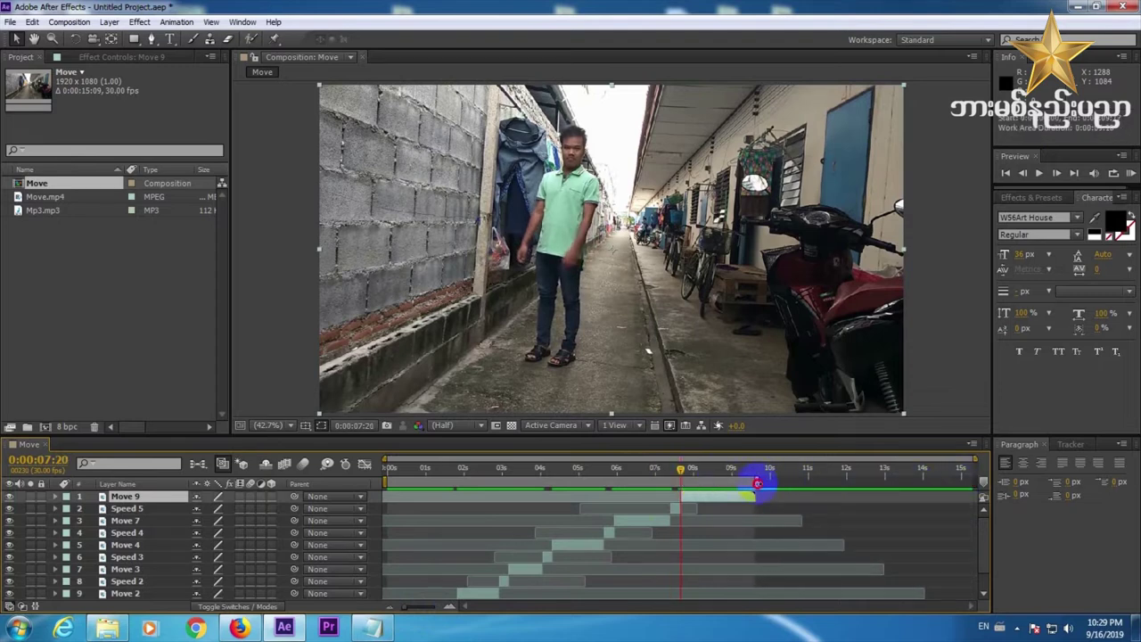
pyautogui.rightClick(746, 483)
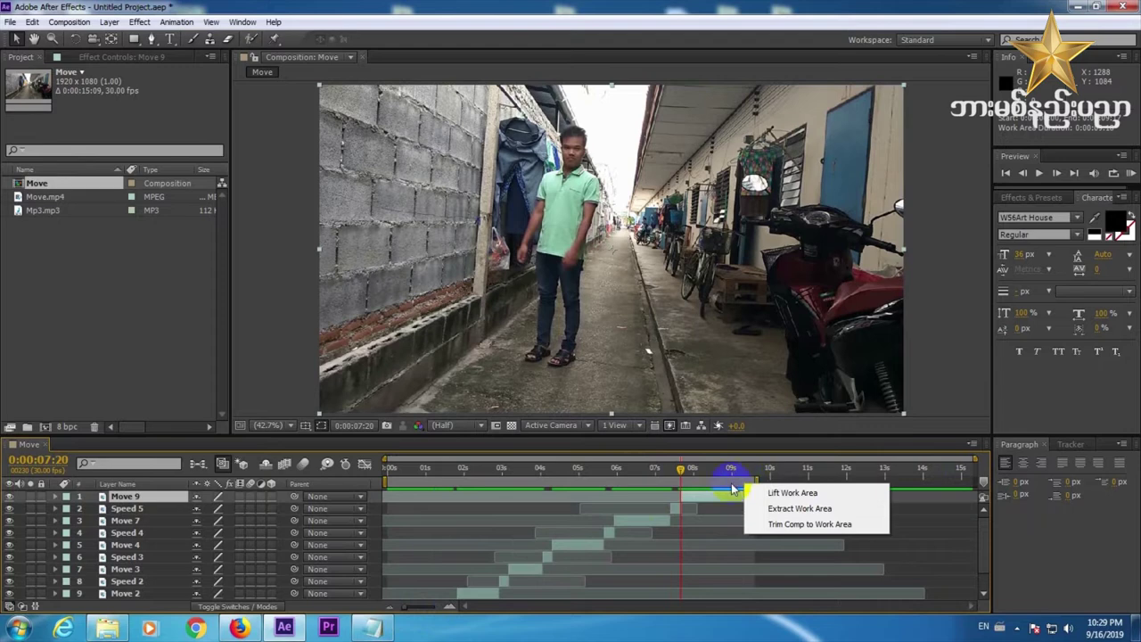
pyautogui.click(777, 526)
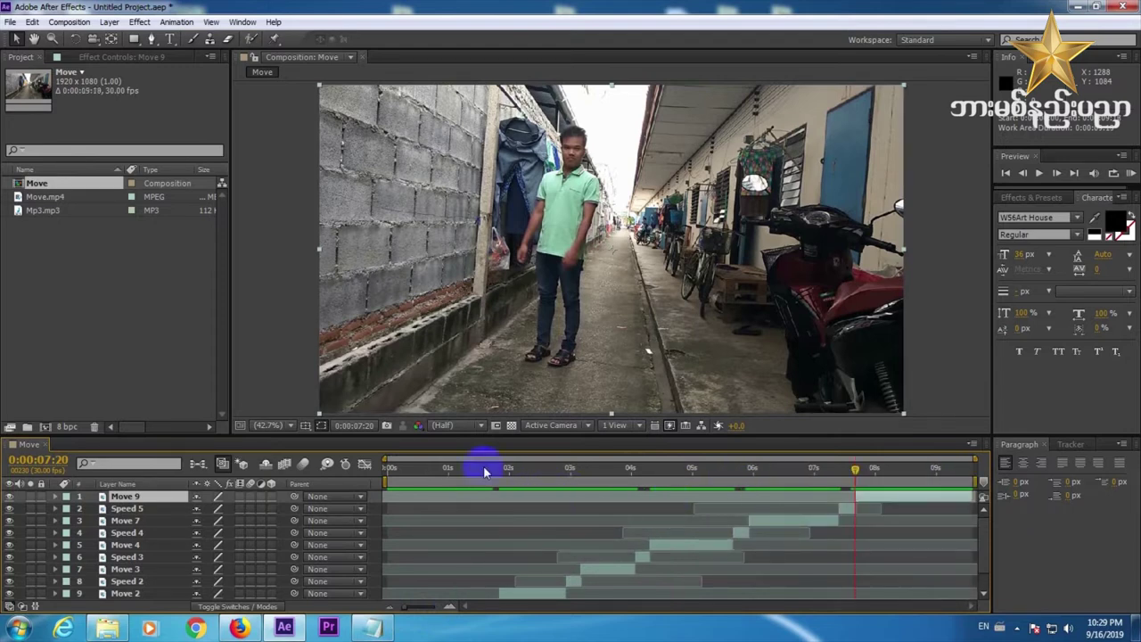
# - Move the current time to 0:00:01:20 and apply the CC Force Motion Blur effect to the Speed 1 layer
pyautogui.click(388, 465)
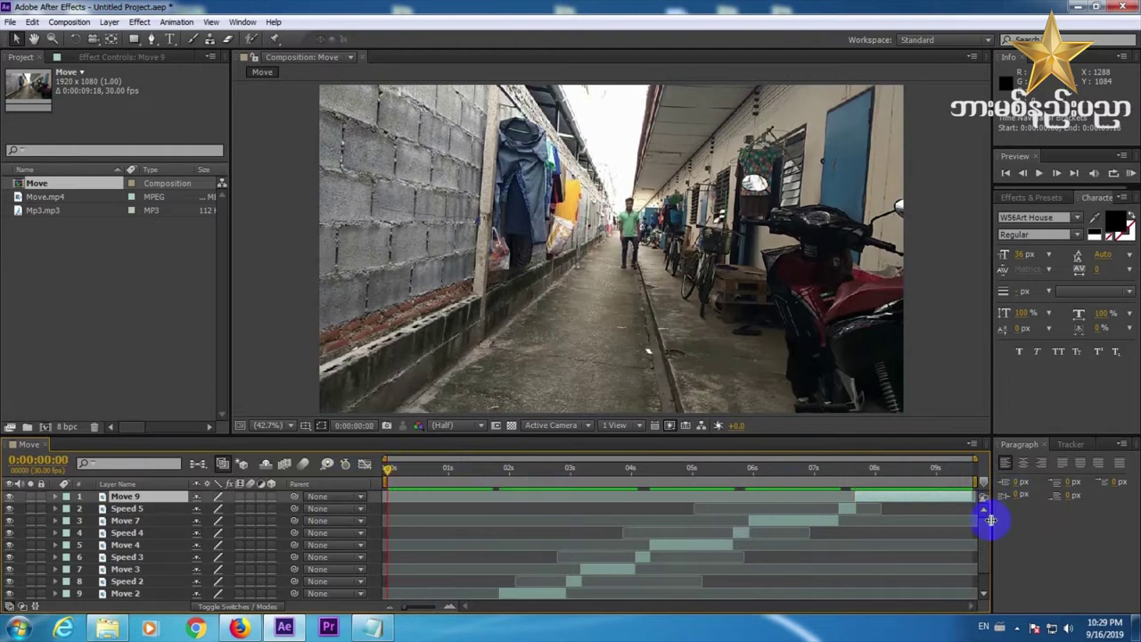
pyautogui.click(986, 553)
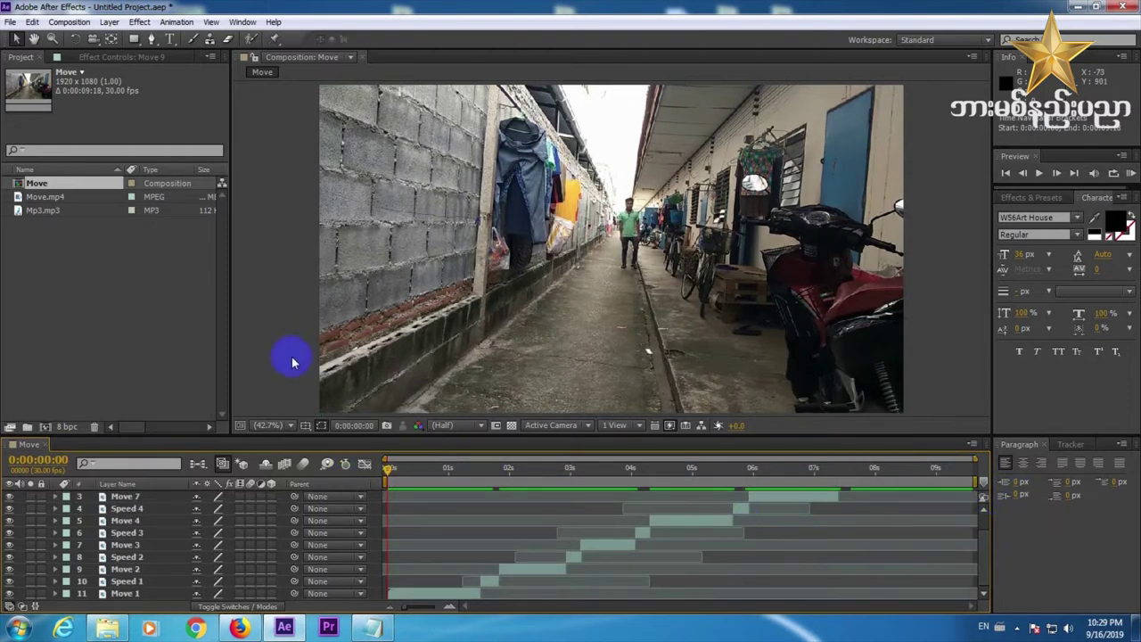
pyautogui.click(467, 468)
pyautogui.moveTo(467, 470); pyautogui.dragTo(493, 486)
pyautogui.click(493, 581)
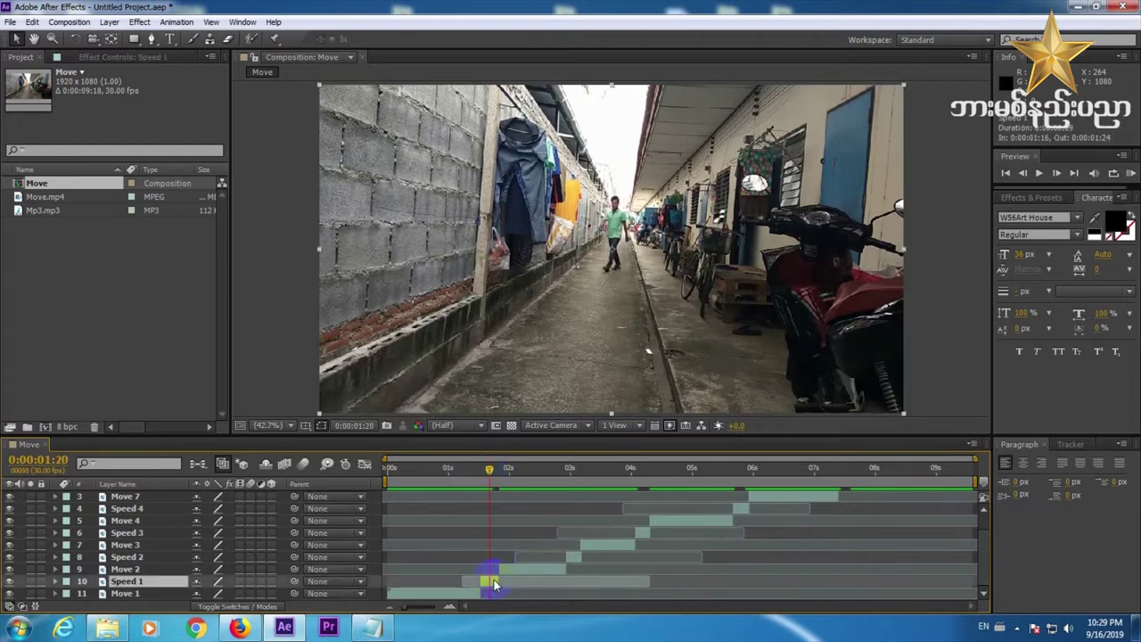
pyautogui.click(385, 379)
pyautogui.click(139, 22)
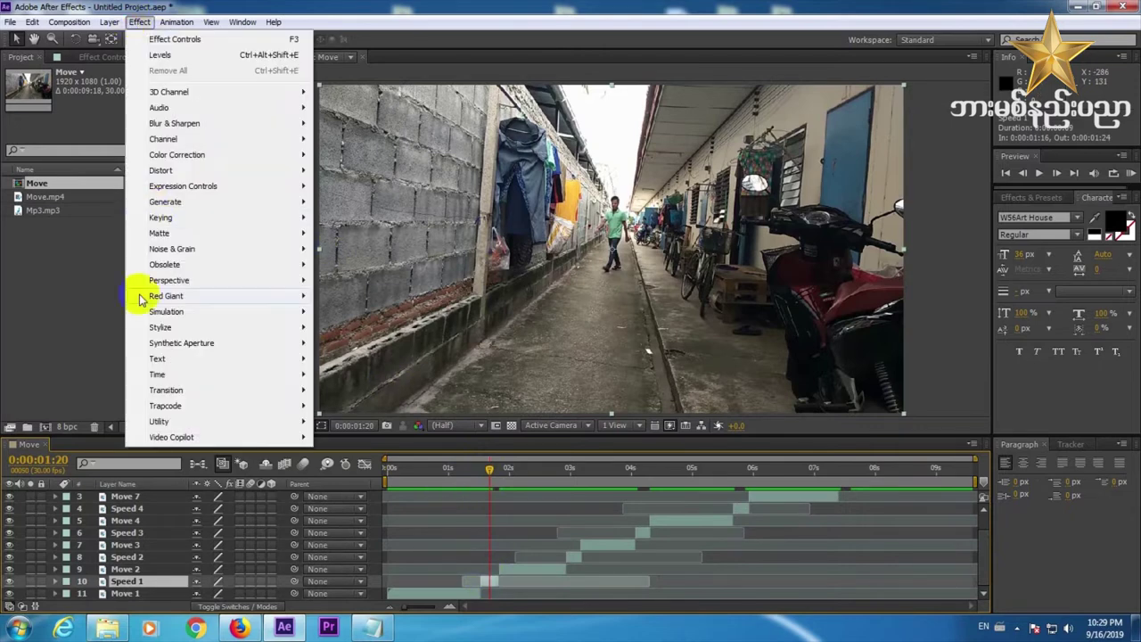
pyautogui.moveTo(183, 378)
pyautogui.click(373, 376)
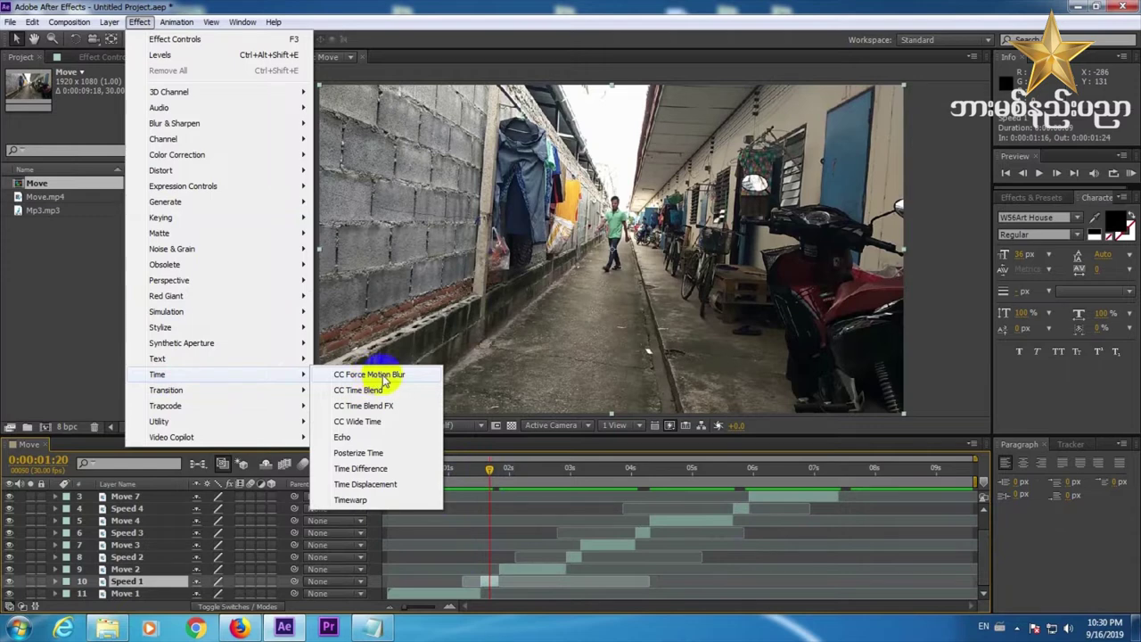
pyautogui.click(384, 376)
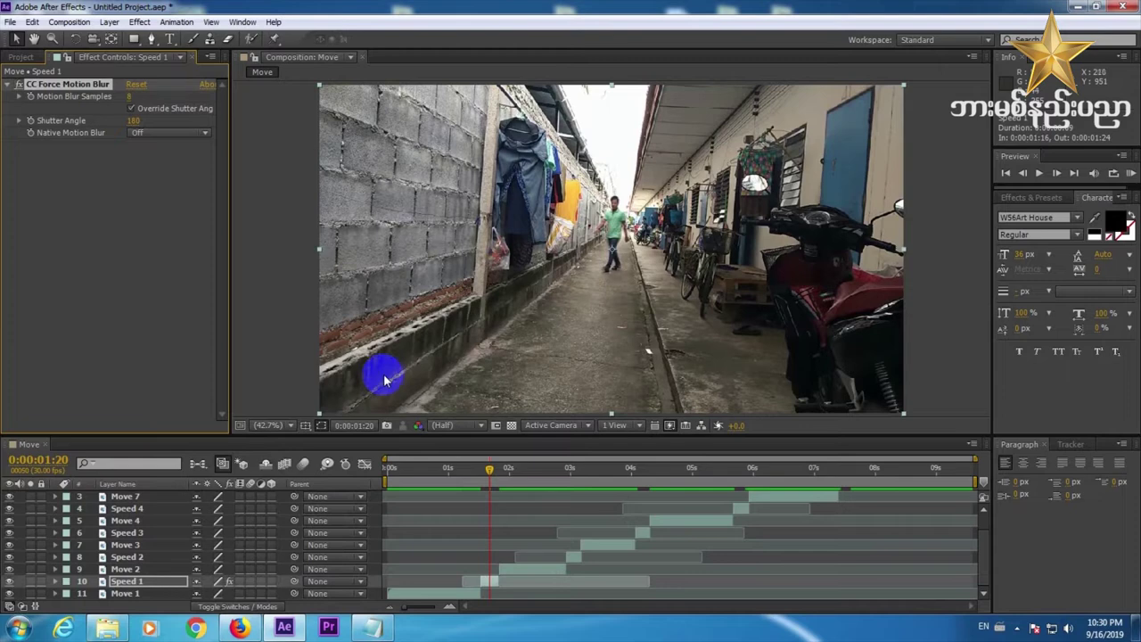
pyautogui.click(492, 585)
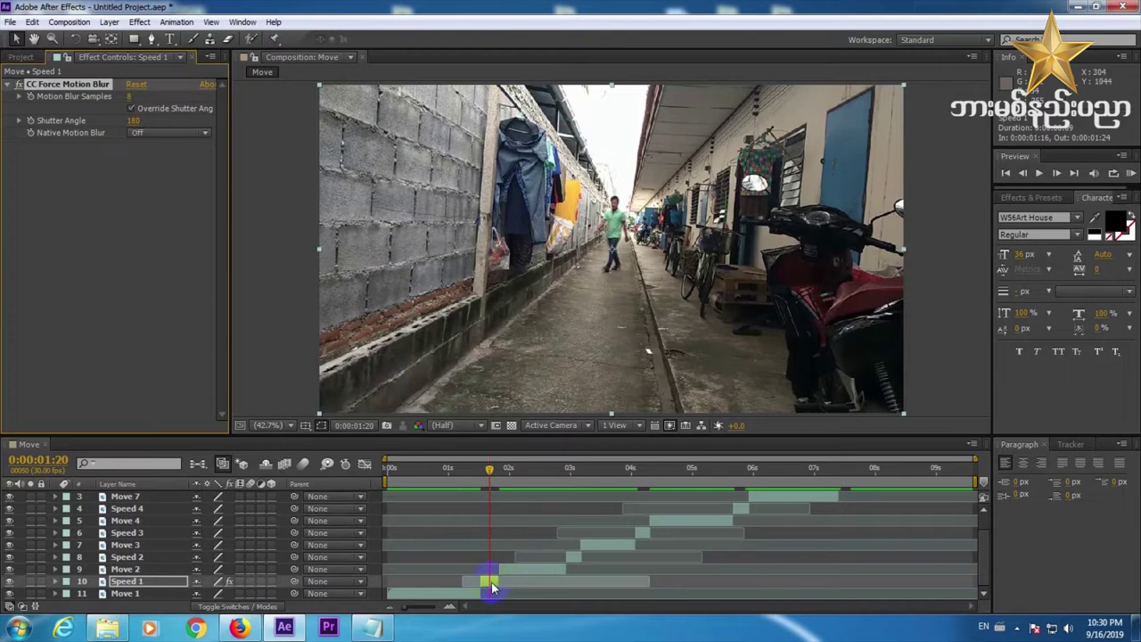
pyautogui.click(55, 585)
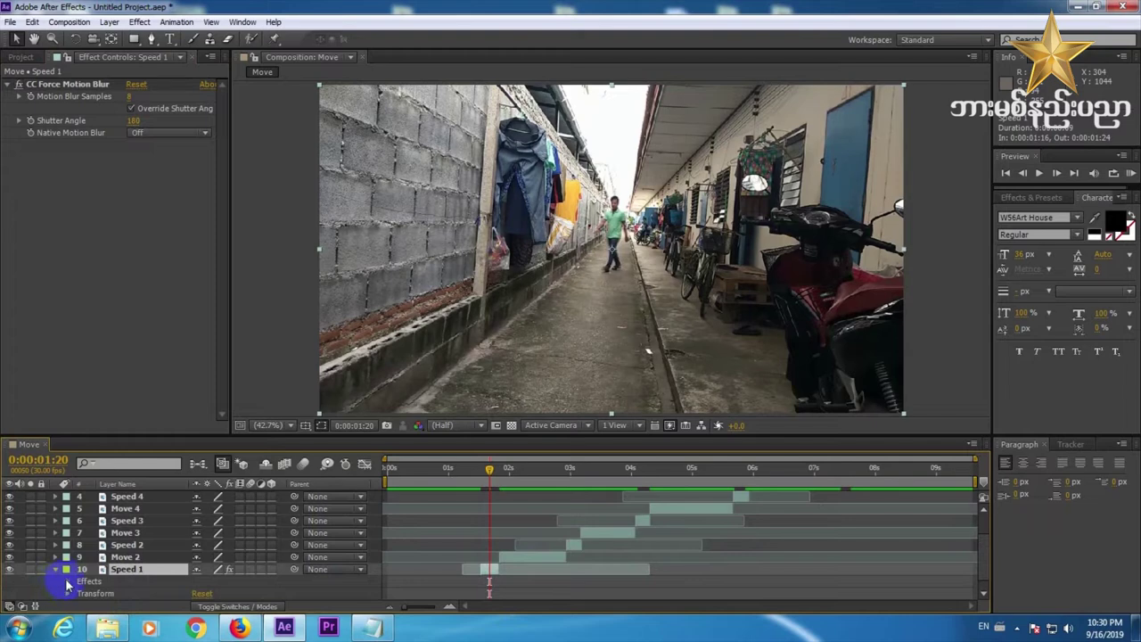
pyautogui.click(68, 581)
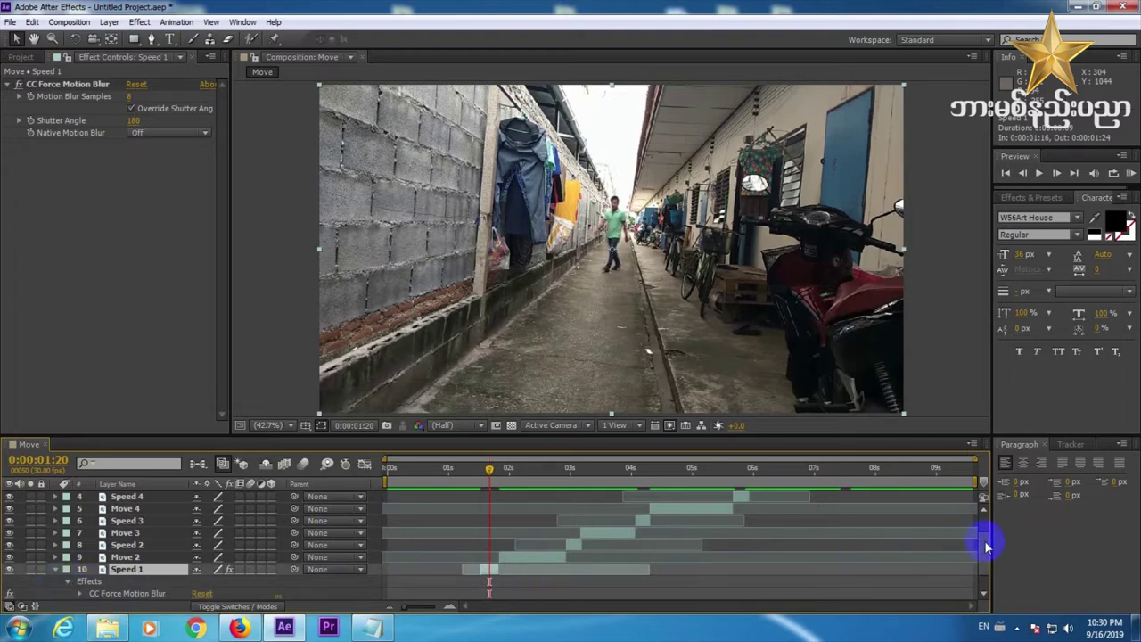
pyautogui.moveTo(984, 541); pyautogui.dragTo(987, 568)
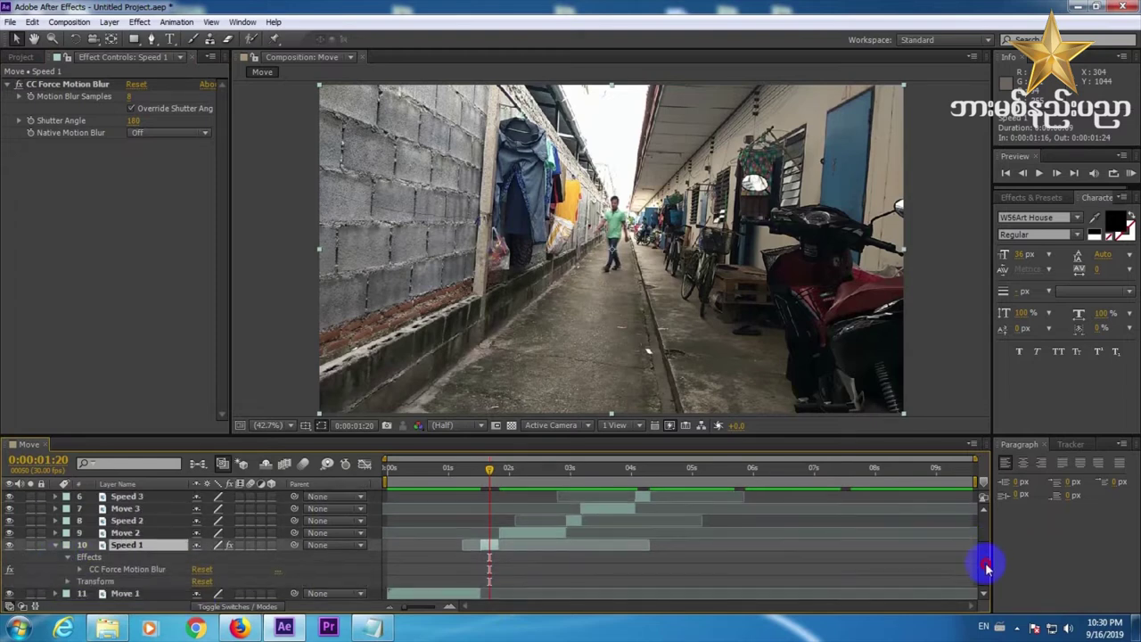
pyautogui.click(68, 557)
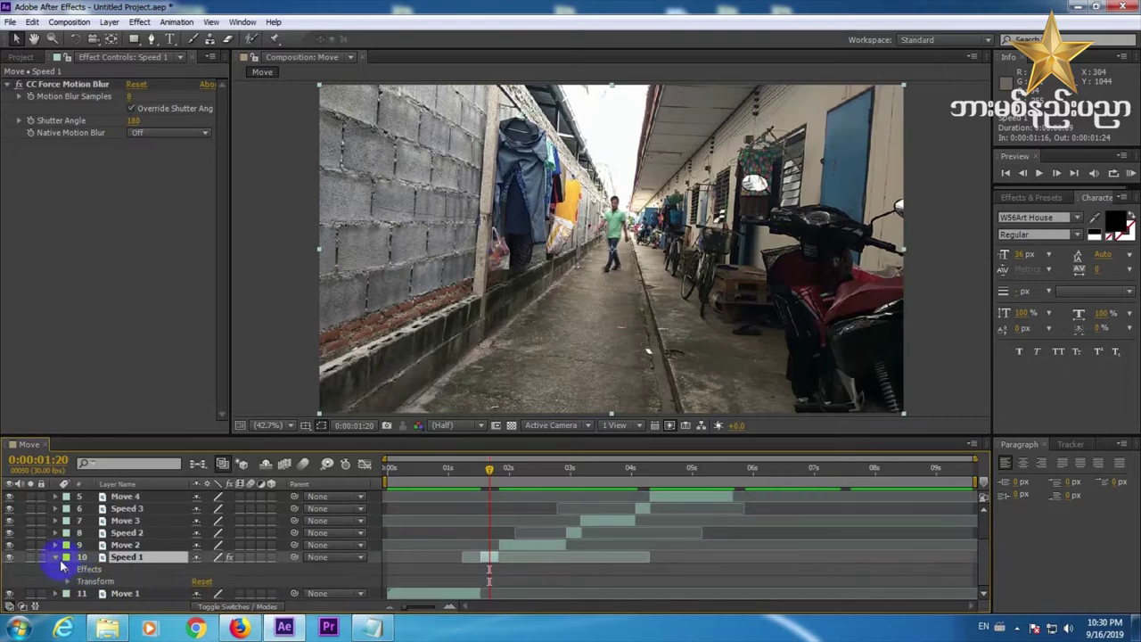
pyautogui.click(56, 558)
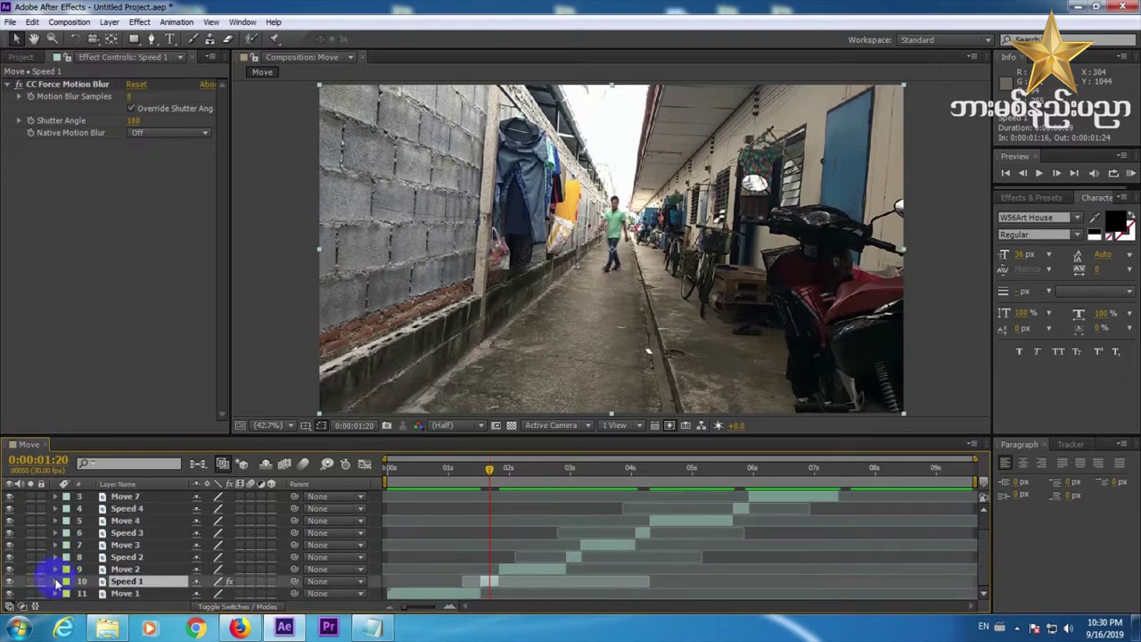
# - Expand the CC Force Motion Blur settings of the Speed 1 layer and set Motion Blur Samples to 255
pyautogui.click(55, 581)
pyautogui.click(67, 583)
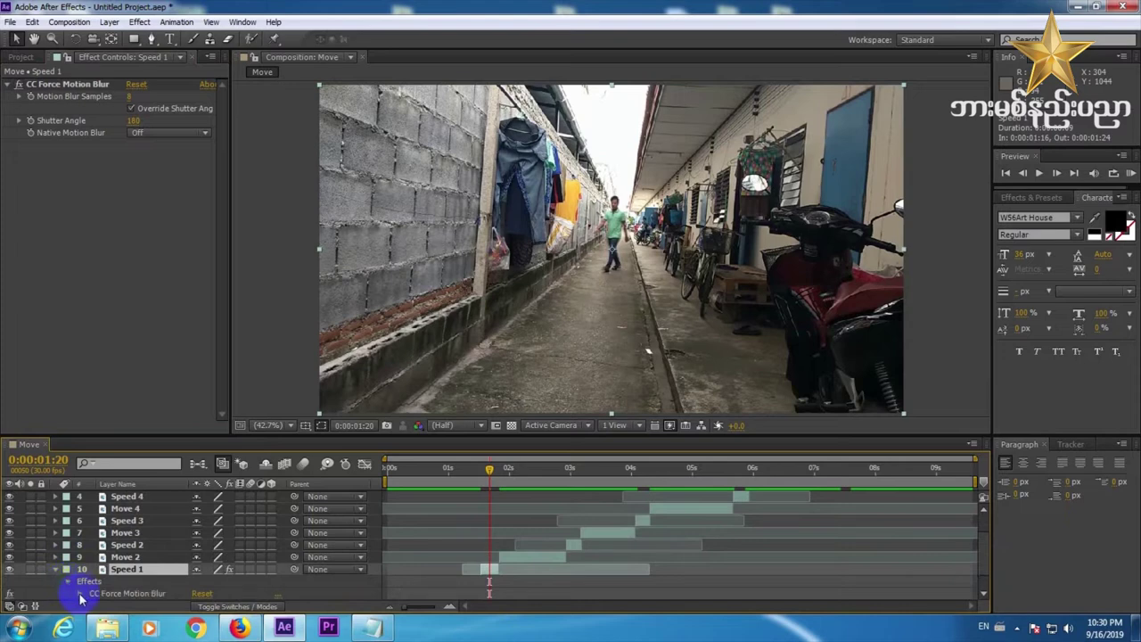
pyautogui.click(80, 594)
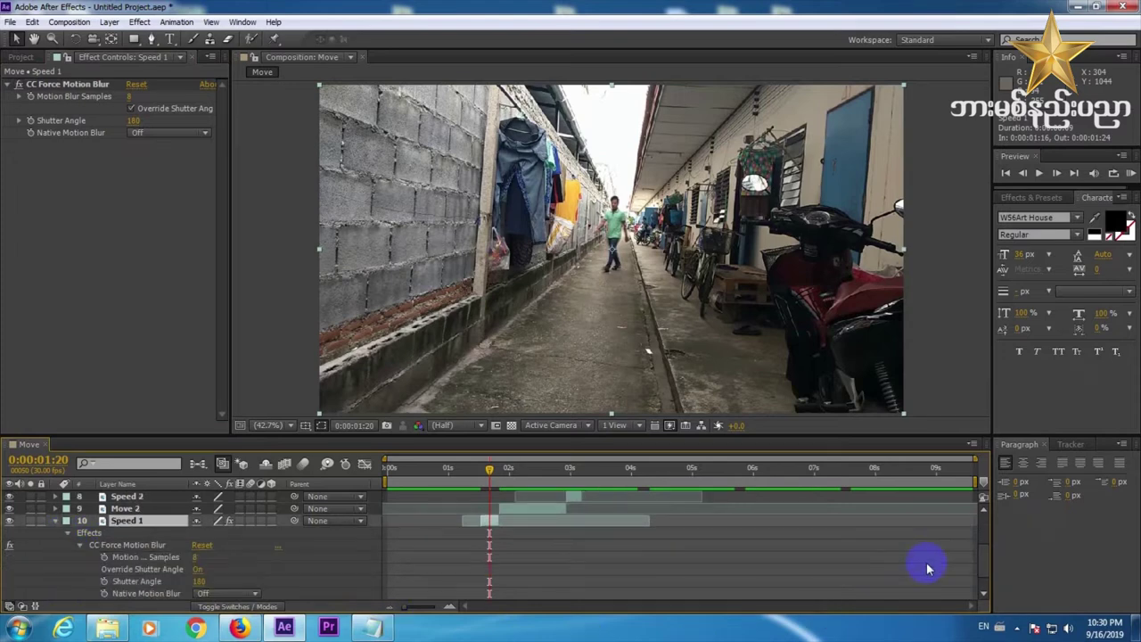
pyautogui.moveTo(983, 557); pyautogui.dragTo(989, 571)
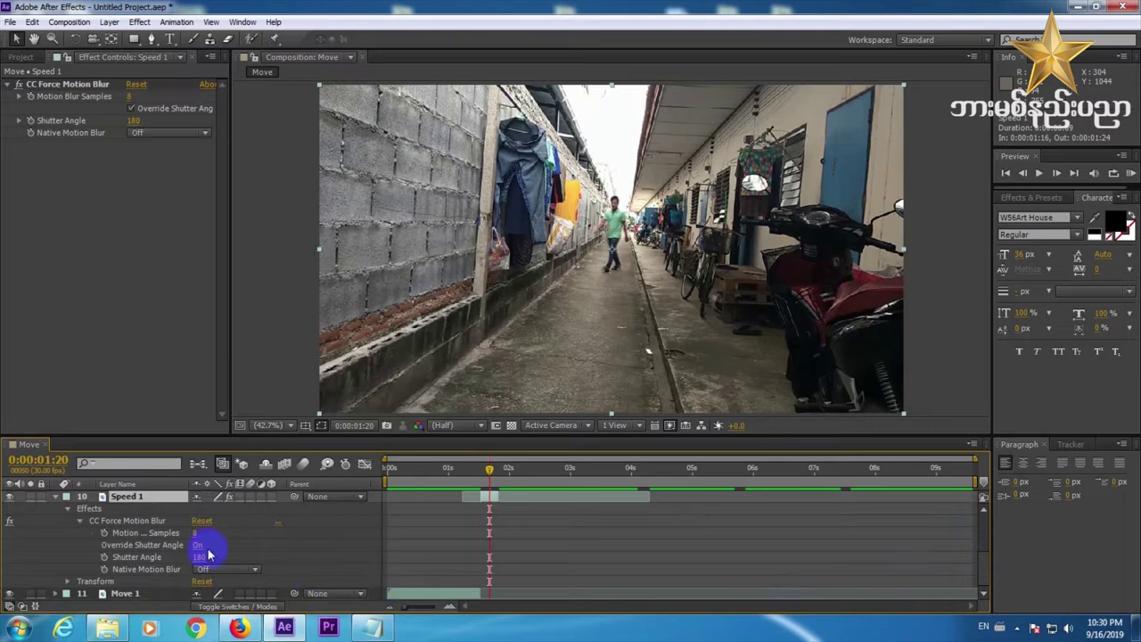
pyautogui.moveTo(197, 535); pyautogui.dragTo(583, 587)
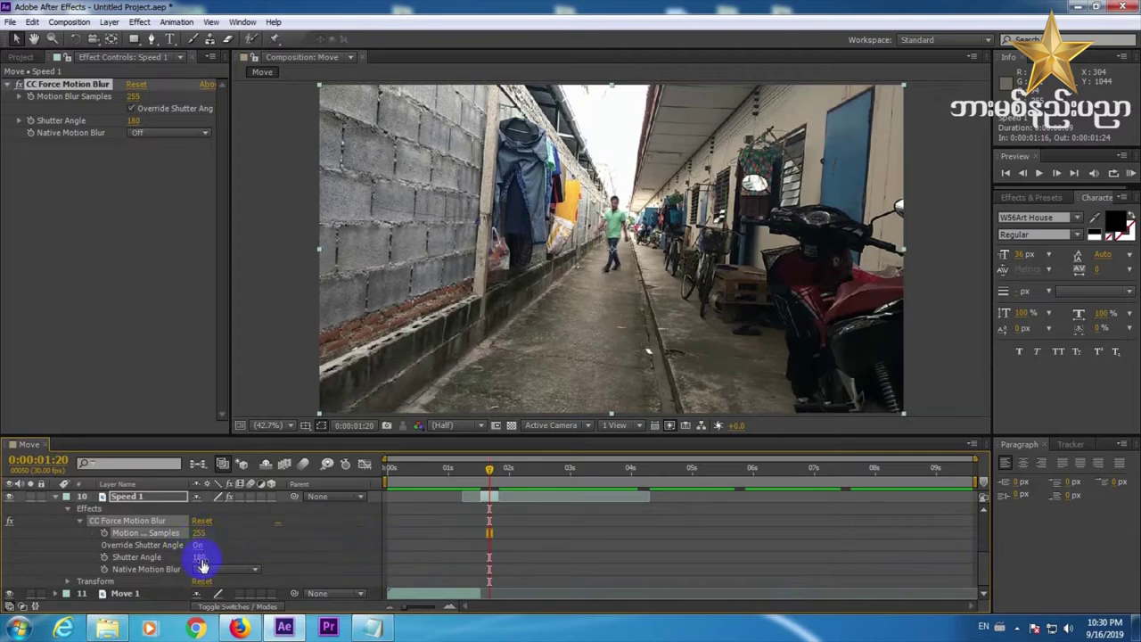
# - Set the Shutter Angle of Speed 1's motion blur to 1030 and check the blur at 0:00:01:23
pyautogui.moveTo(201, 562); pyautogui.dragTo(446, 545)
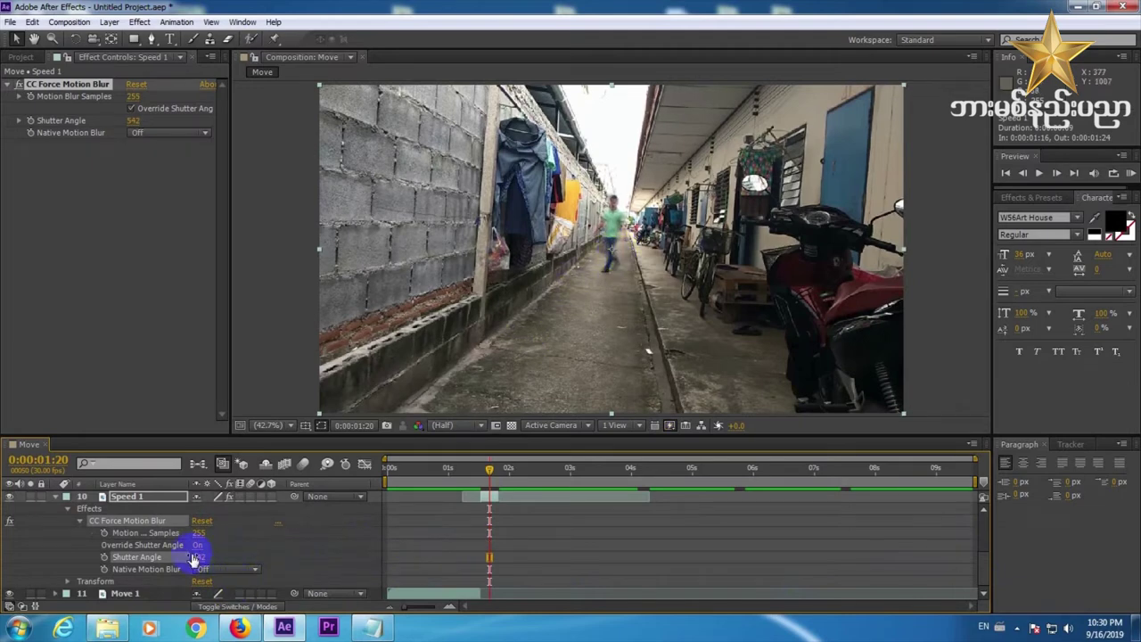
pyautogui.moveTo(194, 559); pyautogui.dragTo(560, 574)
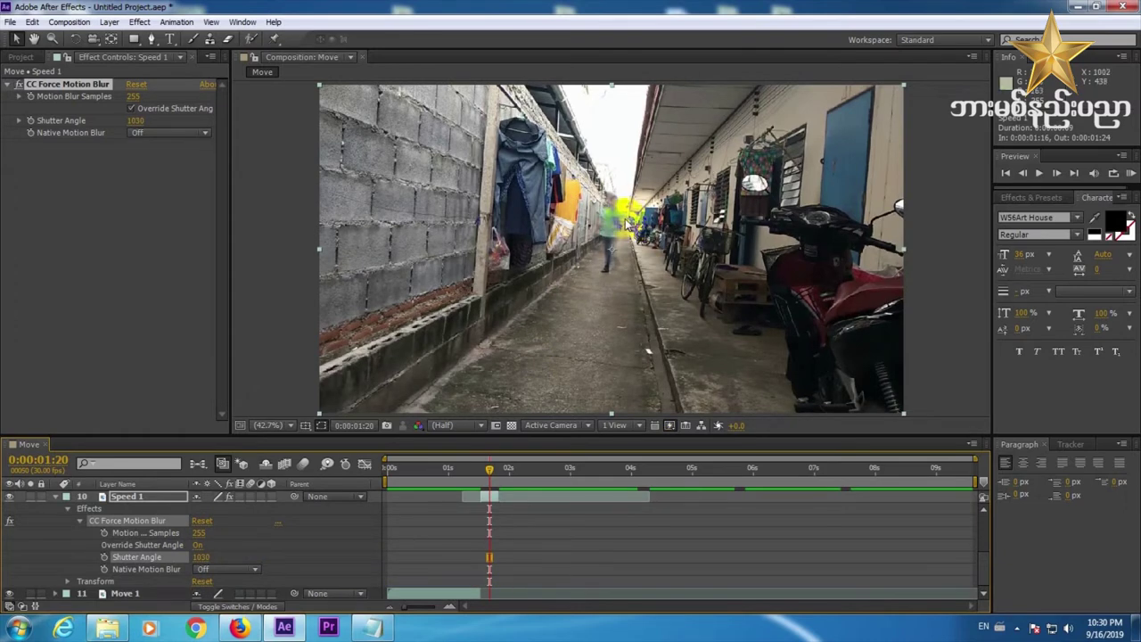
pyautogui.moveTo(485, 467); pyautogui.dragTo(496, 471)
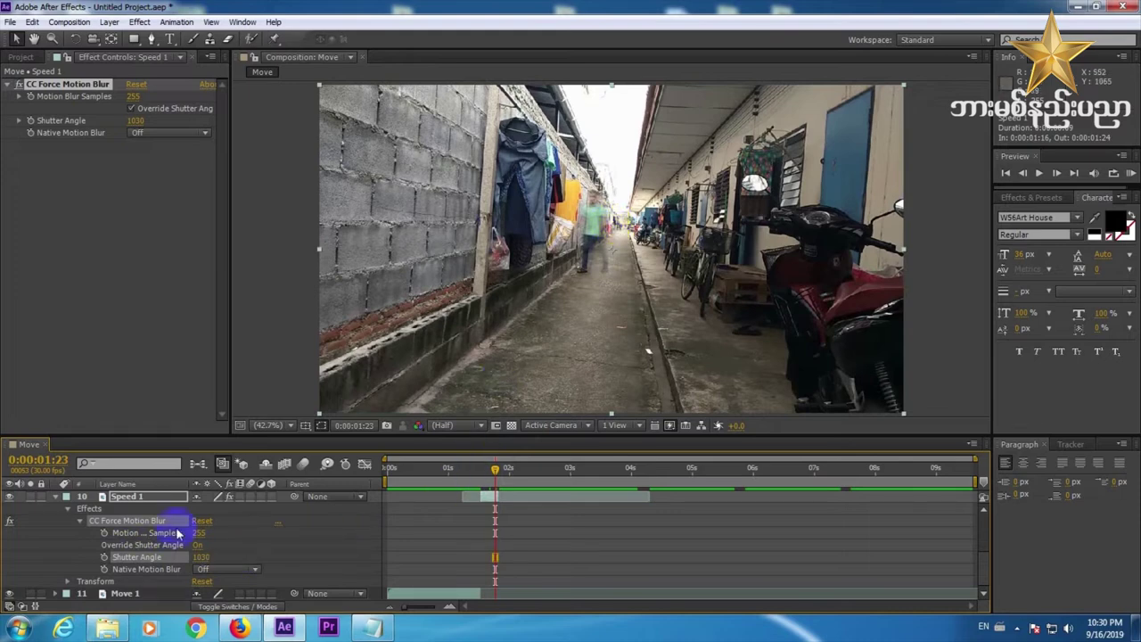
# - Copy Speed 1's CC Force Motion Blur effect, with its 1030 shutter angle, to the Speed 2 and Speed 3 layers
pyautogui.moveTo(984, 574); pyautogui.dragTo(985, 568)
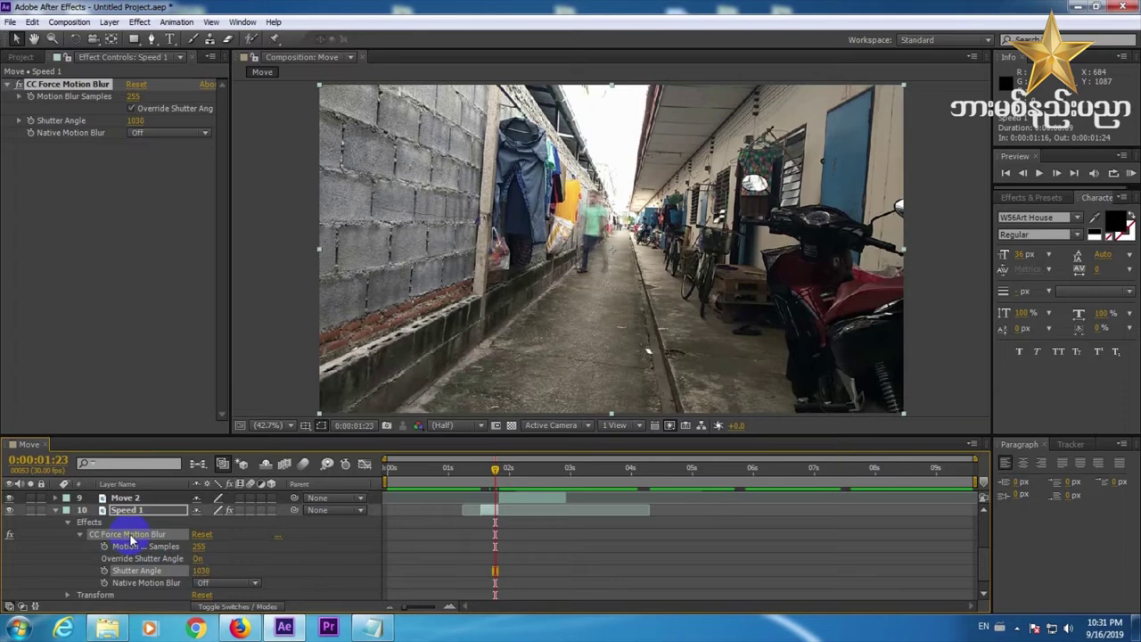
pyautogui.moveTo(990, 566); pyautogui.dragTo(988, 549)
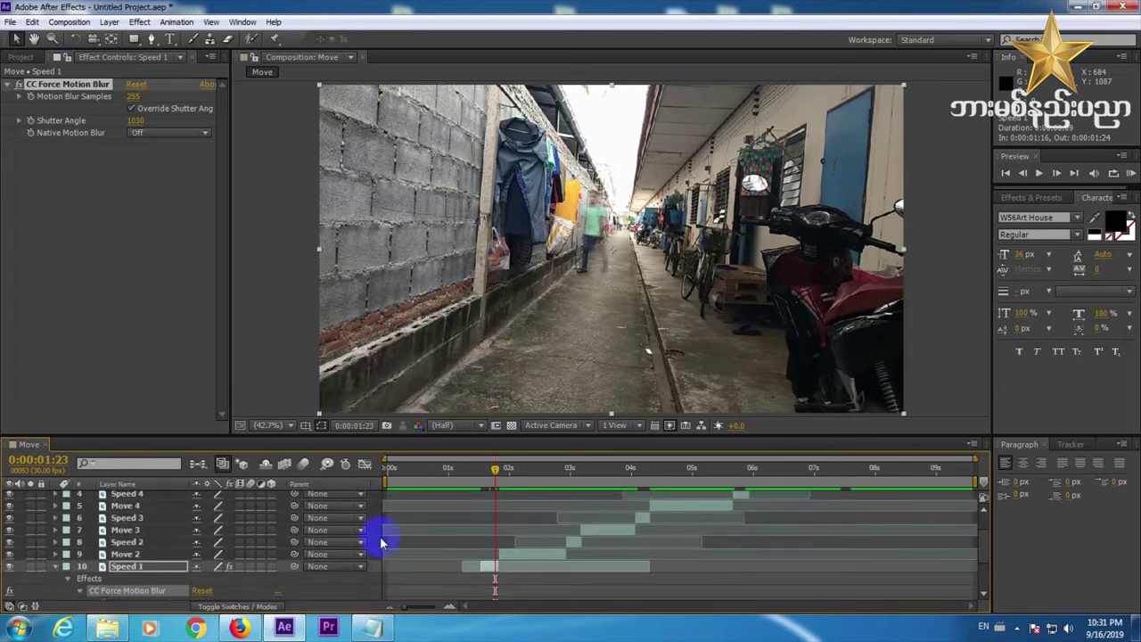
pyautogui.click(134, 544)
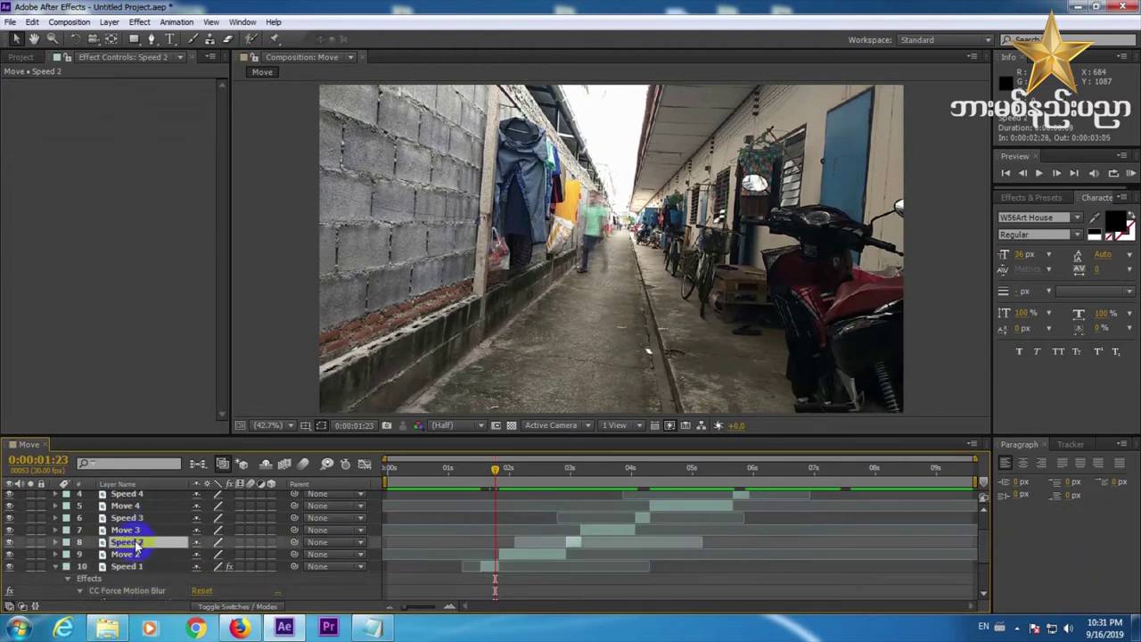
pyautogui.hotkey('ctrl', 'v')
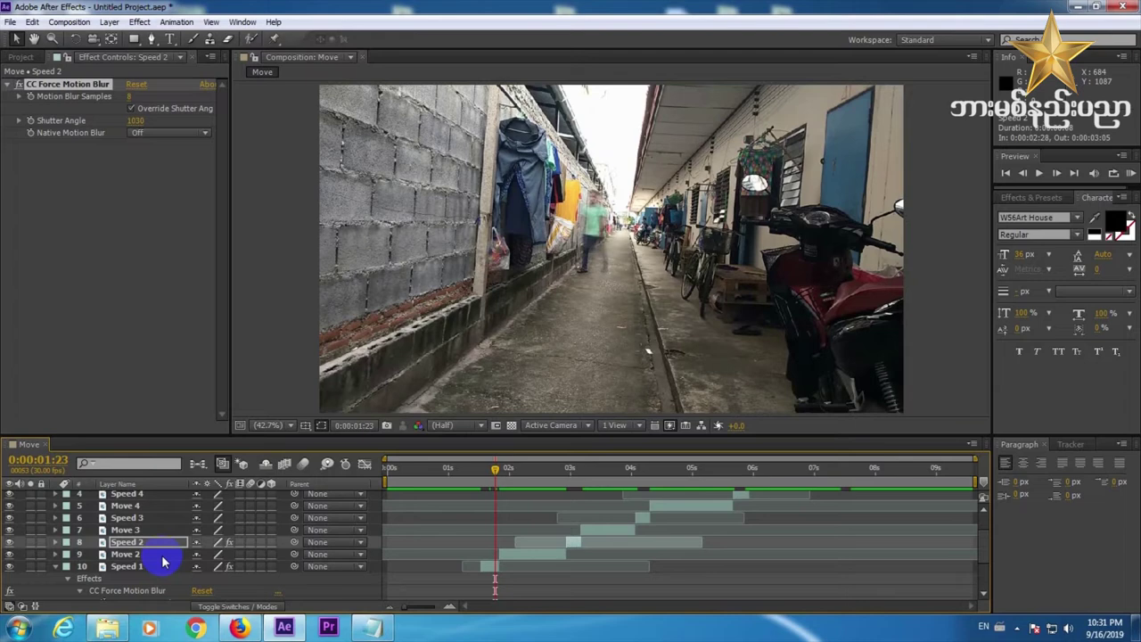
pyautogui.click(147, 519)
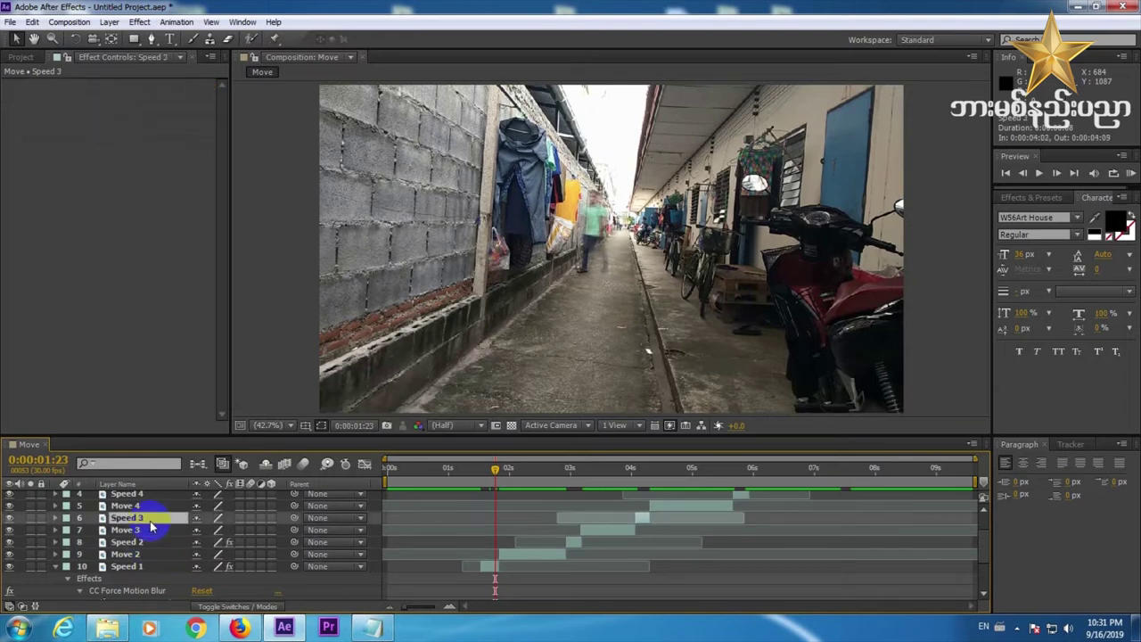
pyautogui.hotkey('ctrl', 'v')
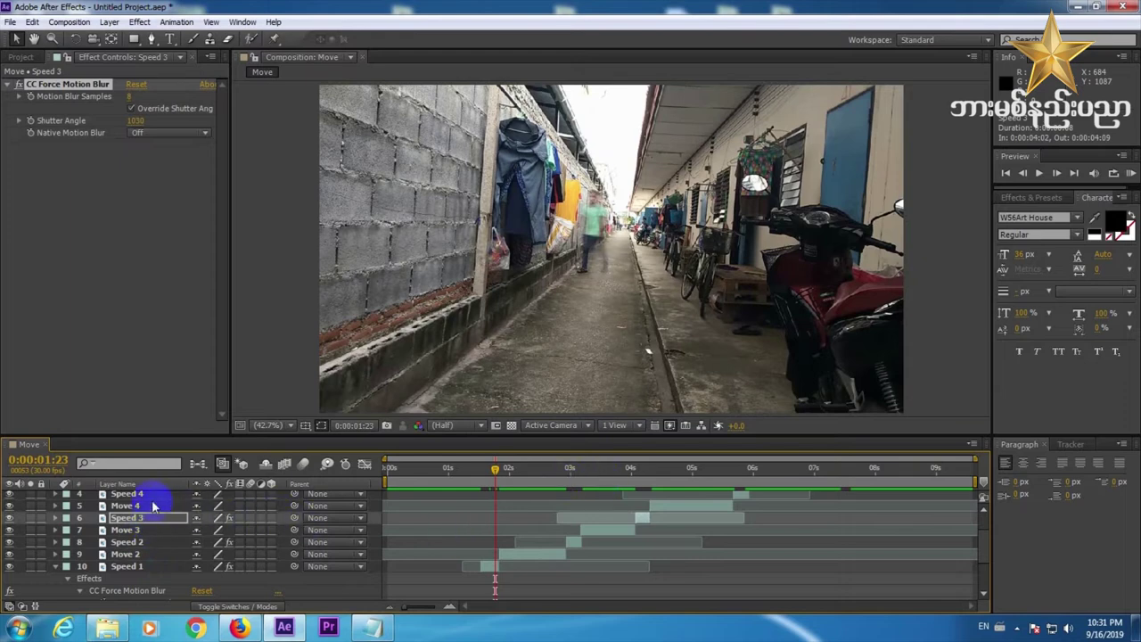
# - Paste the same CC Force Motion Blur effect onto the Speed 4 and Speed 5 layers
pyautogui.click(151, 496)
pyautogui.hotkey('ctrl', 'v')
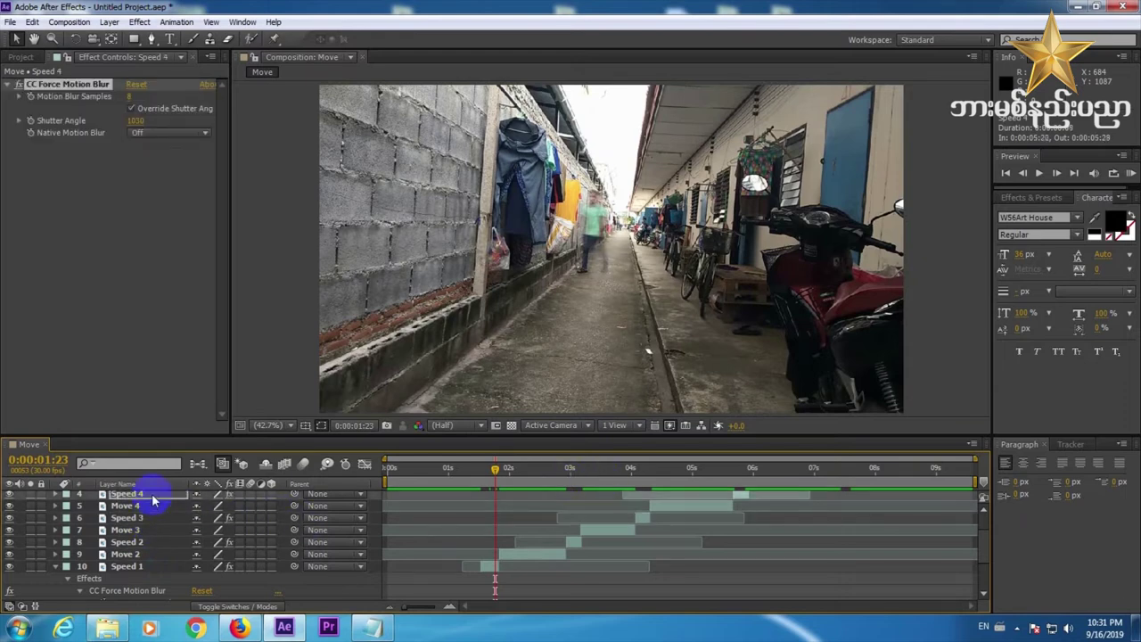
pyautogui.moveTo(981, 563); pyautogui.dragTo(964, 532)
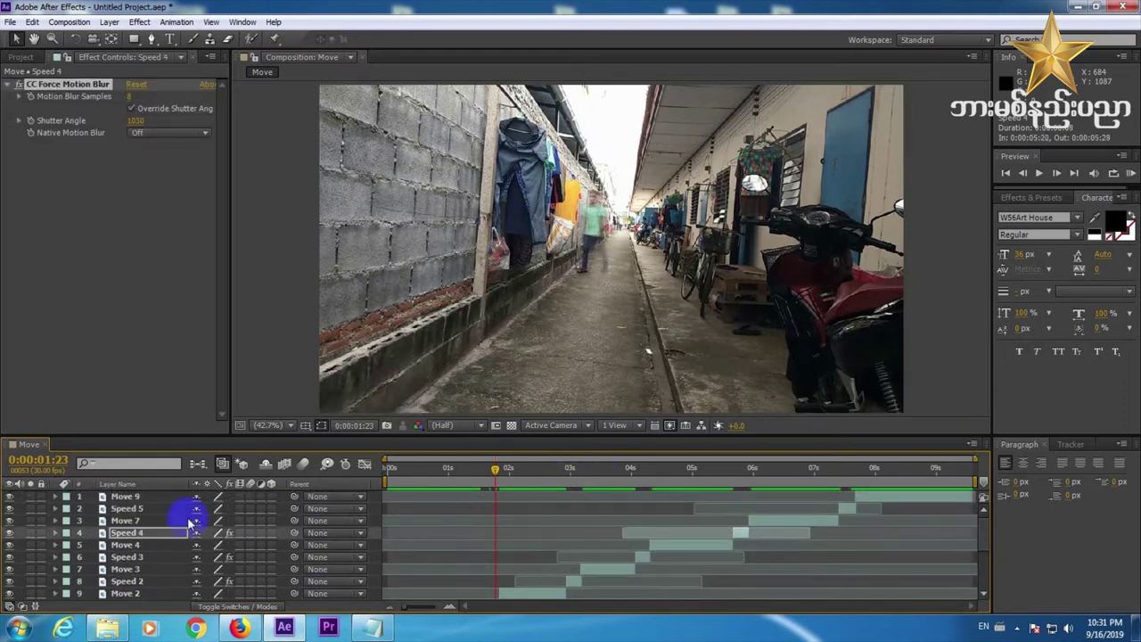
pyautogui.click(129, 508)
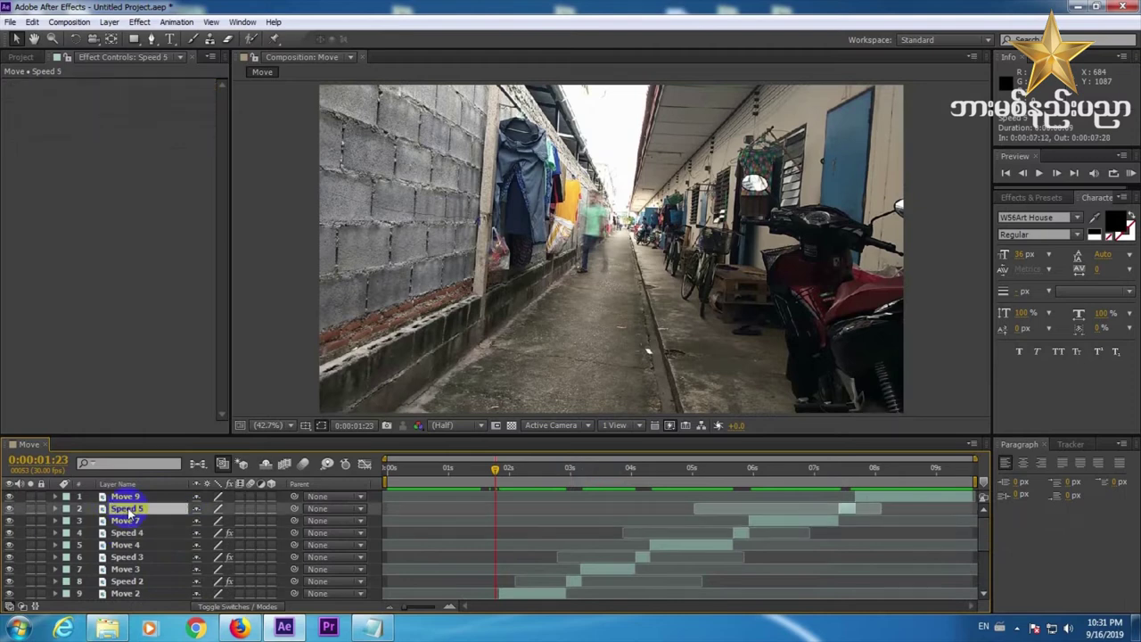
pyautogui.hotkey('ctrl', 'v')
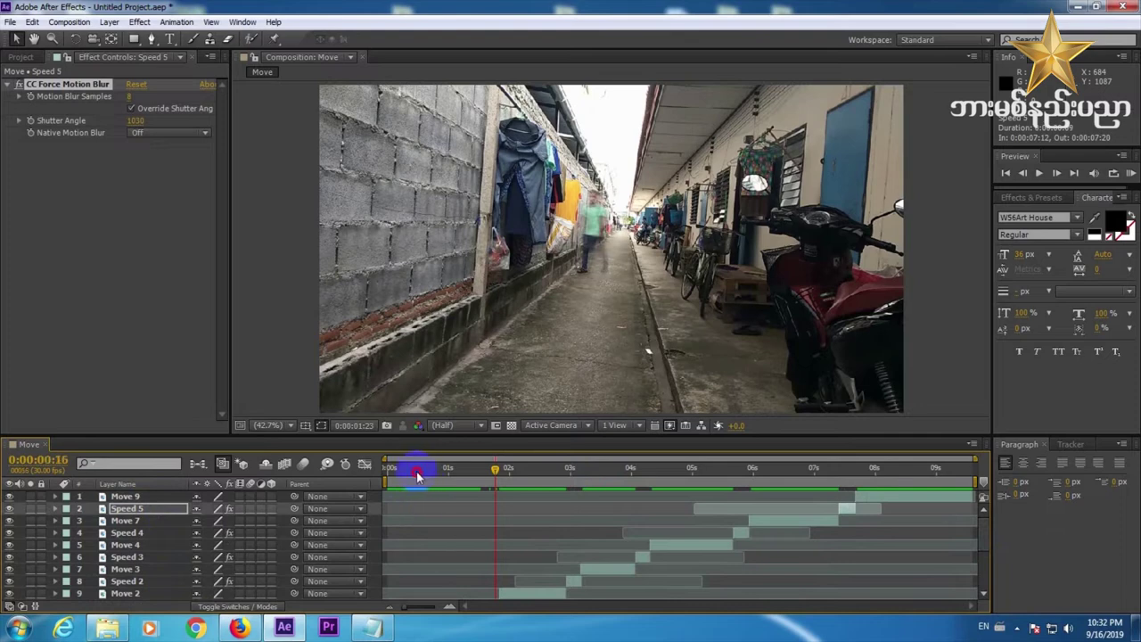
# - Run a RAM preview of the composition from 0:00:00:00 to check the motion blur
pyautogui.moveTo(423, 467); pyautogui.dragTo(331, 471)
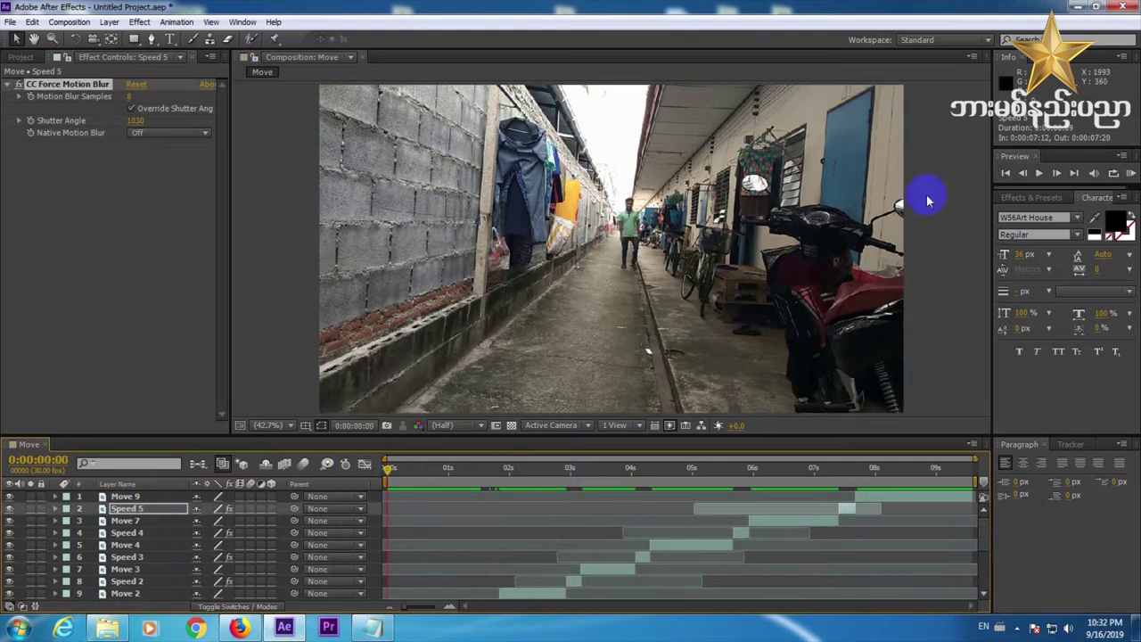
pyautogui.click(1130, 173)
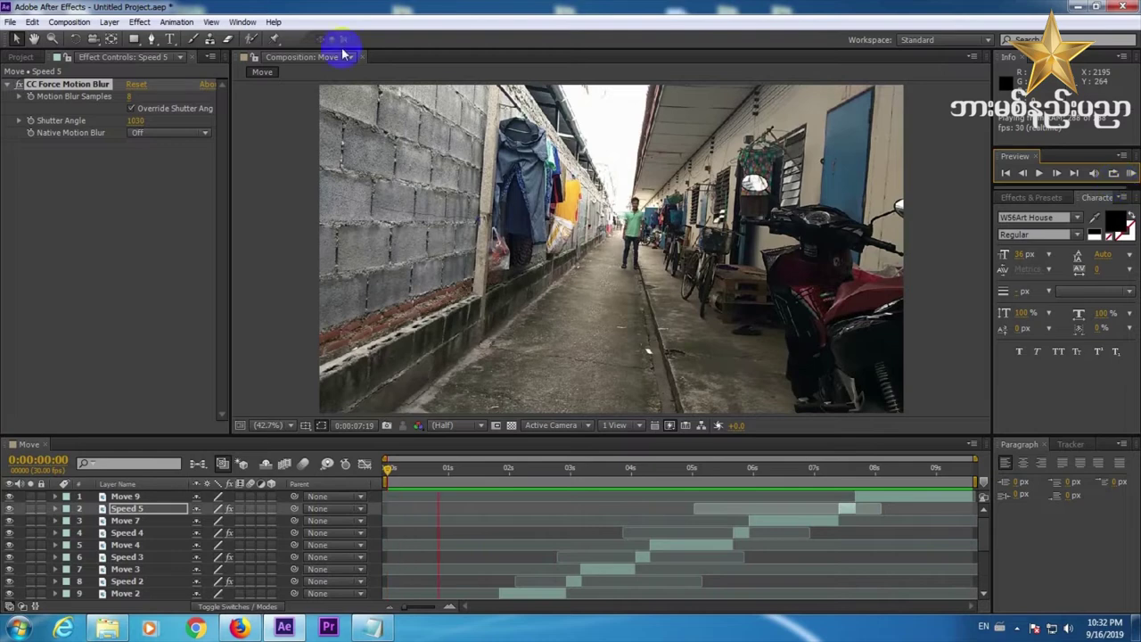
pyautogui.press('space')
# - Add Mp3.mp3 to the composition below the Move 1 layer and preview the footage with the audio
pyautogui.click(21, 57)
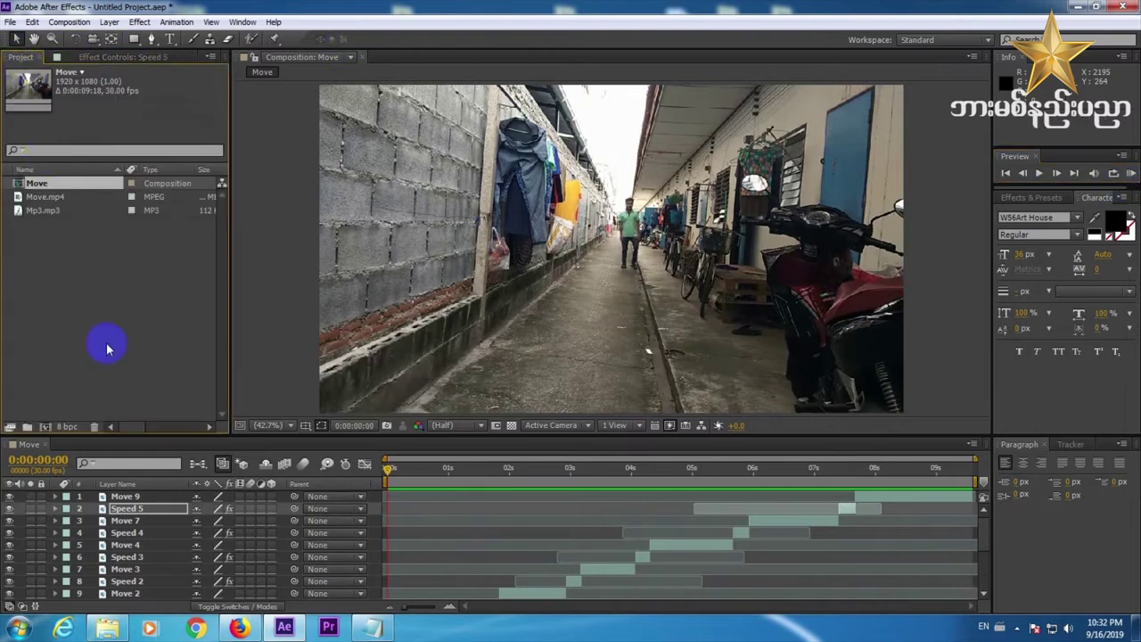
pyautogui.moveTo(41, 211); pyautogui.dragTo(125, 598)
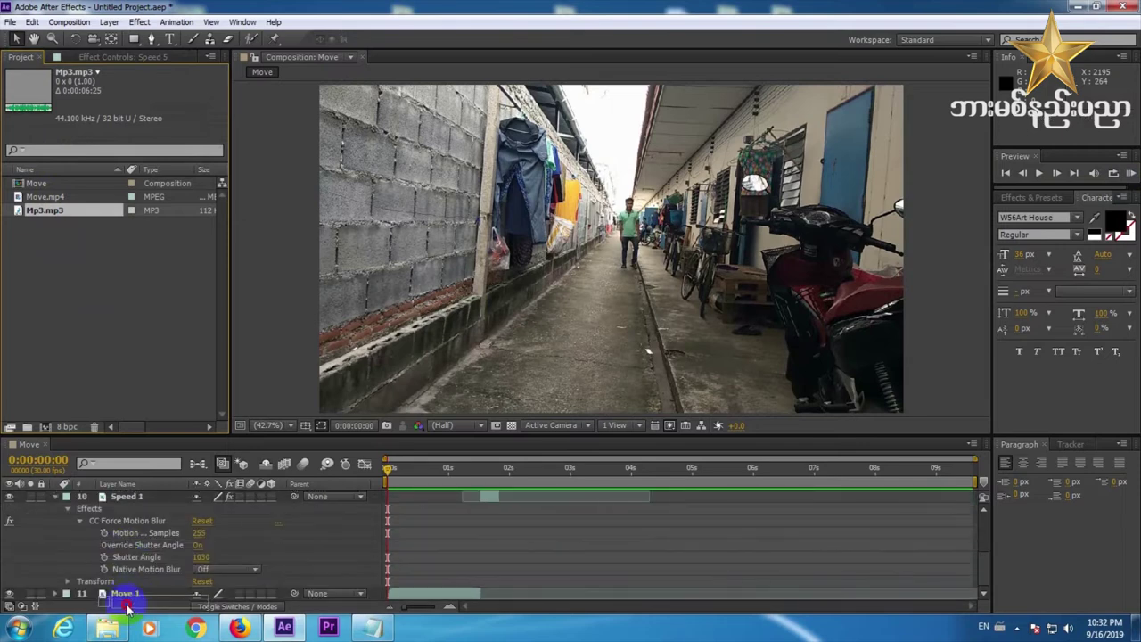
pyautogui.moveTo(490, 483); pyautogui.dragTo(365, 489)
pyautogui.click(1130, 176)
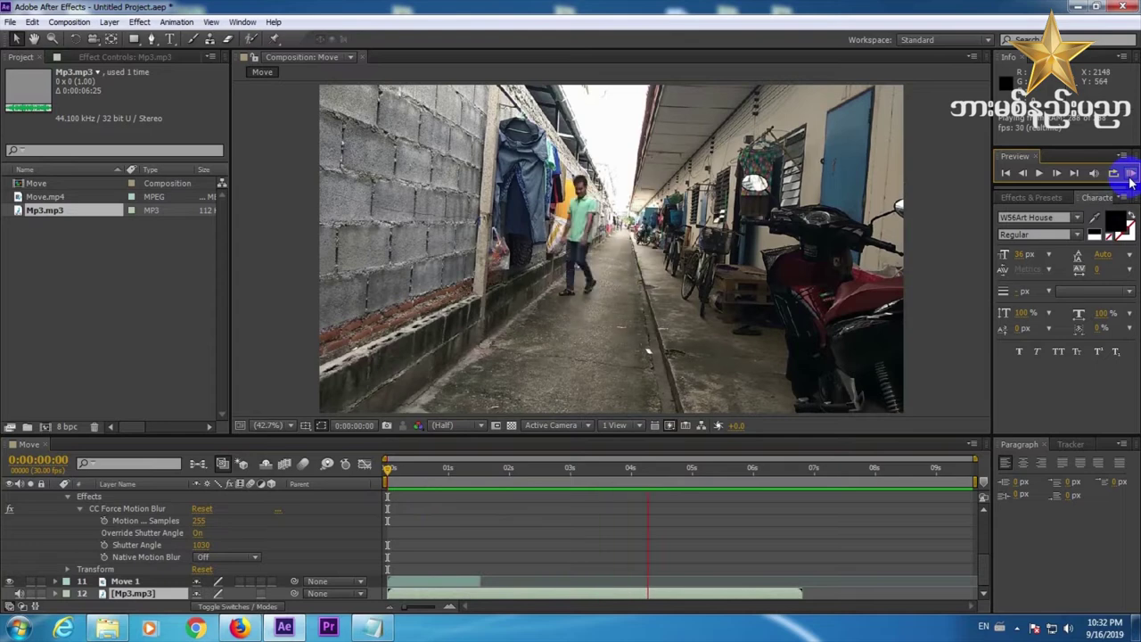
pyautogui.click(1130, 175)
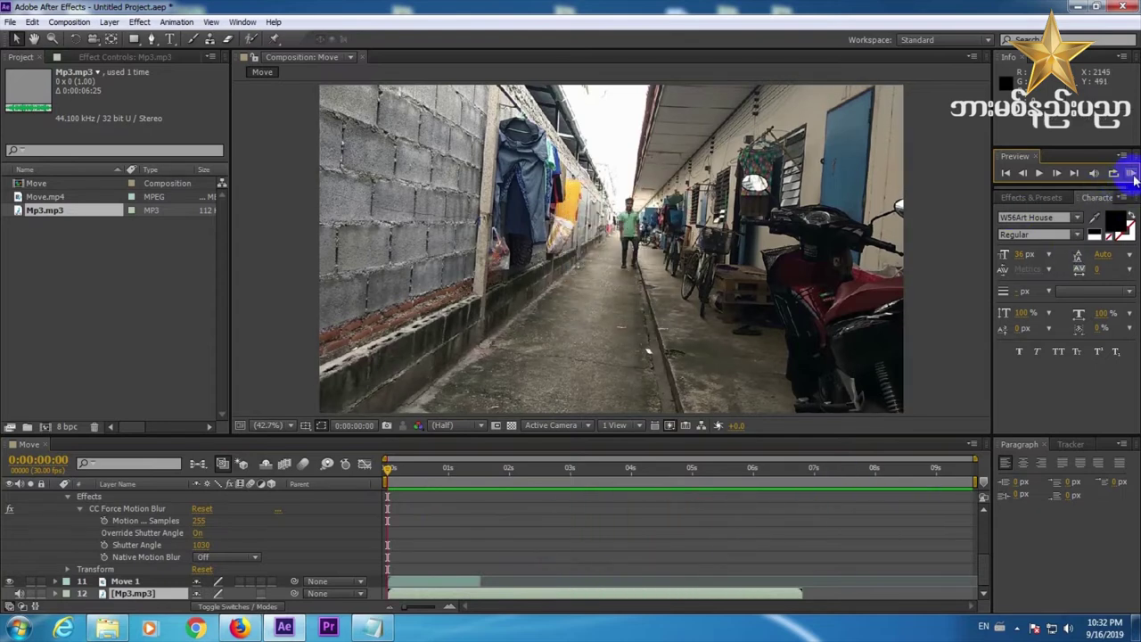
pyautogui.click(1131, 174)
pyautogui.press('space')
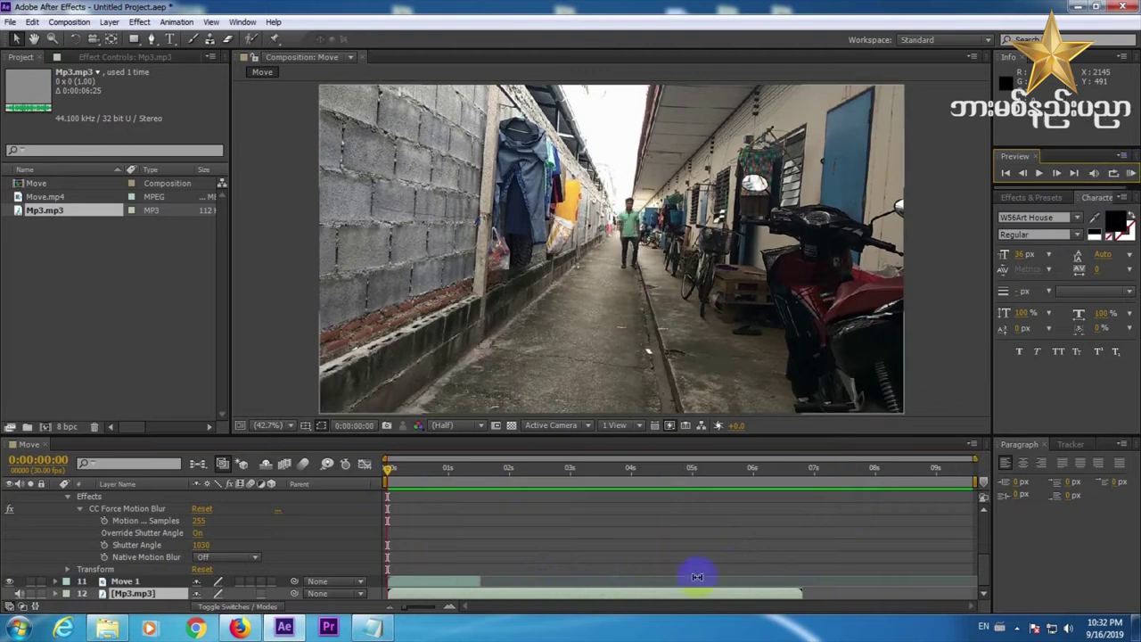
# - Move the Mp3.mp3 layer to start at 0:00:01:15 and preview how the audio matches the footage
pyautogui.moveTo(427, 593); pyautogui.dragTo(506, 596)
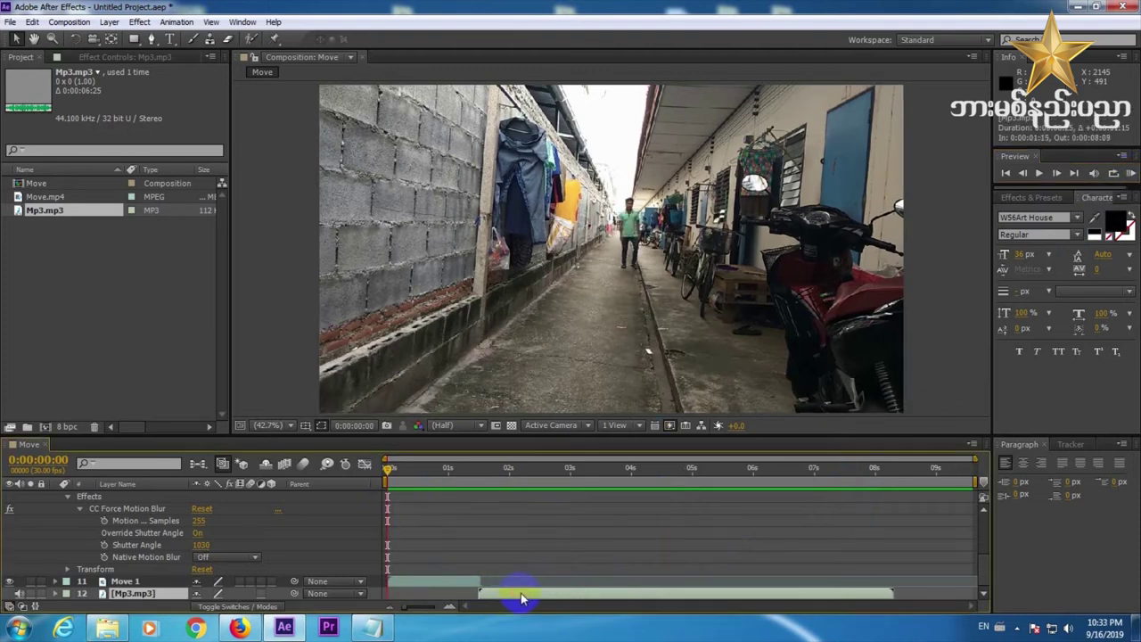
pyautogui.click(1131, 175)
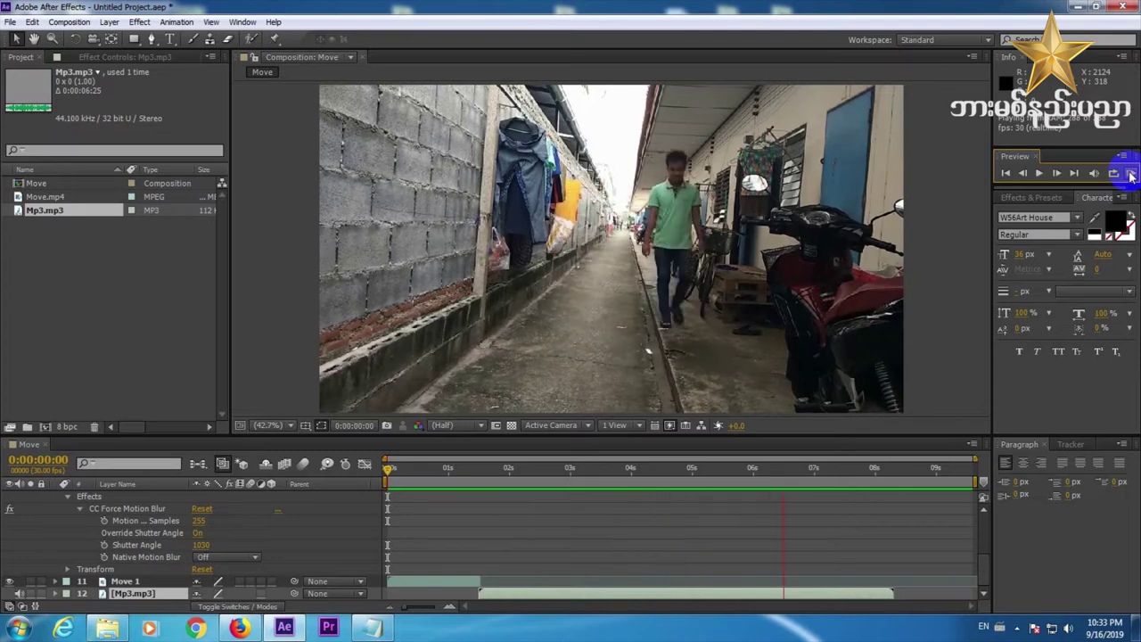
pyautogui.click(1131, 174)
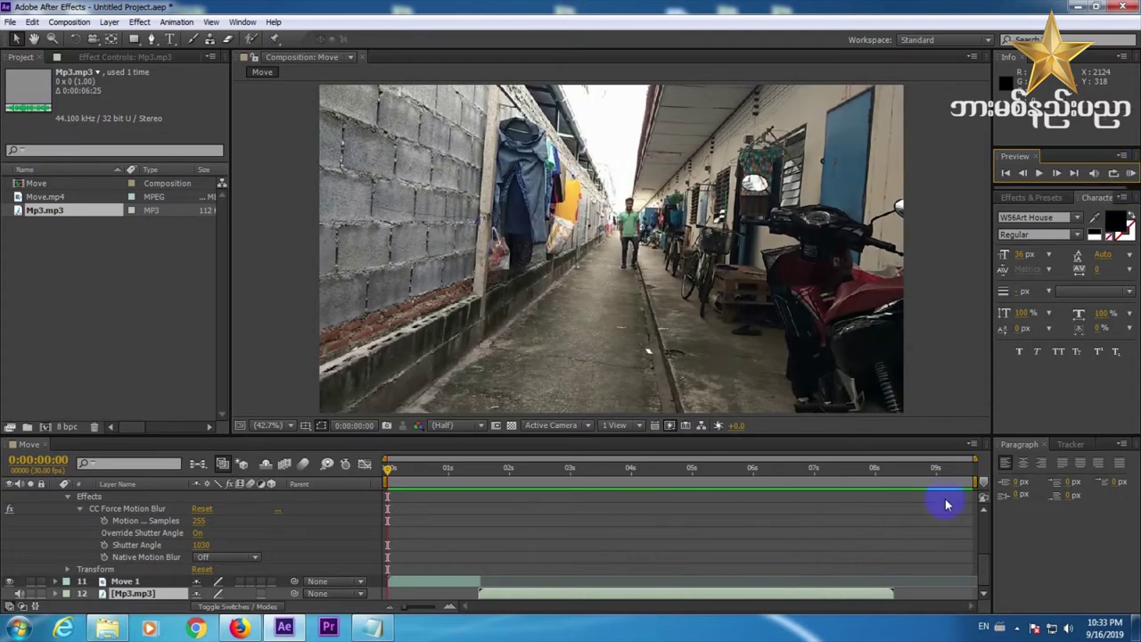
# - With the Speed 1 layer collapsed, start the work area at 0:00:01:06 and trim the composition to the work area
pyautogui.click(67, 498)
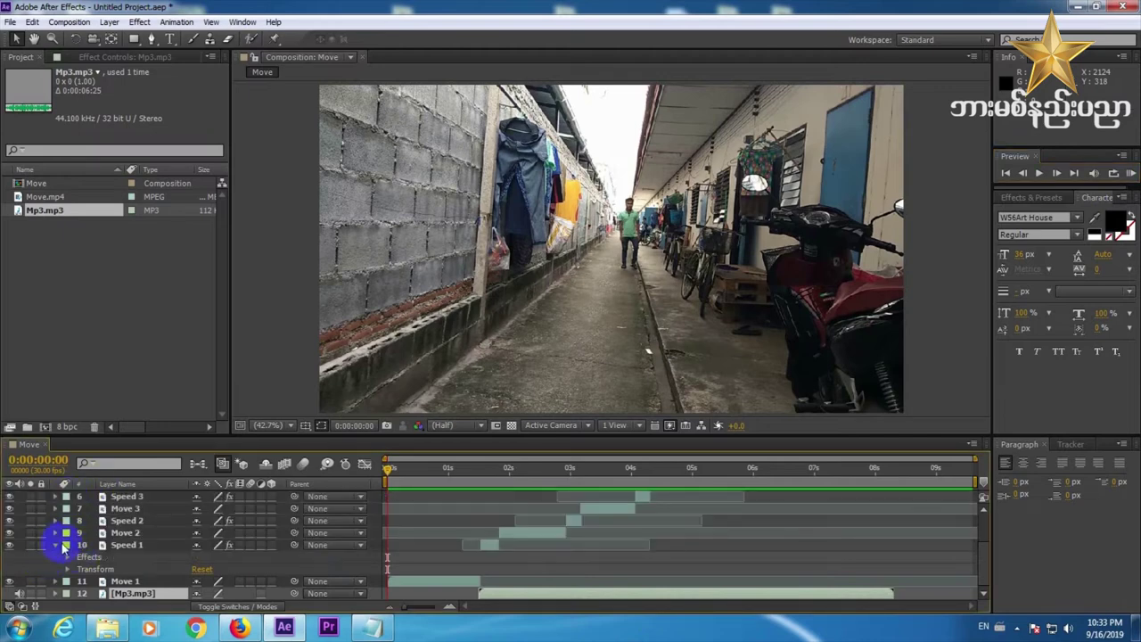
pyautogui.click(57, 545)
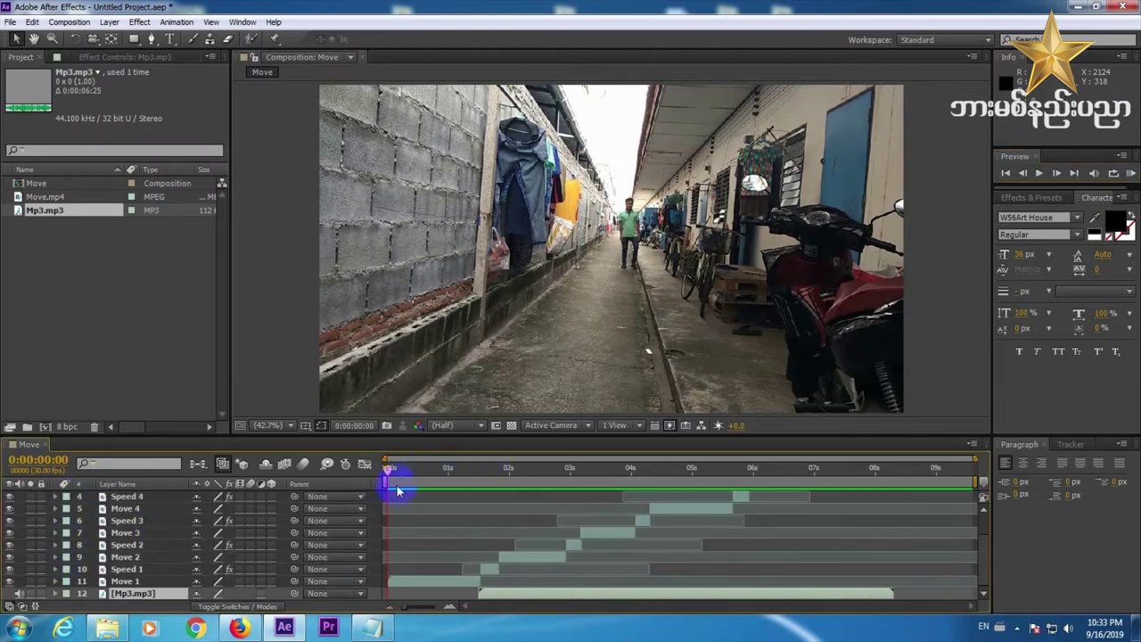
pyautogui.moveTo(388, 479)
pyautogui.mouseDown()
pyautogui.moveTo(472, 482)
pyautogui.moveTo(379, 475)
pyautogui.mouseUp()
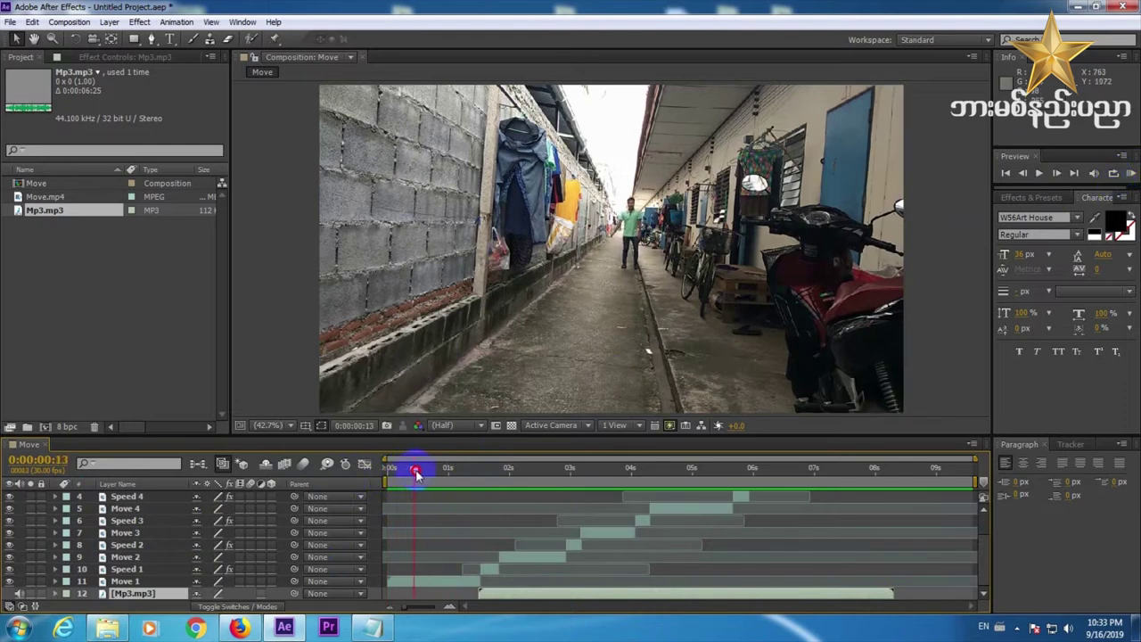
pyautogui.moveTo(425, 472); pyautogui.dragTo(435, 476)
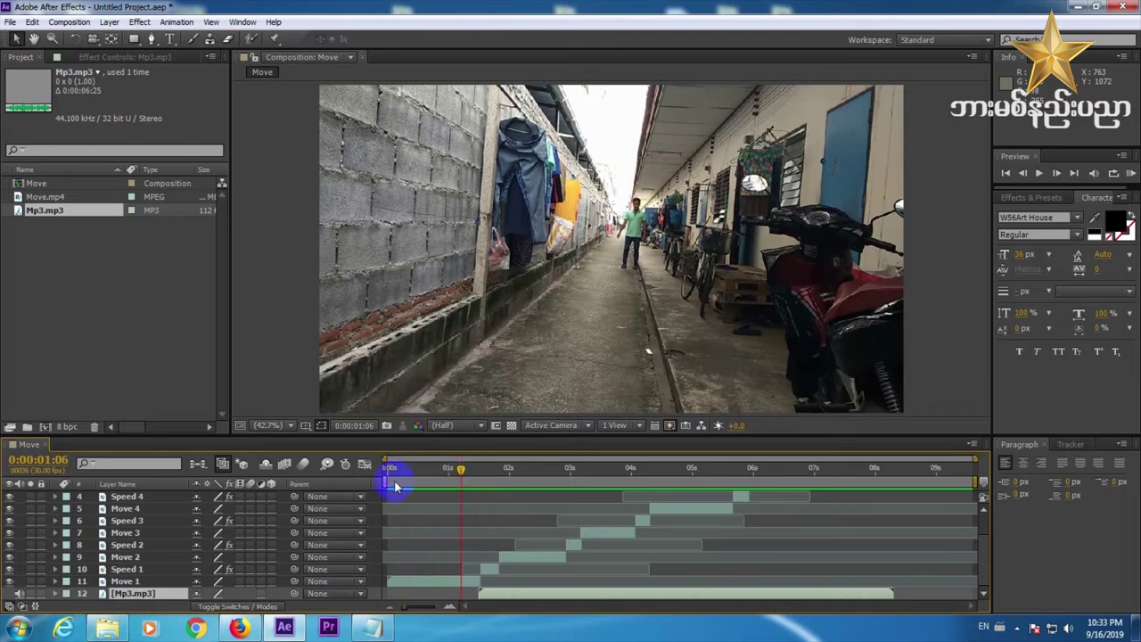
pyautogui.moveTo(385, 482); pyautogui.dragTo(465, 486)
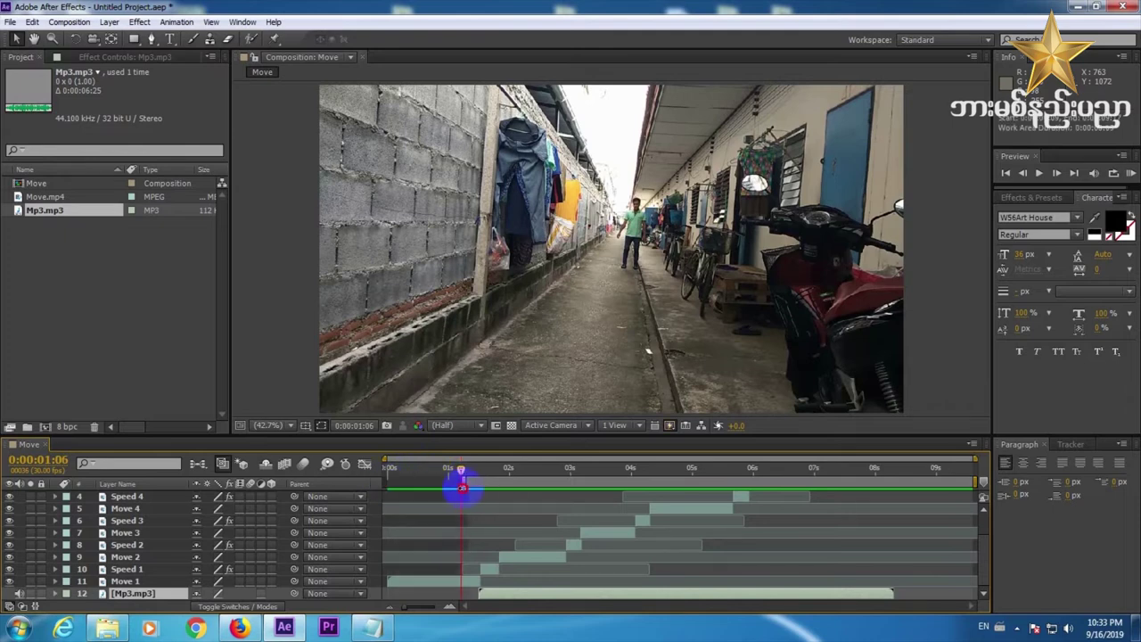
pyautogui.rightClick(462, 483)
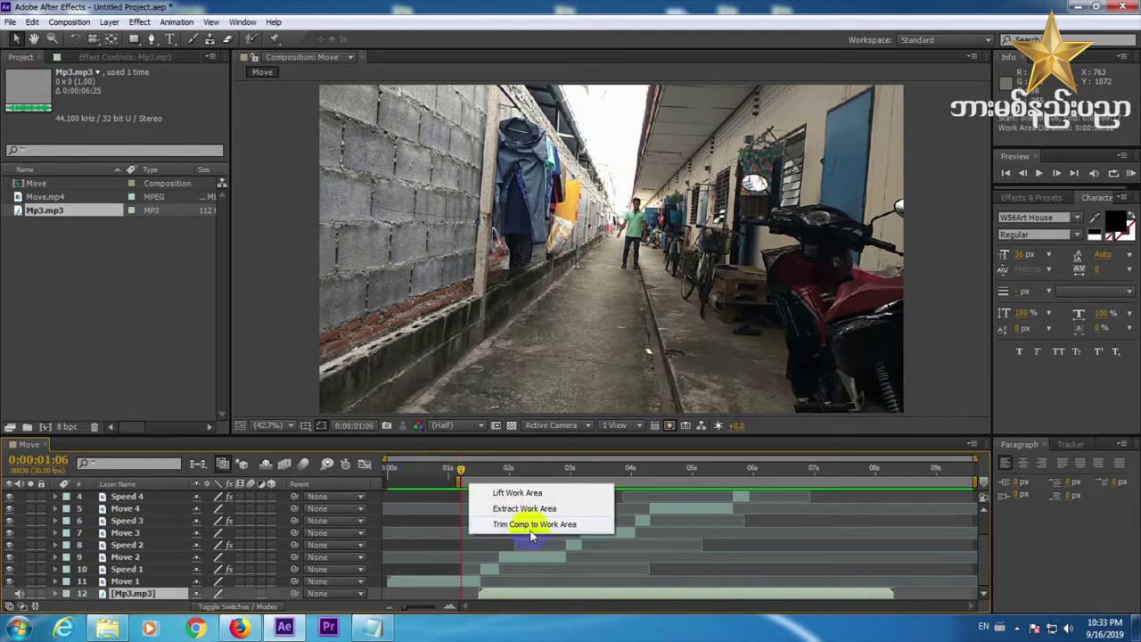
pyautogui.click(517, 527)
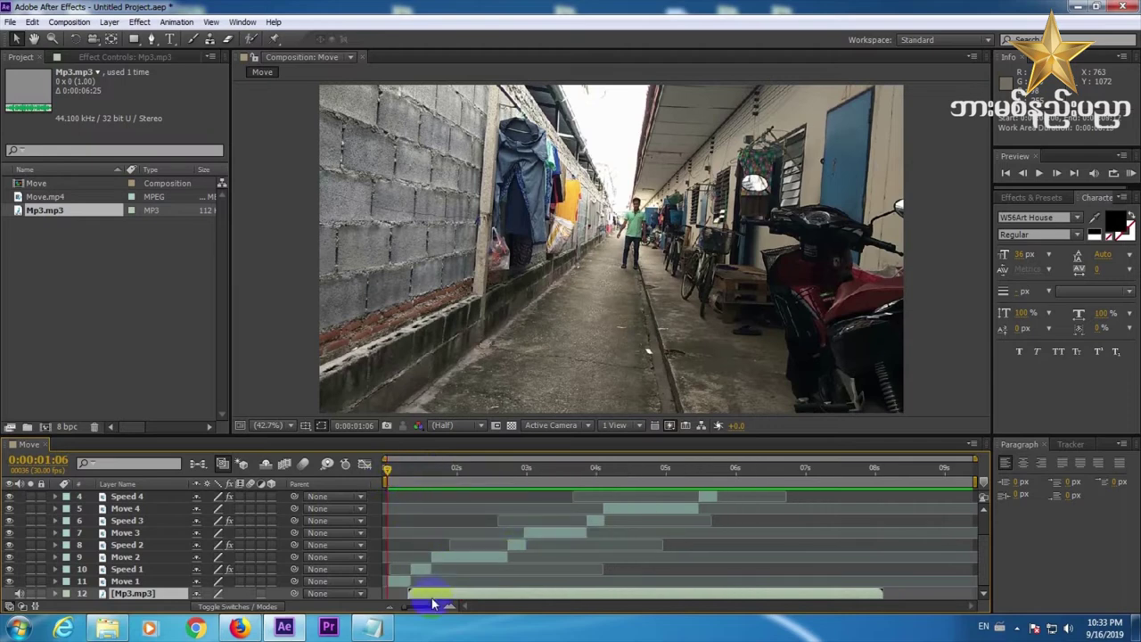
# - Shift the Mp3.mp3 layer to start at 0:00:01:06 and preview the audio sync
pyautogui.moveTo(429, 599); pyautogui.dragTo(420, 595)
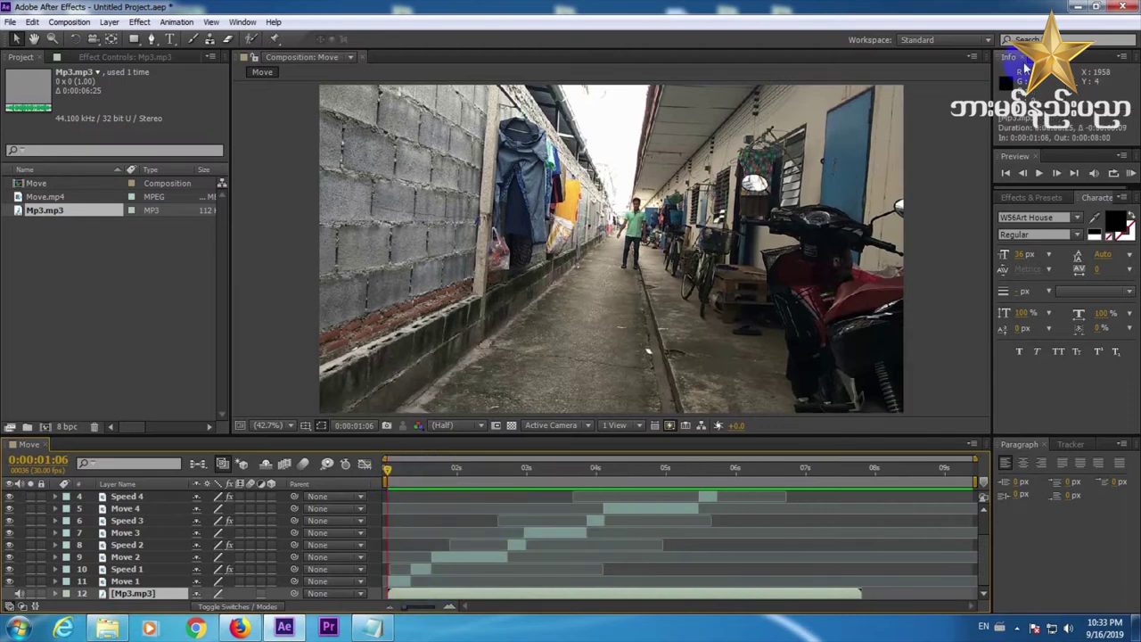
pyautogui.click(1131, 173)
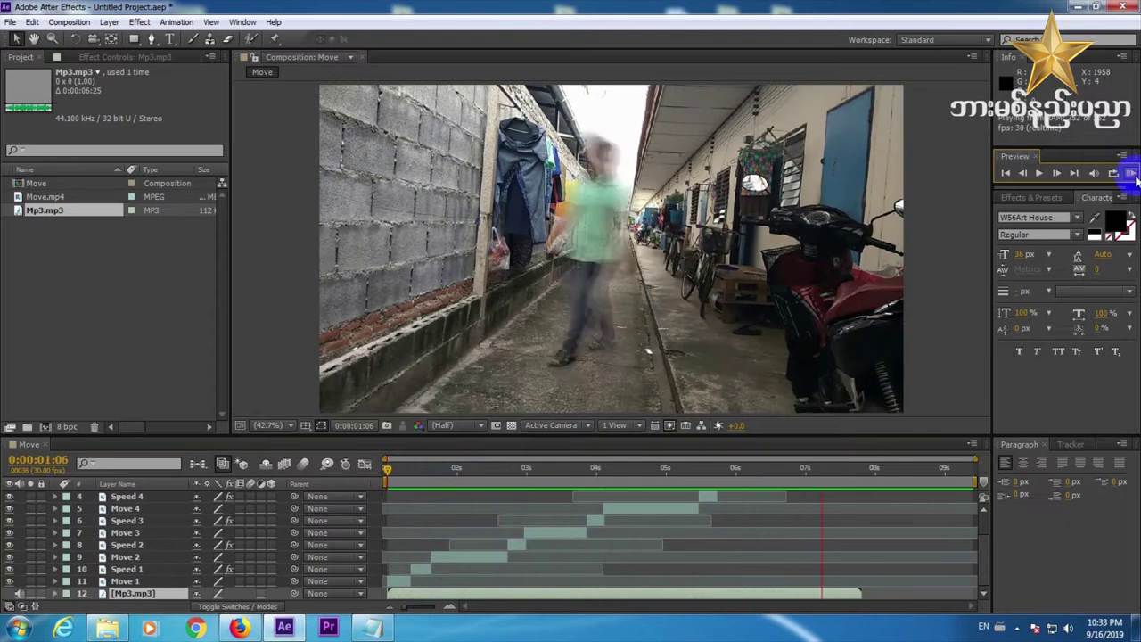
pyautogui.click(668, 459)
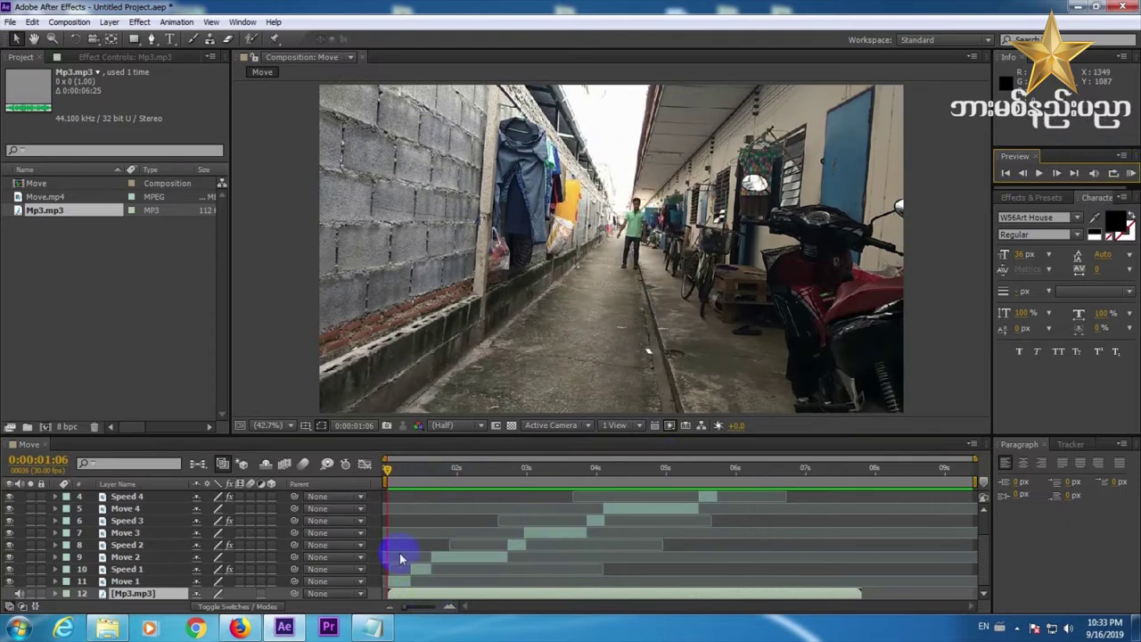
# - Nudge the Mp3.mp3 layer slightly later in time and preview the sync again
pyautogui.moveTo(432, 595); pyautogui.dragTo(436, 597)
pyautogui.click(1130, 173)
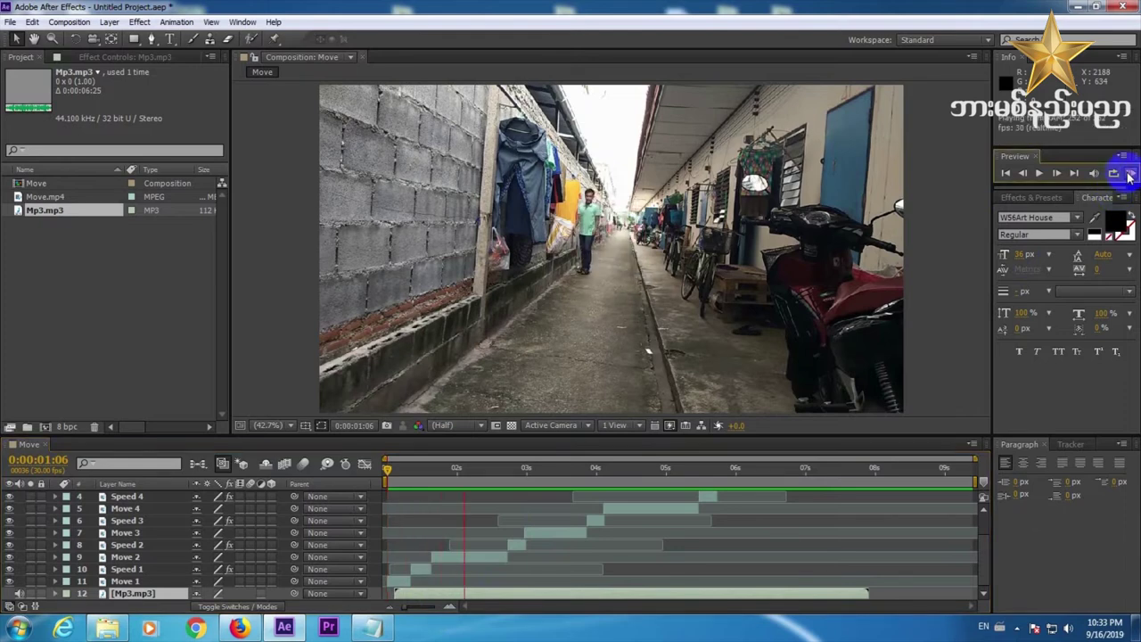
pyautogui.click(1129, 175)
pyautogui.click(781, 439)
# - Adjust the Mp3.mp3 layer's timing with previews, settling its start at 0:00:01:05
pyautogui.moveTo(459, 593); pyautogui.dragTo(439, 595)
pyautogui.click(1131, 173)
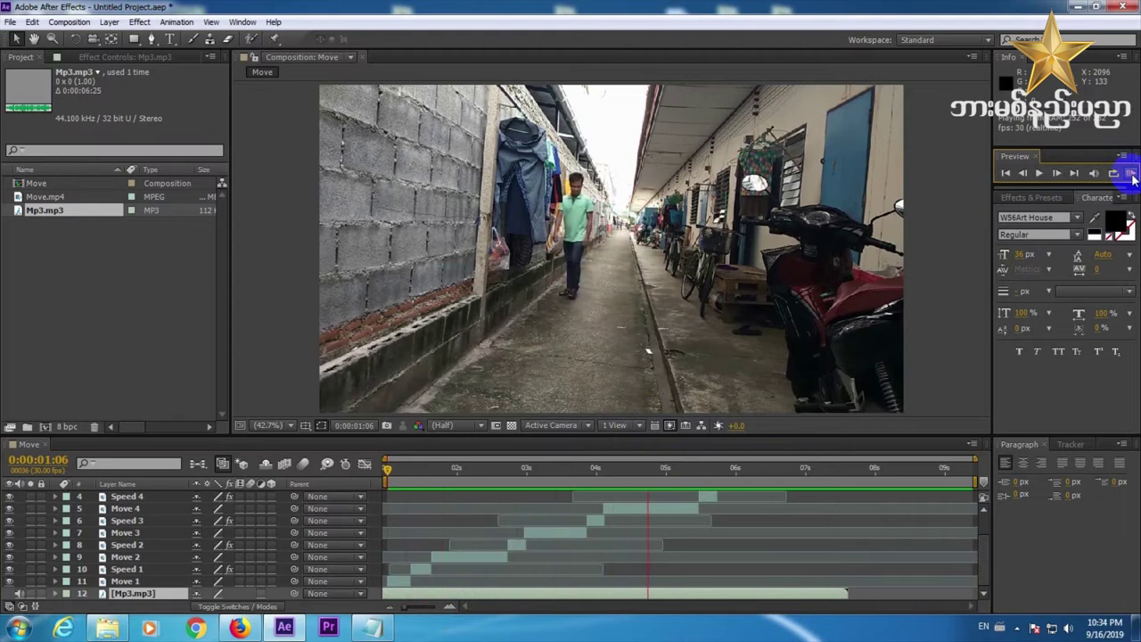
pyautogui.click(1131, 173)
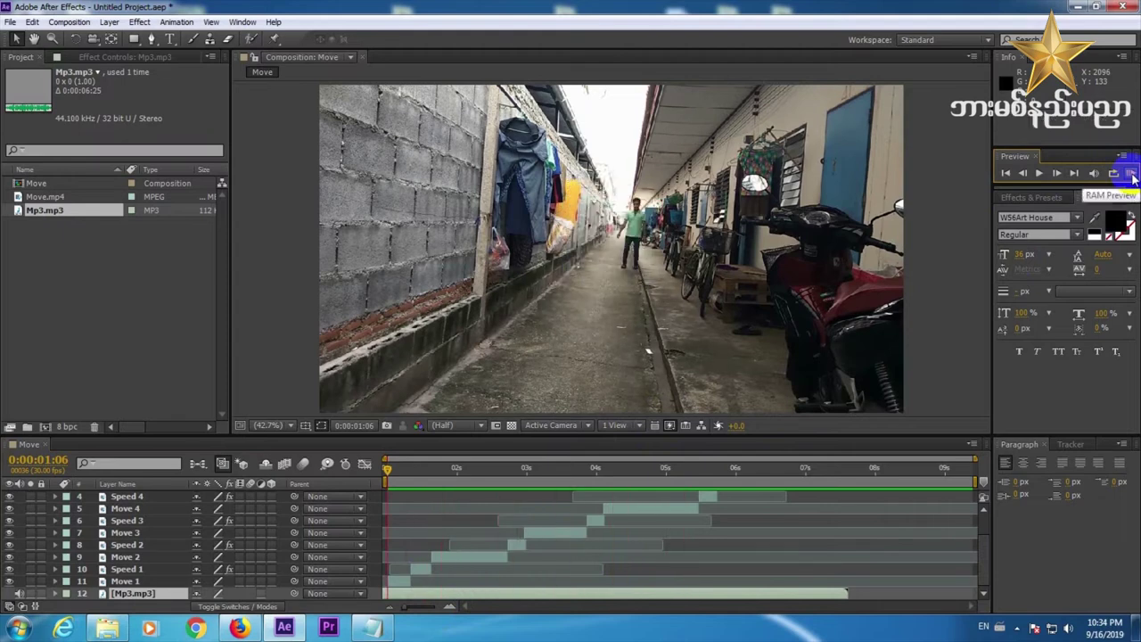
pyautogui.moveTo(449, 594); pyautogui.dragTo(456, 594)
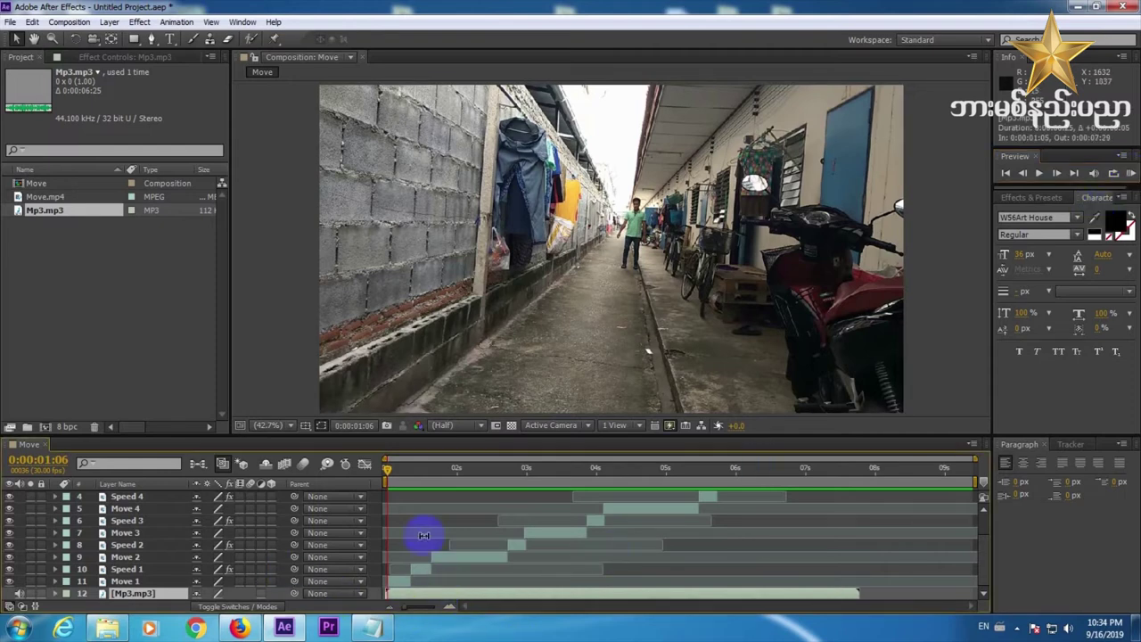
pyautogui.click(1131, 173)
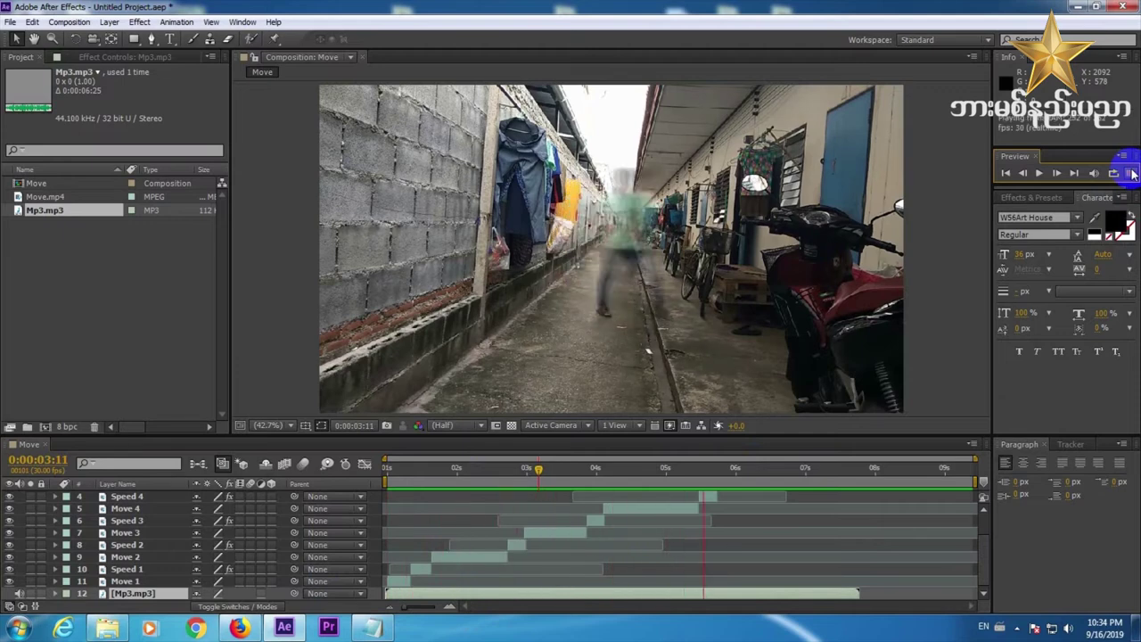
# - Preview the composition's audio sync, replaying it after moving the current time to 0:00:01:16
pyautogui.click(1132, 173)
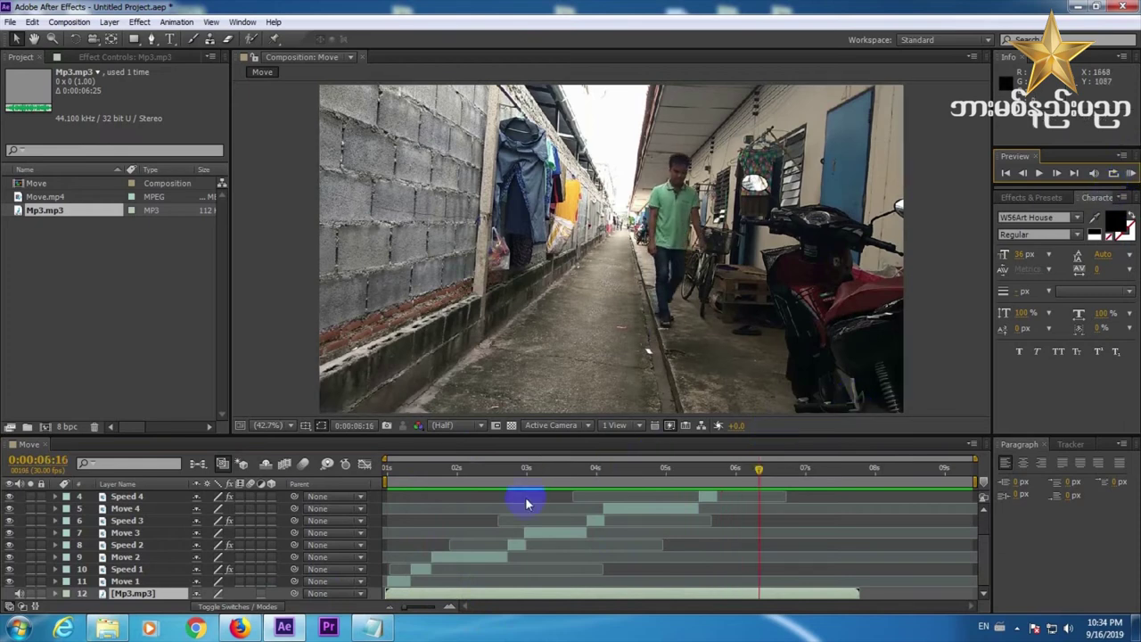
pyautogui.moveTo(456, 474); pyautogui.dragTo(412, 475)
pyautogui.click(1130, 220)
pyautogui.click(1131, 174)
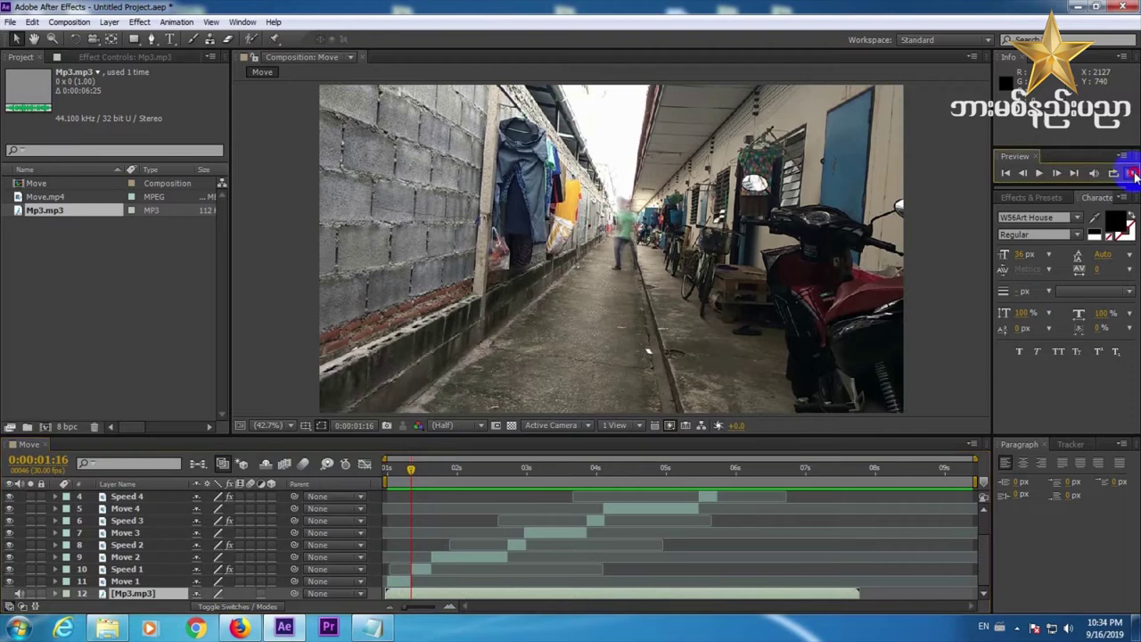
pyautogui.click(809, 318)
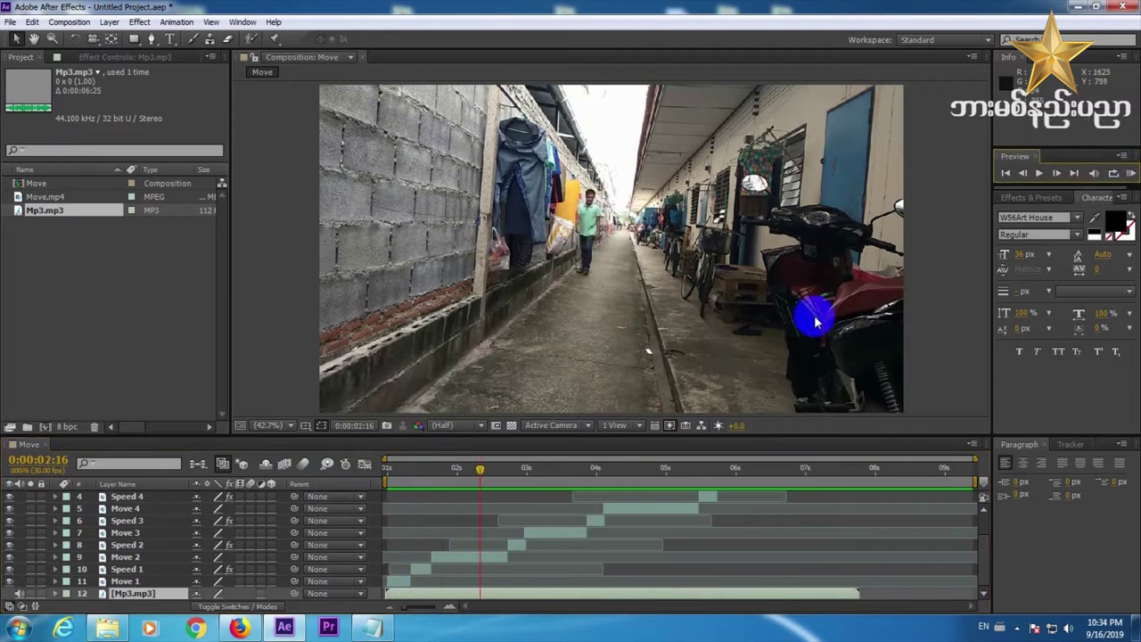
# - Limit the work area to a short section around 0:00:02:04, then to about 0:00:02:17–0:00:03:06, previewing the audio of each
pyautogui.moveTo(482, 471); pyautogui.dragTo(453, 480)
pyautogui.moveTo(385, 482); pyautogui.dragTo(449, 486)
pyautogui.moveTo(979, 482); pyautogui.dragTo(473, 483)
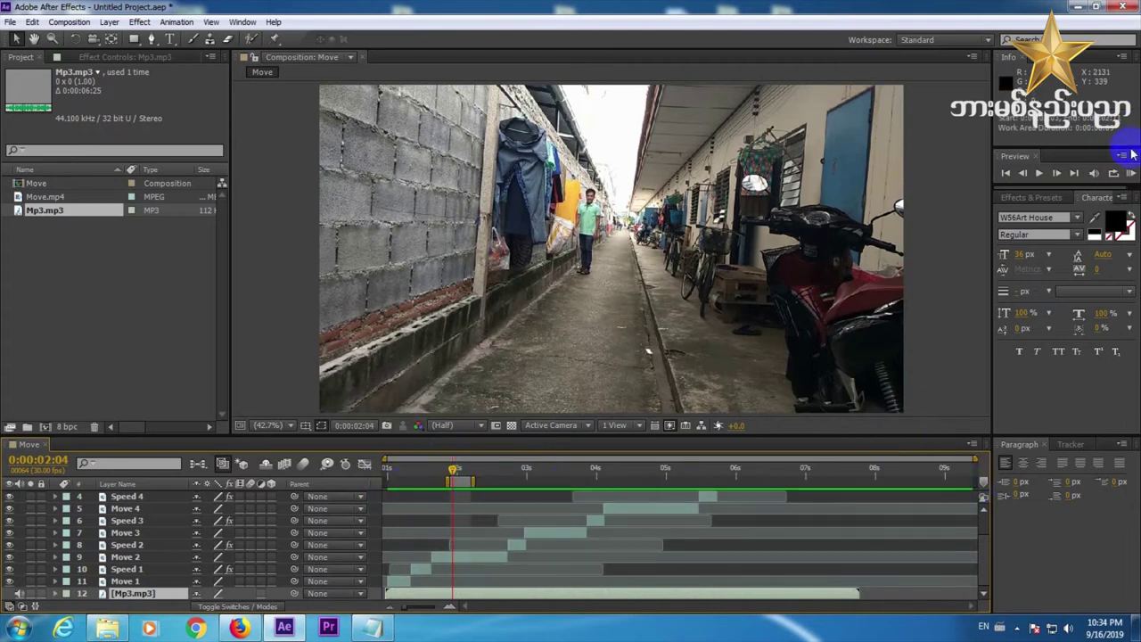
pyautogui.click(1129, 175)
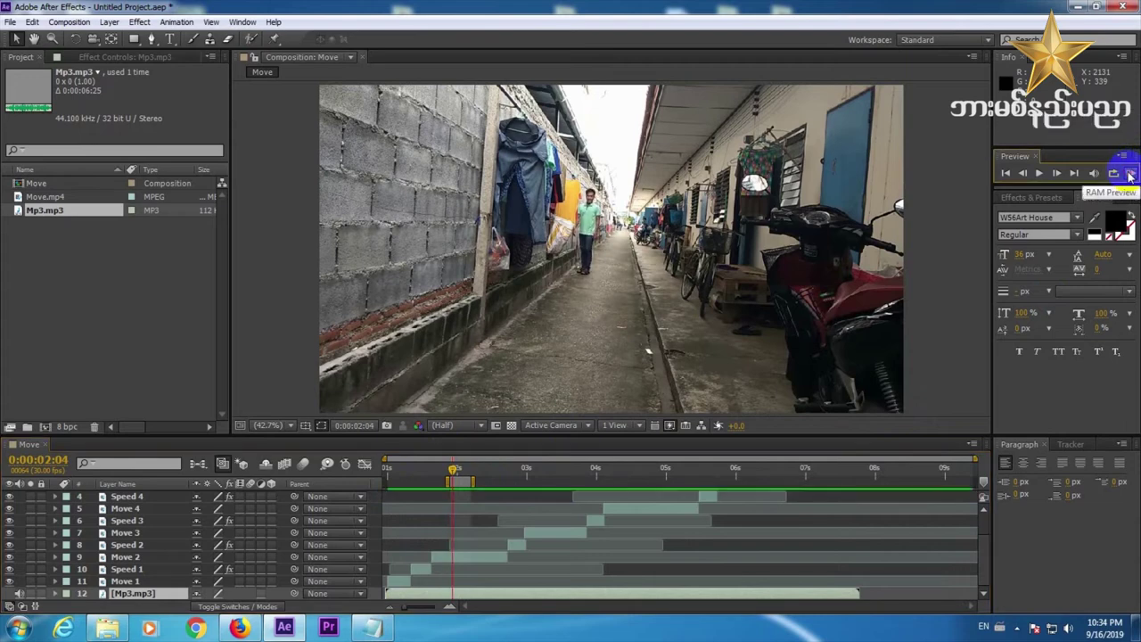
pyautogui.moveTo(474, 482); pyautogui.dragTo(528, 482)
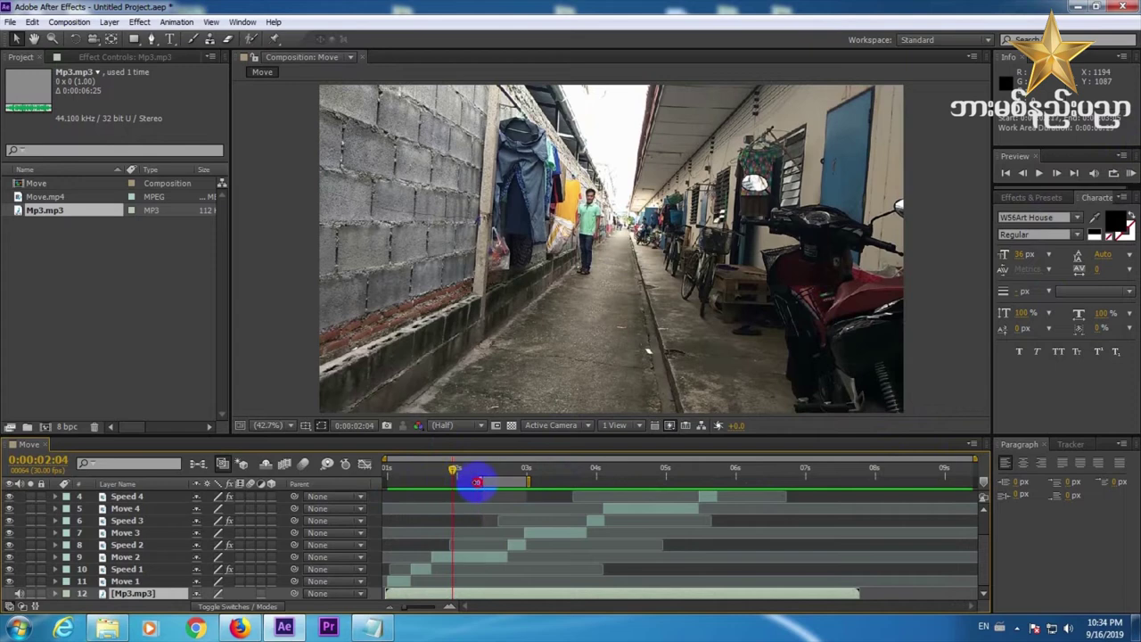
pyautogui.click(1130, 173)
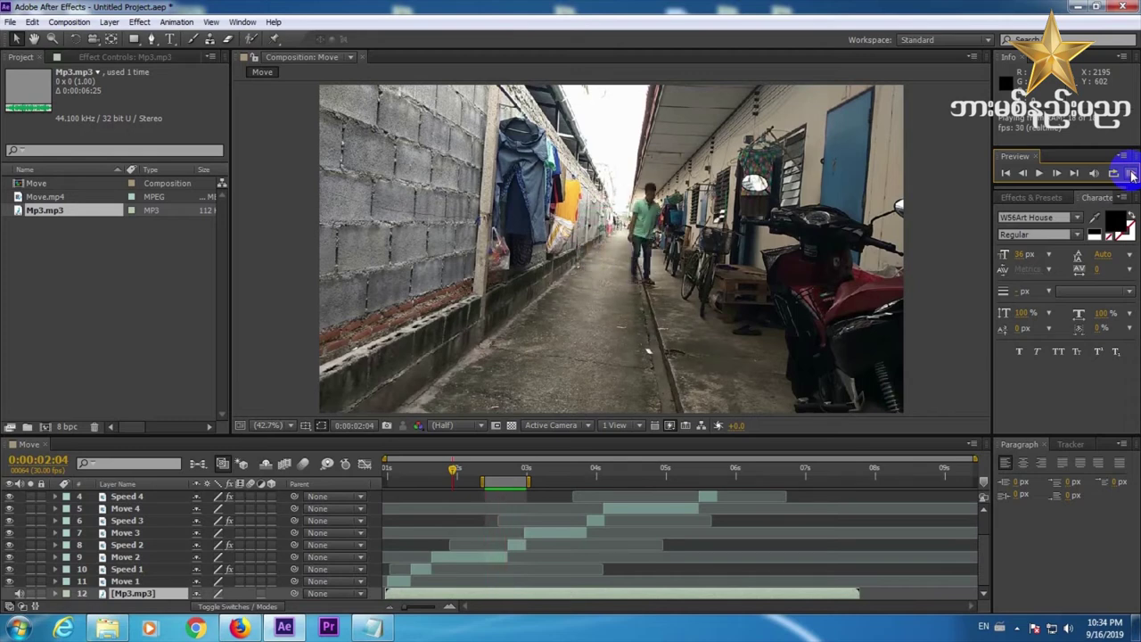
# - Split the Mp3.mp3 layer at 0:00:02:18 and 0:00:03:06, and extend the work area back over the whole composition
pyautogui.click(472, 586)
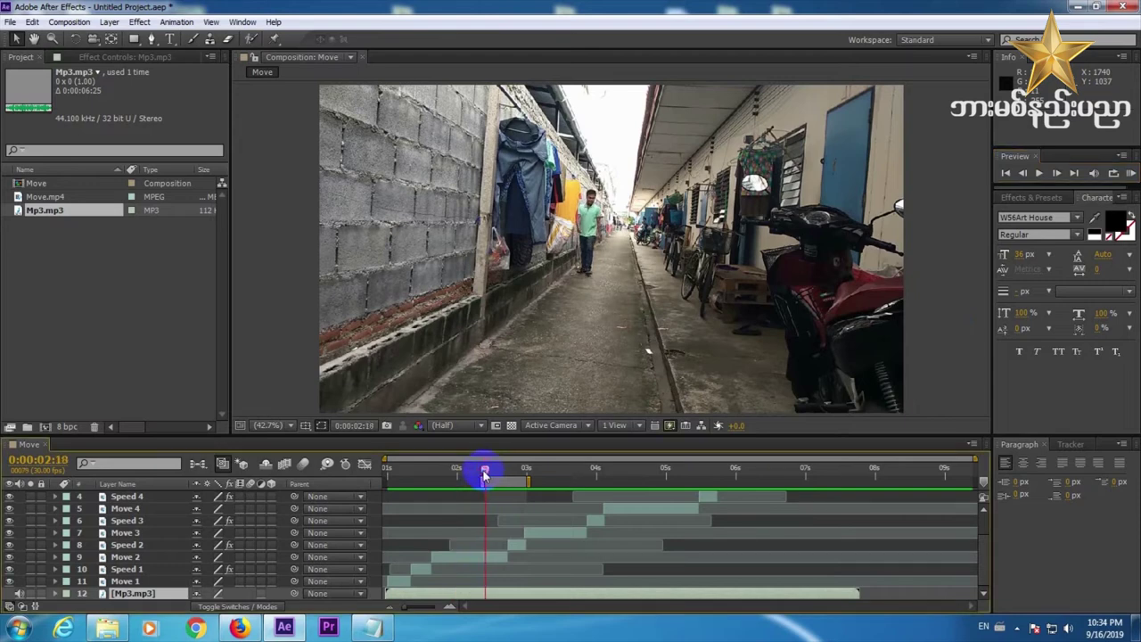
pyautogui.hotkey('ctrl', 'shift', 'd')
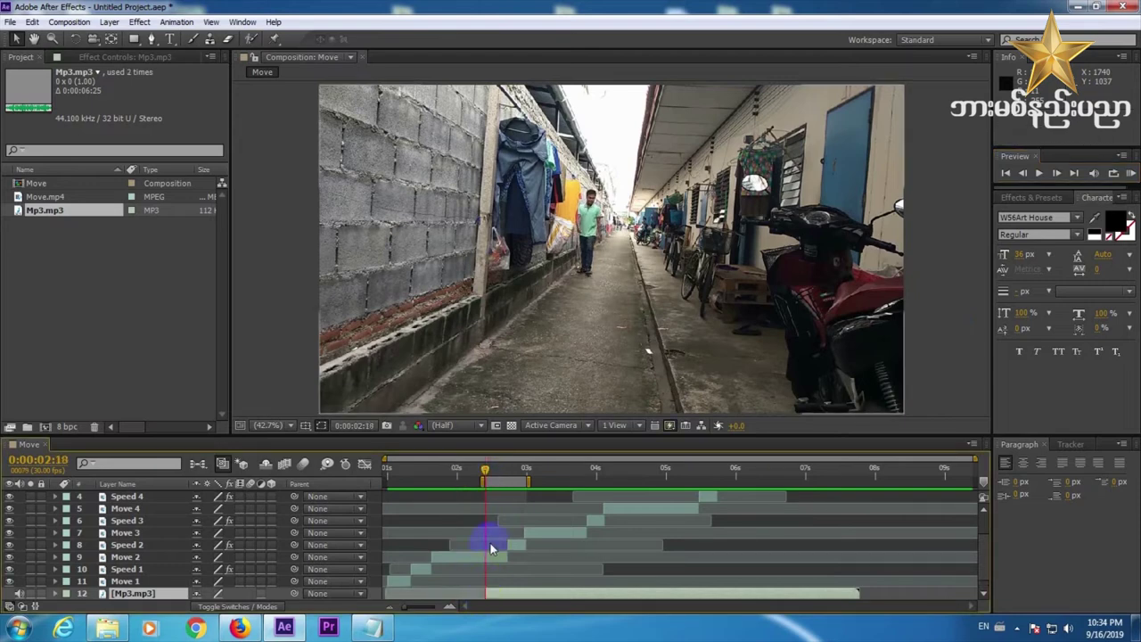
pyautogui.moveTo(495, 473); pyautogui.dragTo(530, 478)
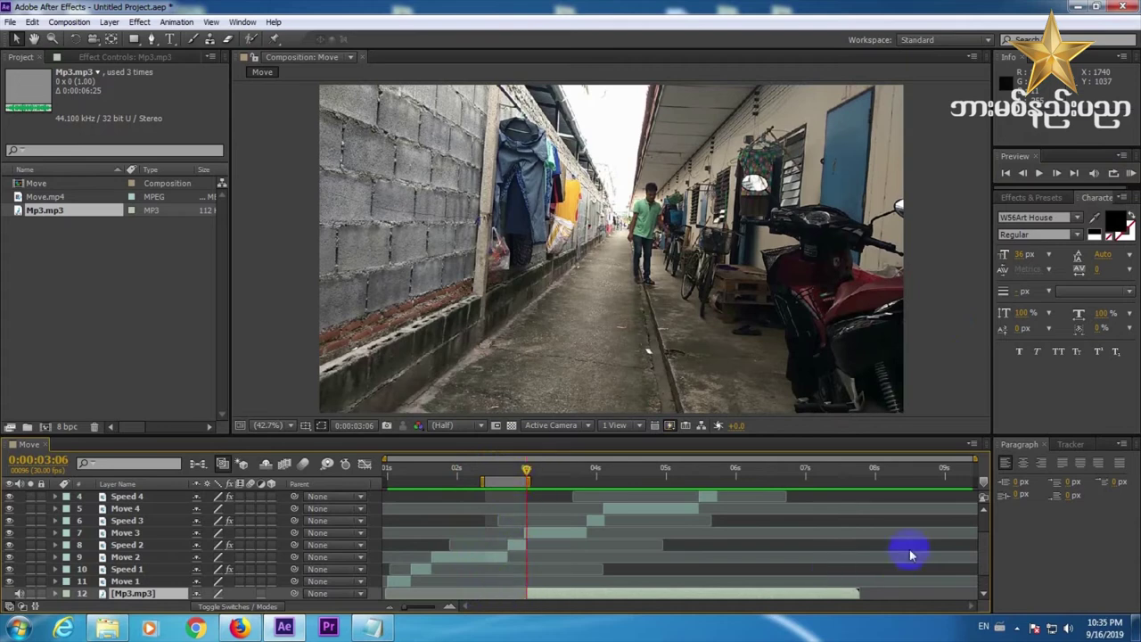
pyautogui.moveTo(981, 541); pyautogui.dragTo(981, 556)
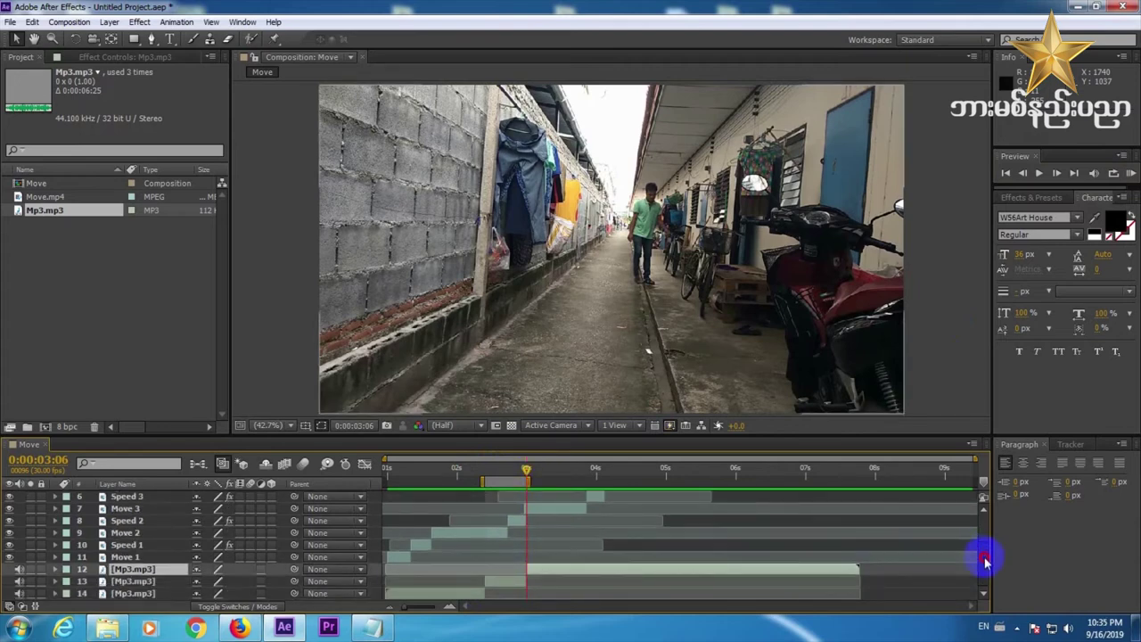
pyautogui.click(627, 575)
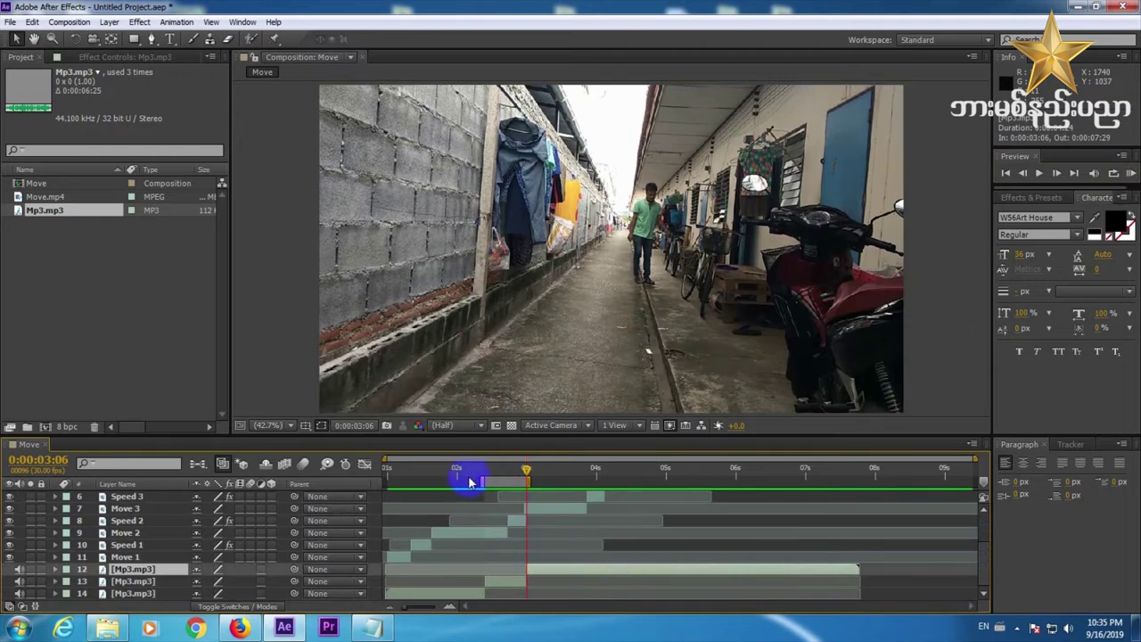
pyautogui.moveTo(481, 481); pyautogui.dragTo(386, 482)
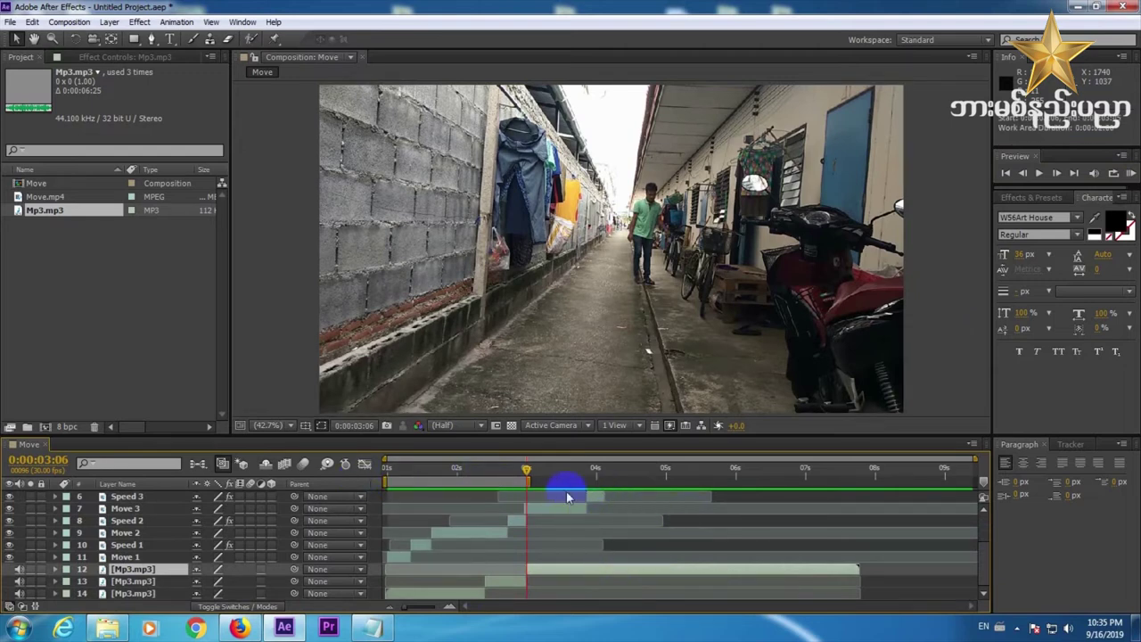
pyautogui.moveTo(527, 480); pyautogui.dragTo(981, 491)
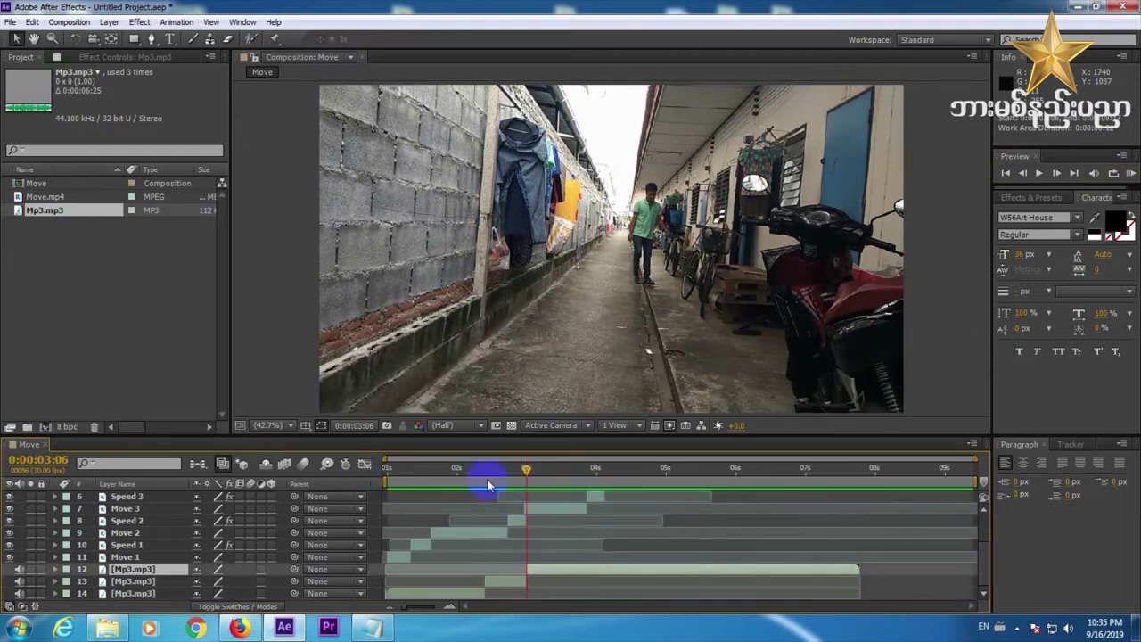
# - Duplicate the short Mp3.mp3 segment between the two cuts, start the copy at 0:00:01:15 under Speed 1, and preview the sync
pyautogui.click(425, 484)
pyautogui.click(422, 545)
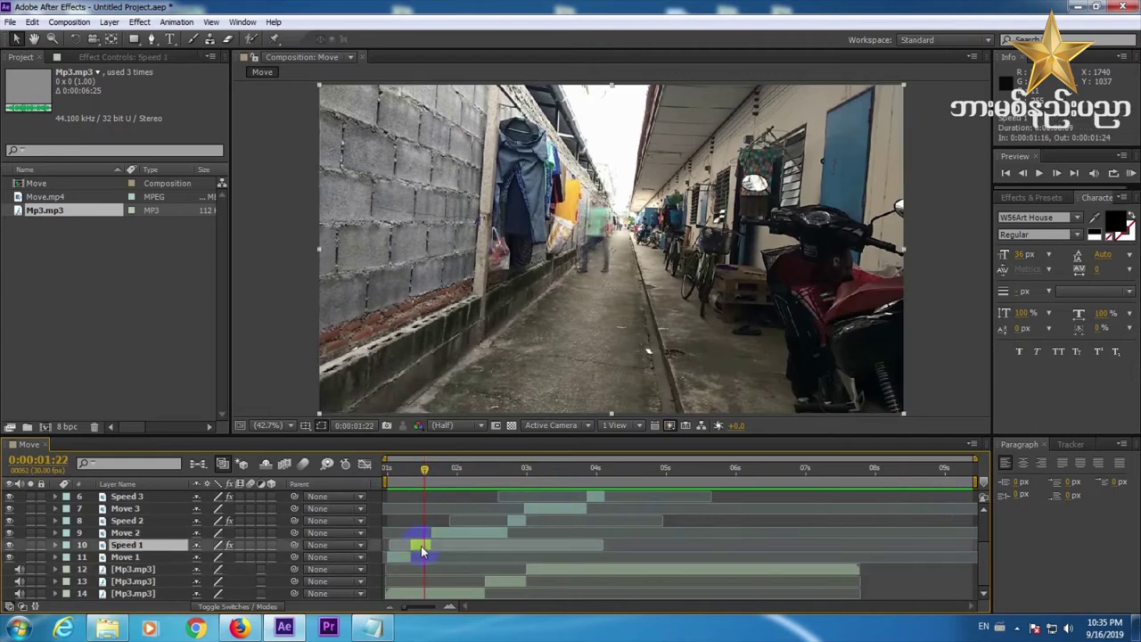
pyautogui.click(517, 580)
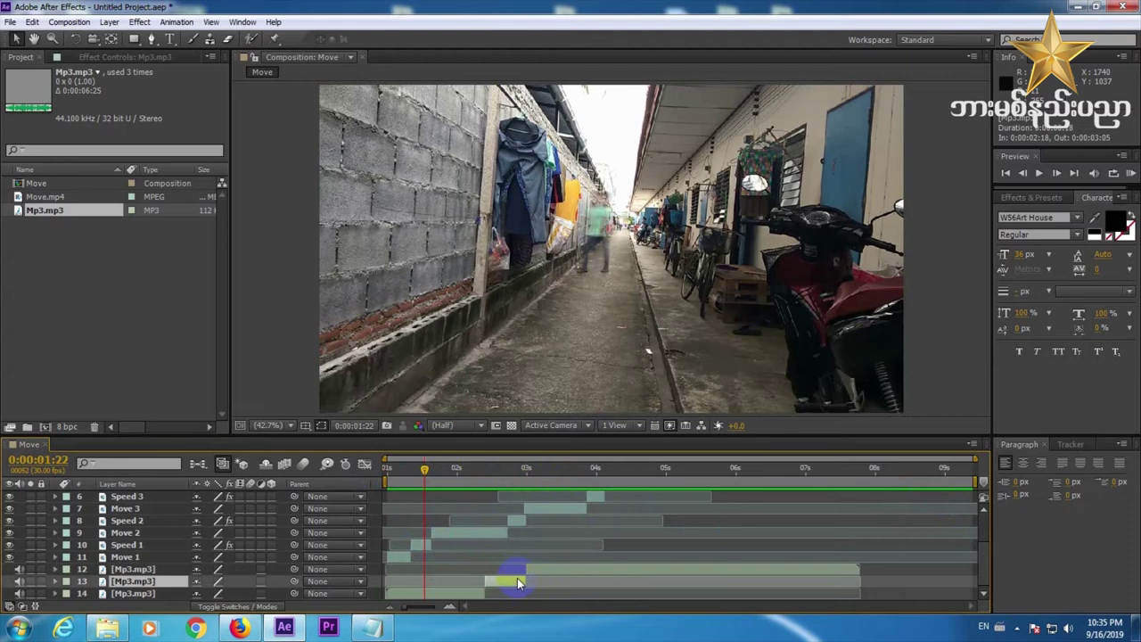
pyautogui.hotkey('ctrl', 'd')
pyautogui.moveTo(514, 580); pyautogui.dragTo(435, 578)
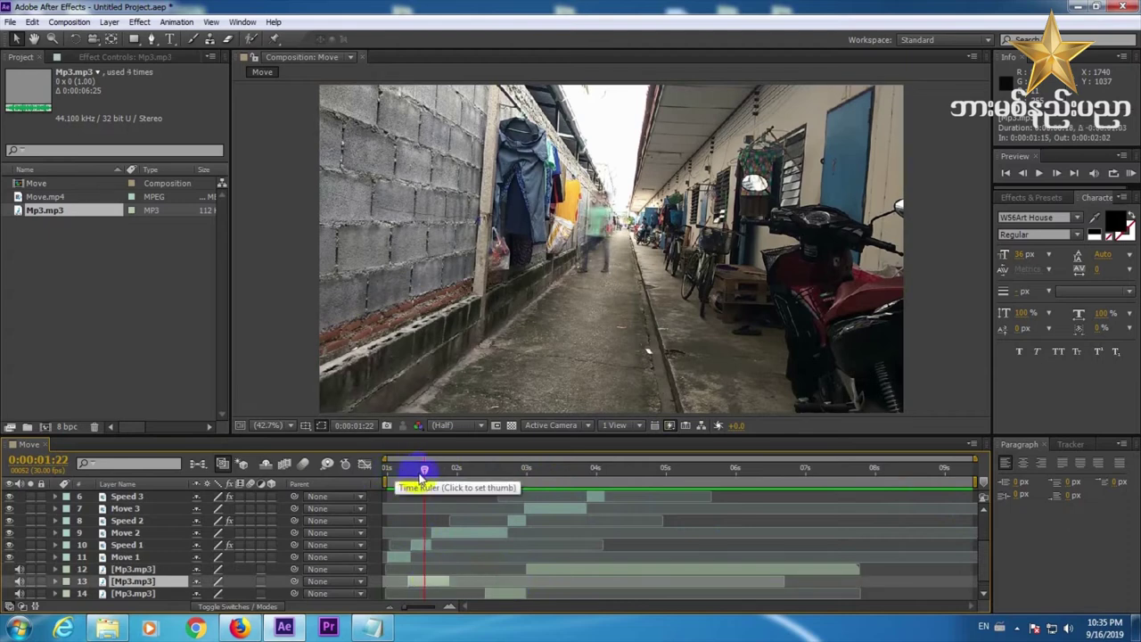
pyautogui.moveTo(426, 469)
pyautogui.mouseDown()
pyautogui.moveTo(395, 470)
pyautogui.moveTo(413, 477)
pyautogui.mouseUp()
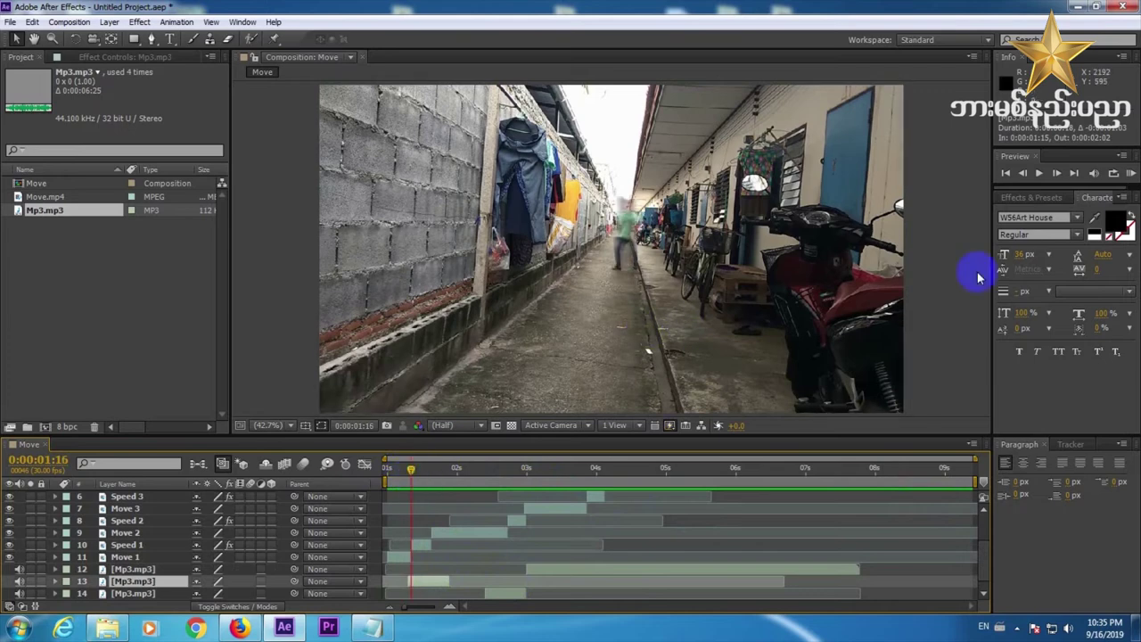
pyautogui.click(1131, 173)
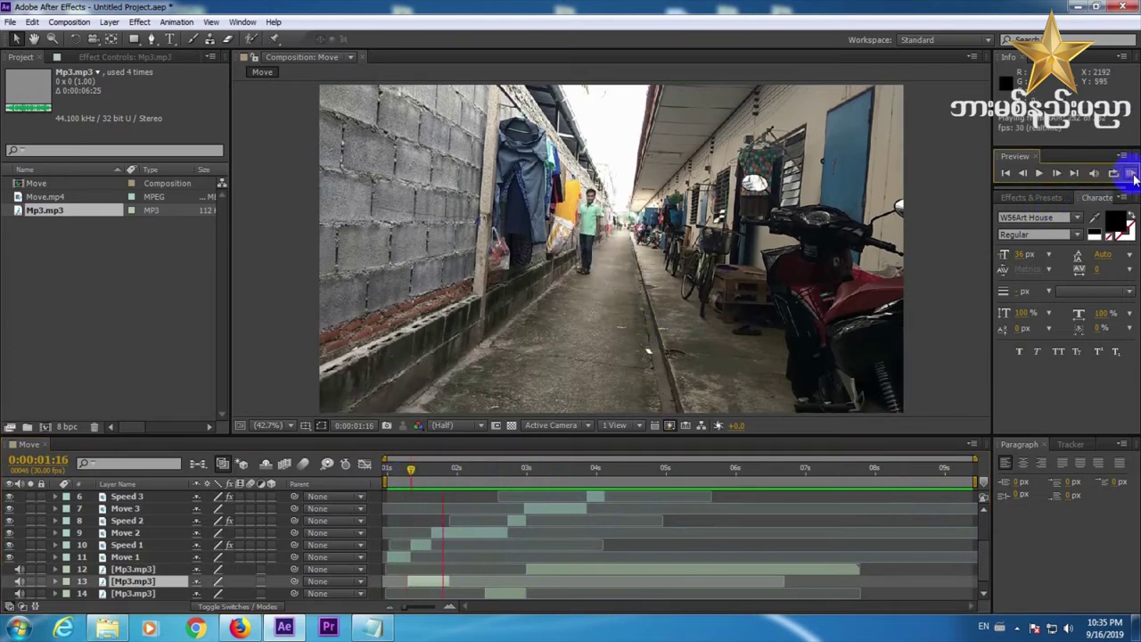
pyautogui.click(1130, 175)
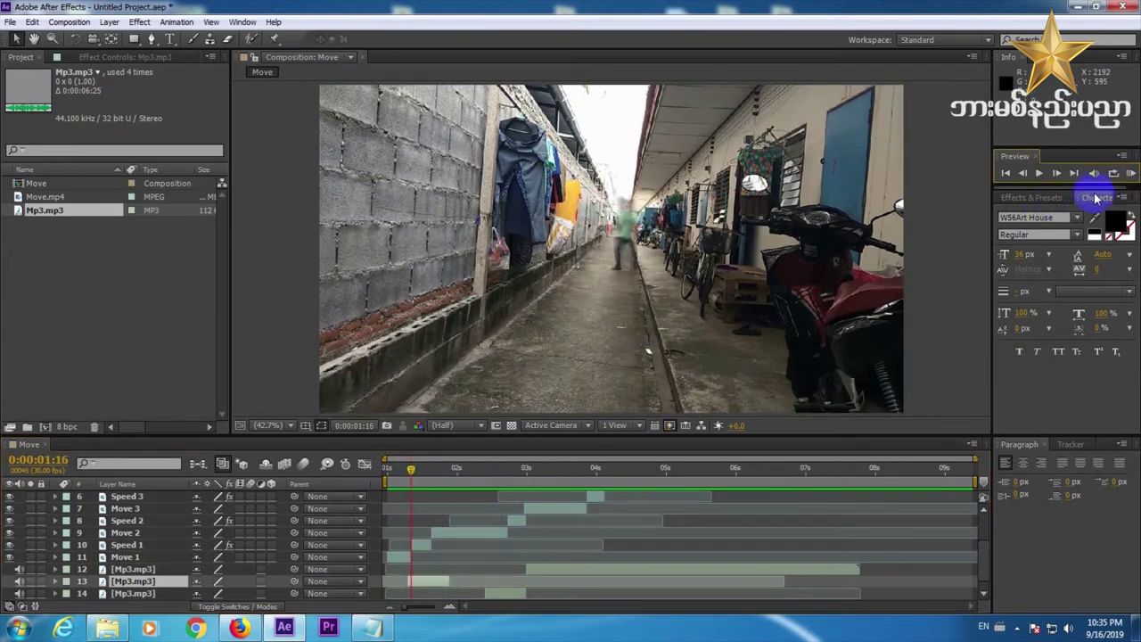
# - Compare the short Mp3.mp3 segments' positions with the Speed 1 and Speed 2 clips
pyautogui.moveTo(410, 466); pyautogui.dragTo(417, 565)
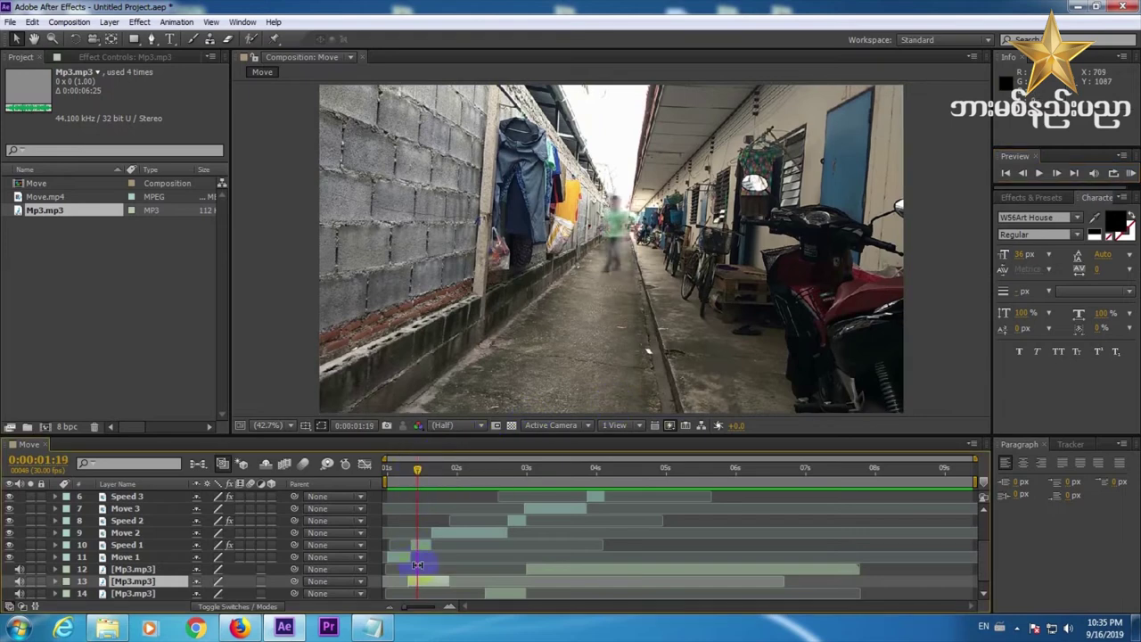
pyautogui.click(432, 584)
pyautogui.moveTo(473, 465); pyautogui.dragTo(517, 480)
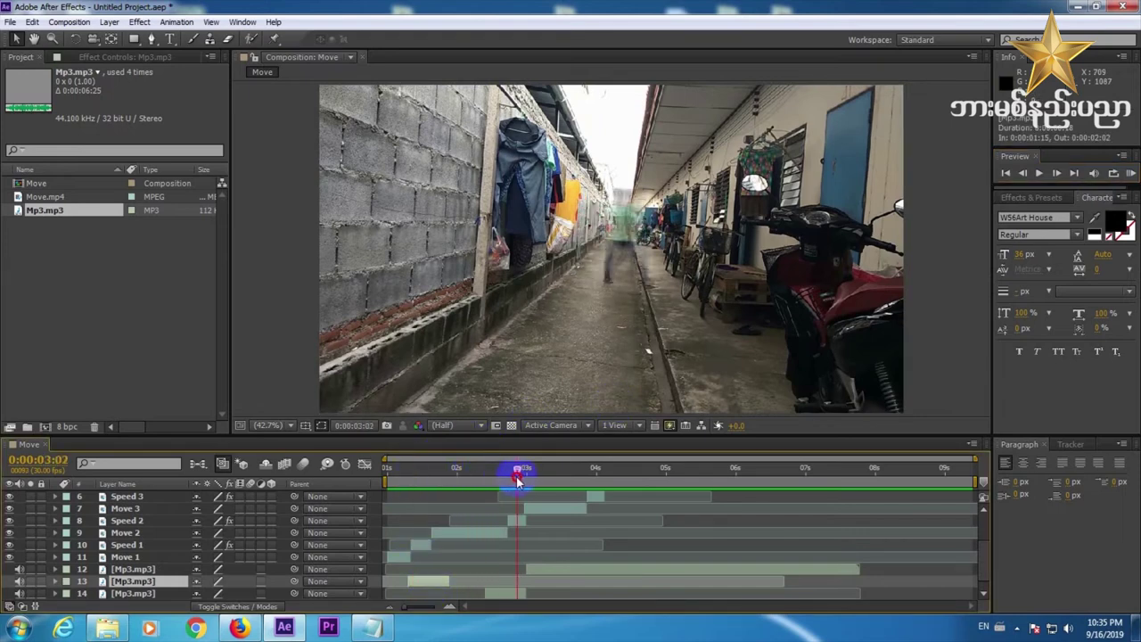
pyautogui.click(512, 596)
# - Duplicate the short Mp3.mp3 segment under Speed 1 and start the copy at 0:00:03:27, beneath the Speed 3 clip
pyautogui.moveTo(522, 474); pyautogui.dragTo(591, 479)
pyautogui.click(775, 500)
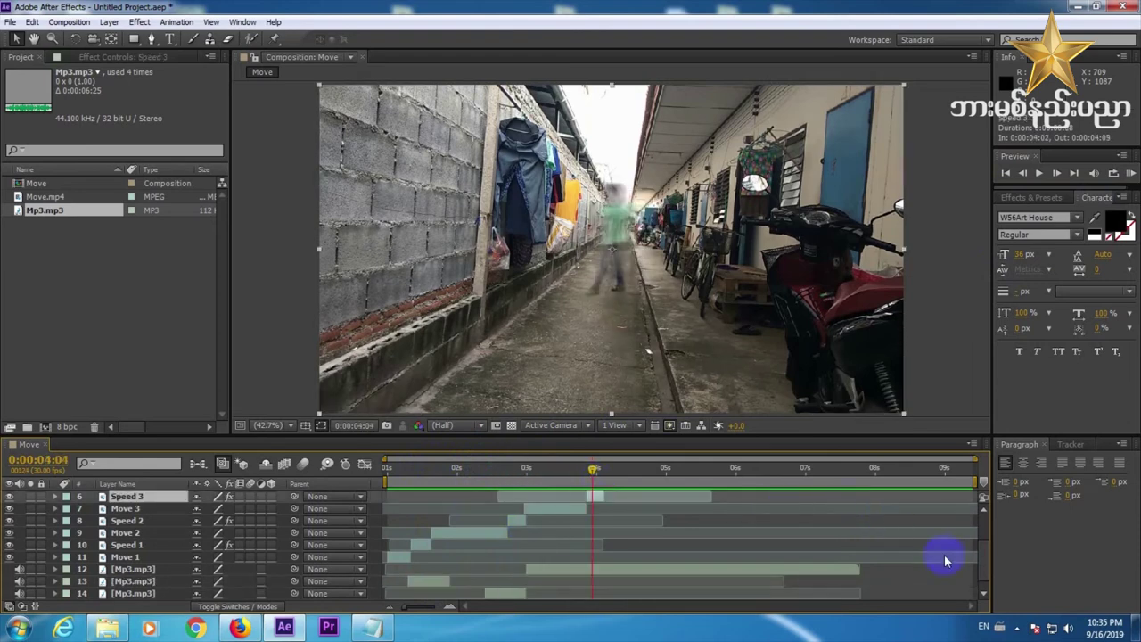
pyautogui.moveTo(981, 568); pyautogui.dragTo(981, 565)
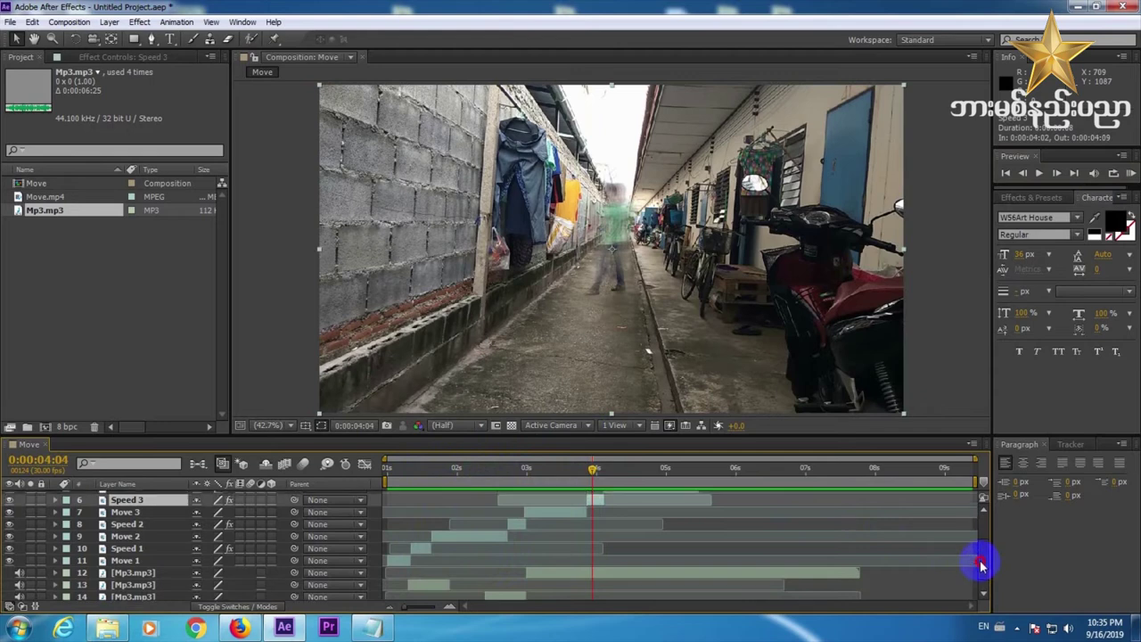
pyautogui.click(431, 586)
pyautogui.moveTo(422, 589); pyautogui.dragTo(593, 584)
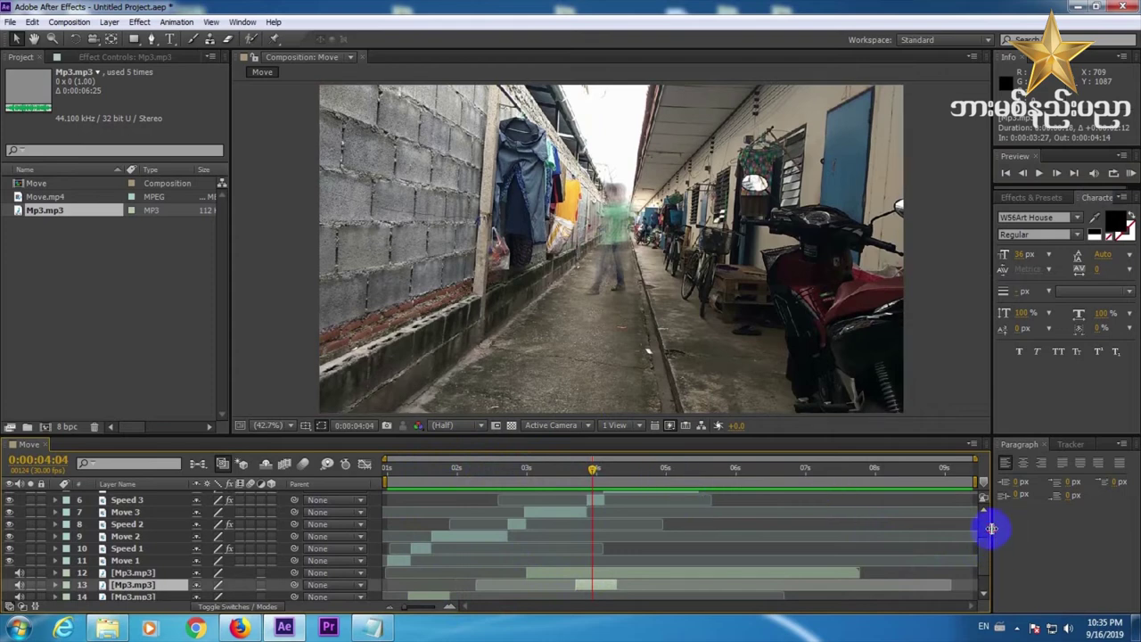
# - Duplicate the Speed 3 sound segment and start the copy at 0:00:05:19, beneath the Speed 4 clip around 0:00:05:24
pyautogui.scroll(2, 988, 571)
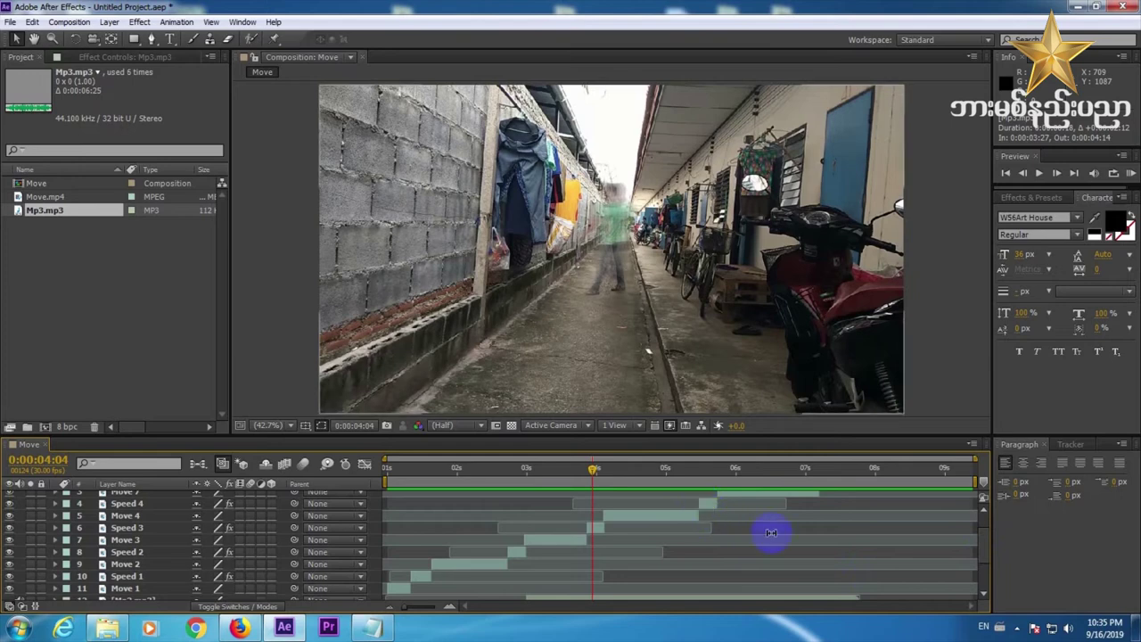
pyautogui.scroll(-3, 981, 551)
pyautogui.moveTo(584, 554); pyautogui.dragTo(682, 567)
pyautogui.scroll(2, 988, 571)
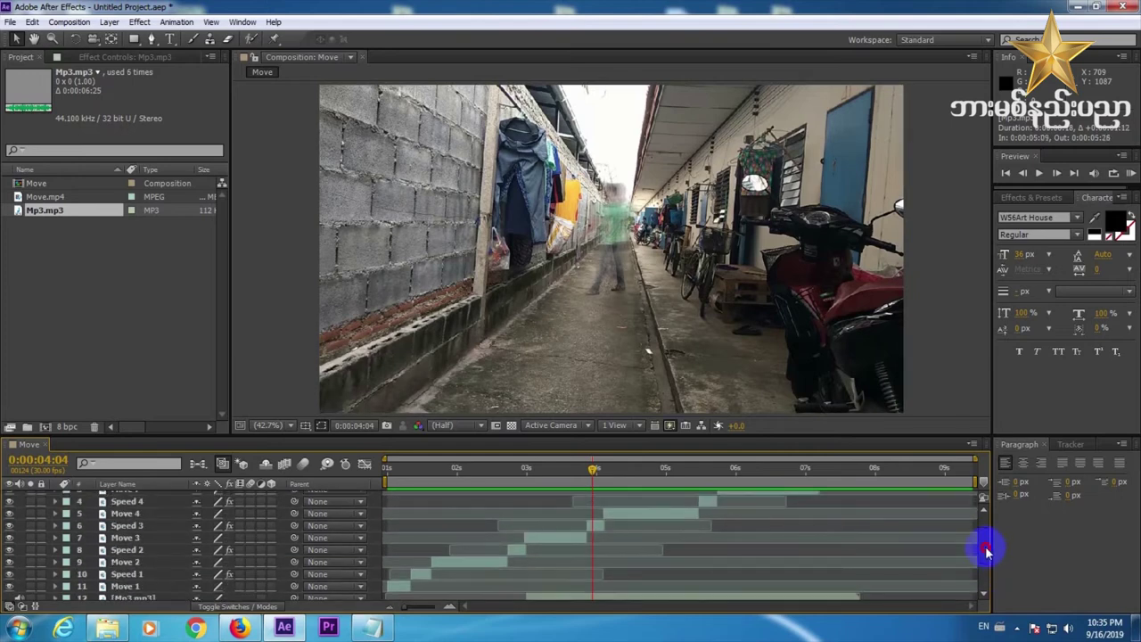
pyautogui.click(708, 478)
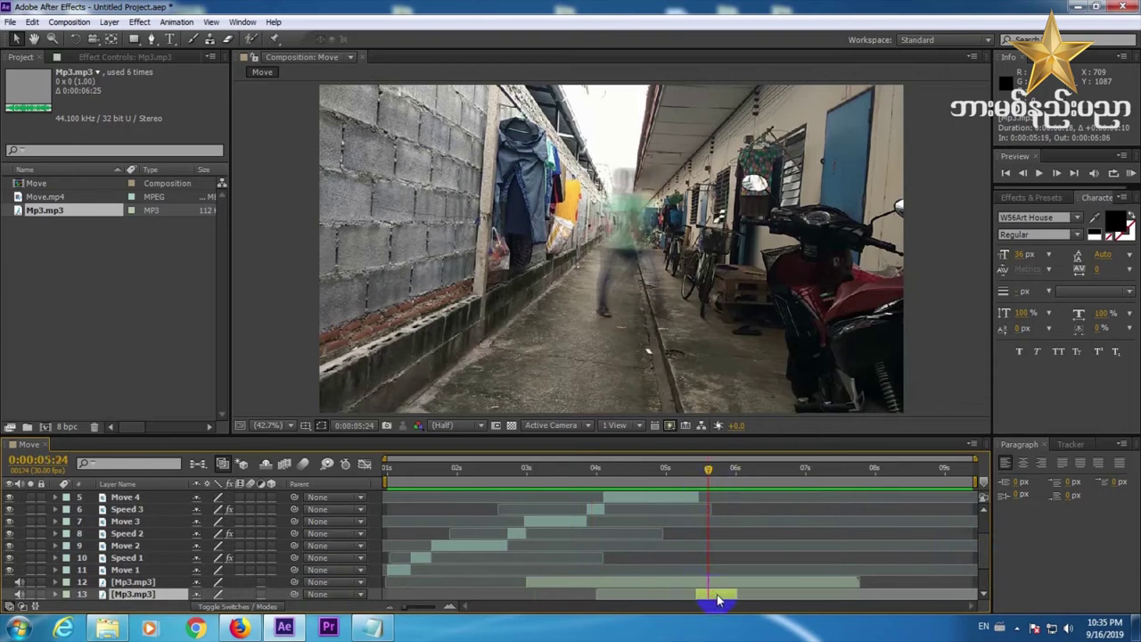
# - Duplicate the Speed 4 sound segment and start the copy at 0:00:07:08, beneath the Speed 5 clip around 0:00:07:16
pyautogui.scroll(3, 987, 526)
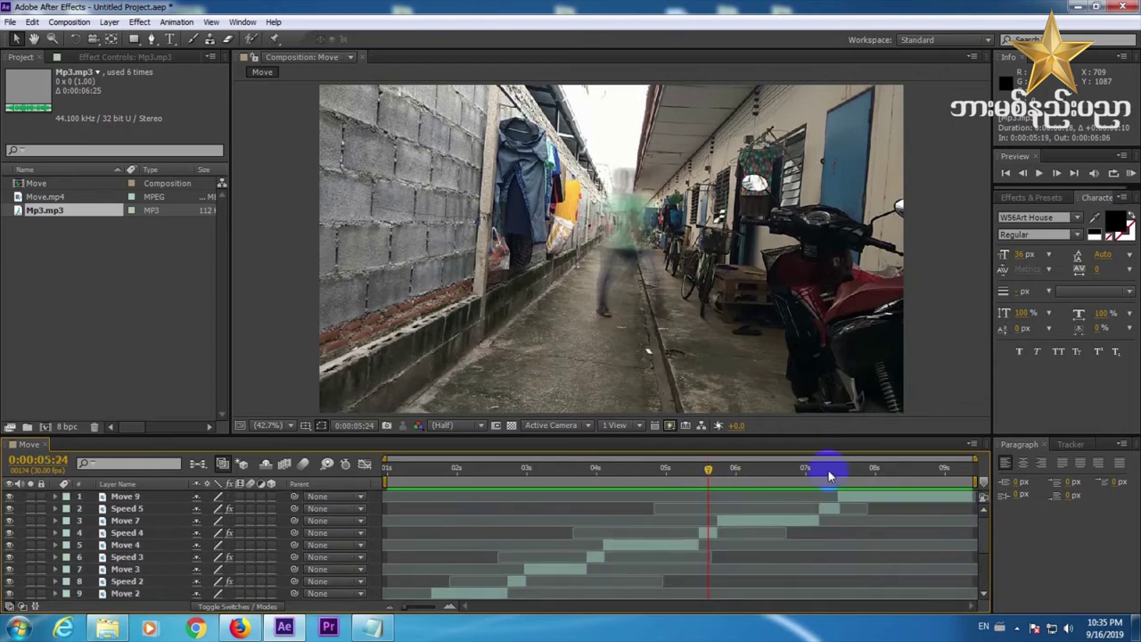
pyautogui.click(831, 470)
pyautogui.click(828, 508)
pyautogui.scroll(-3, 981, 538)
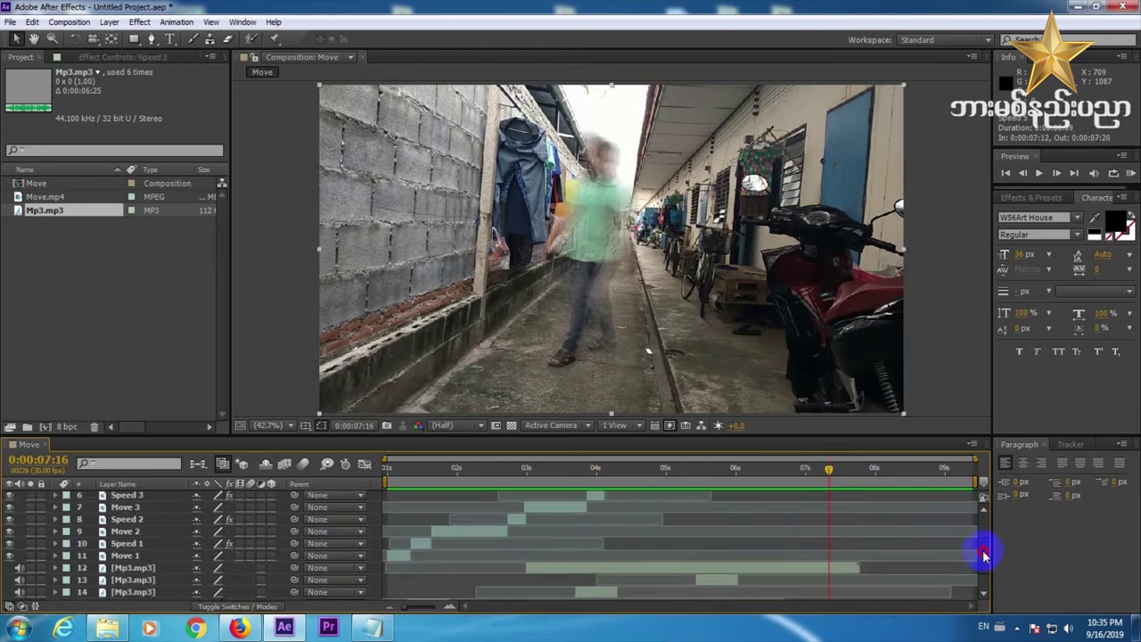
pyautogui.click(724, 581)
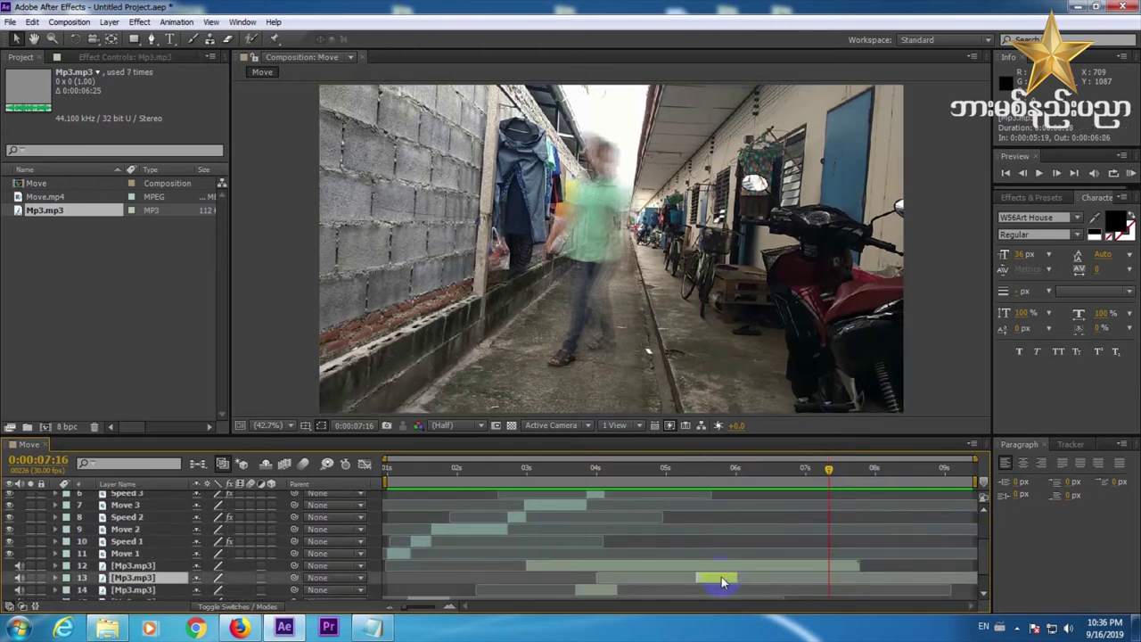
pyautogui.moveTo(720, 581); pyautogui.dragTo(825, 584)
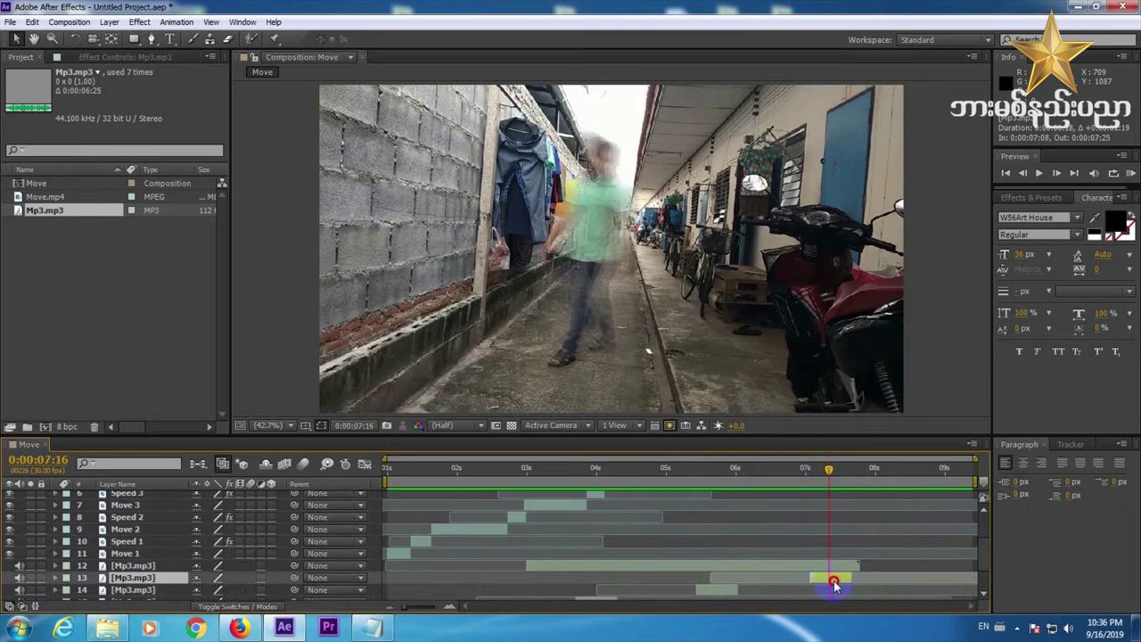
# - Preview the composition from 0:00:01:06 to check the sound segments against the Speed clips
pyautogui.click(389, 468)
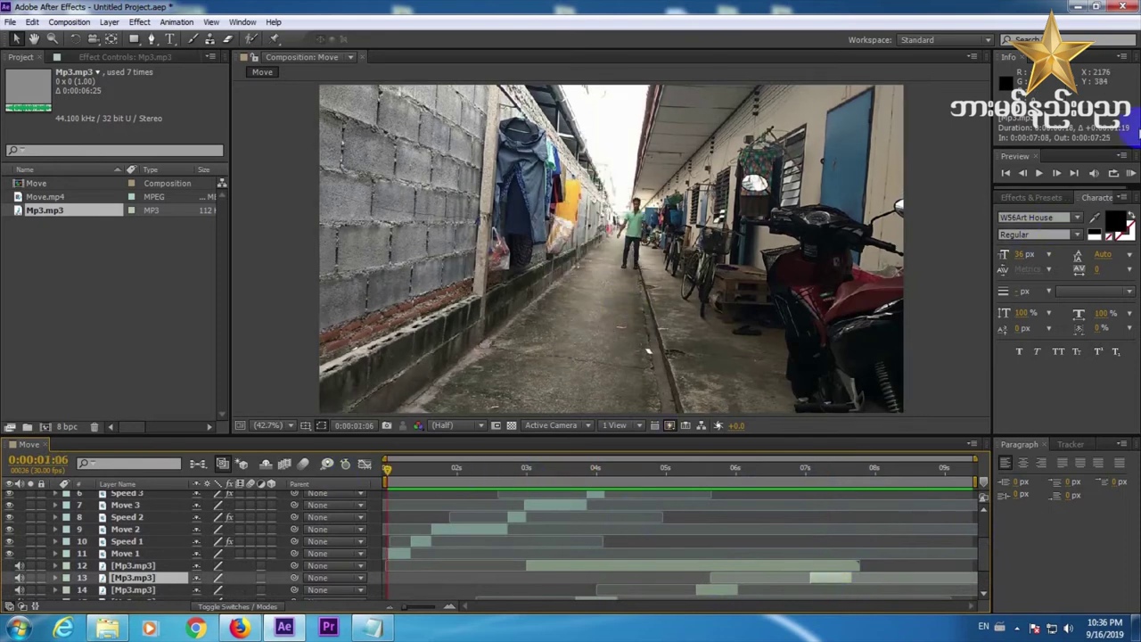
pyautogui.click(1130, 175)
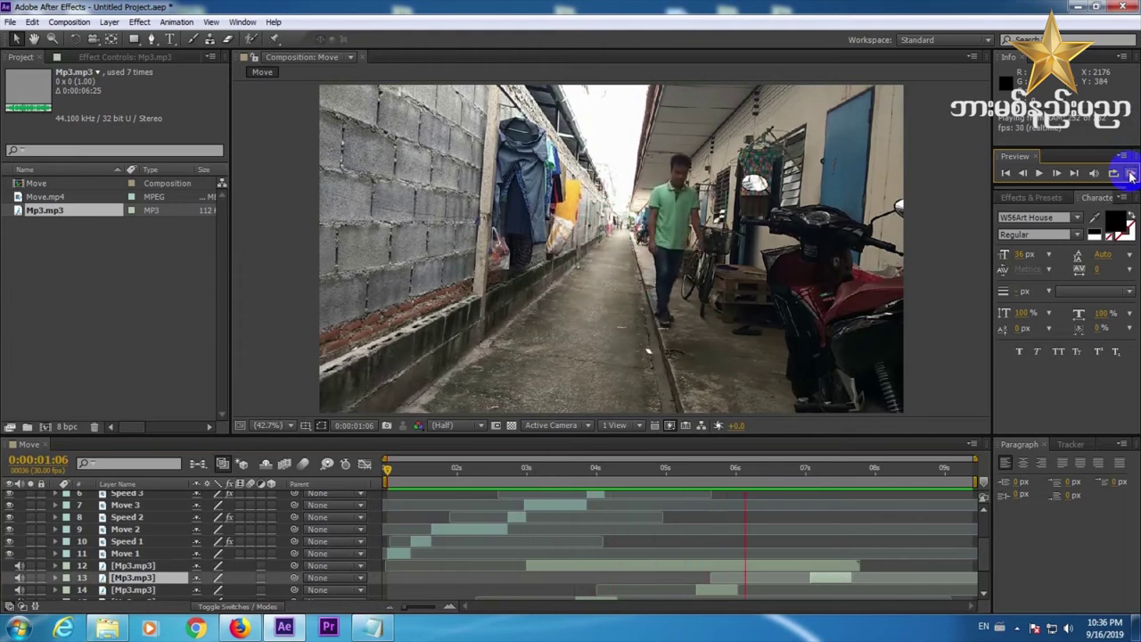
pyautogui.click(923, 461)
# - Delete the long Mp3.mp3 layer running from 0:00:03:06 to 0:00:07:29 and start a preview without it
pyautogui.click(668, 567)
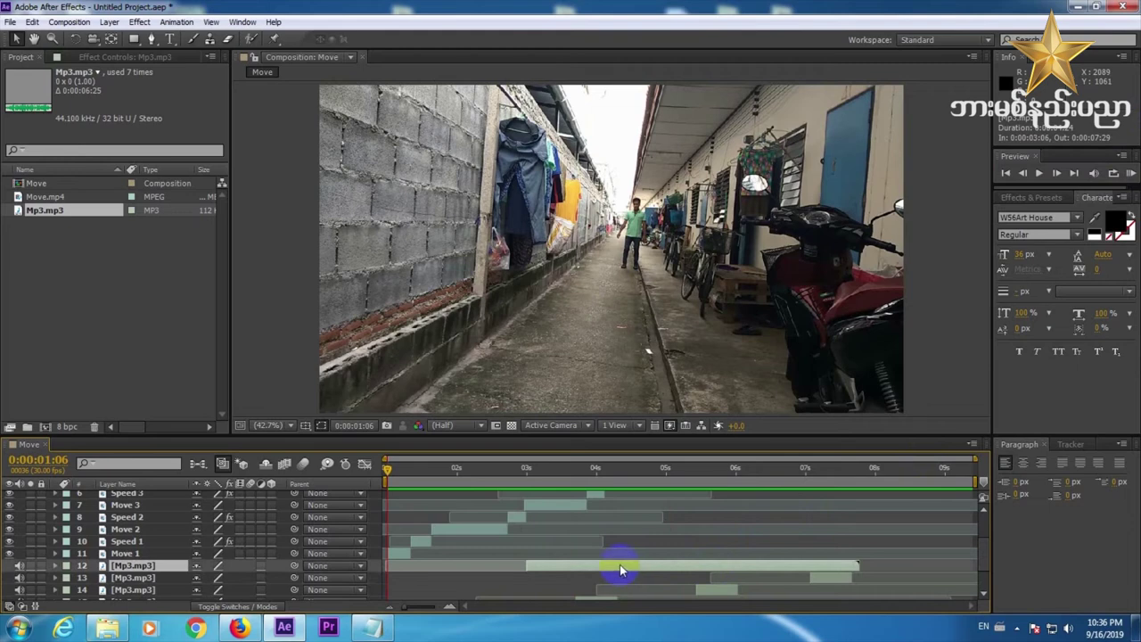
pyautogui.press('Delete')
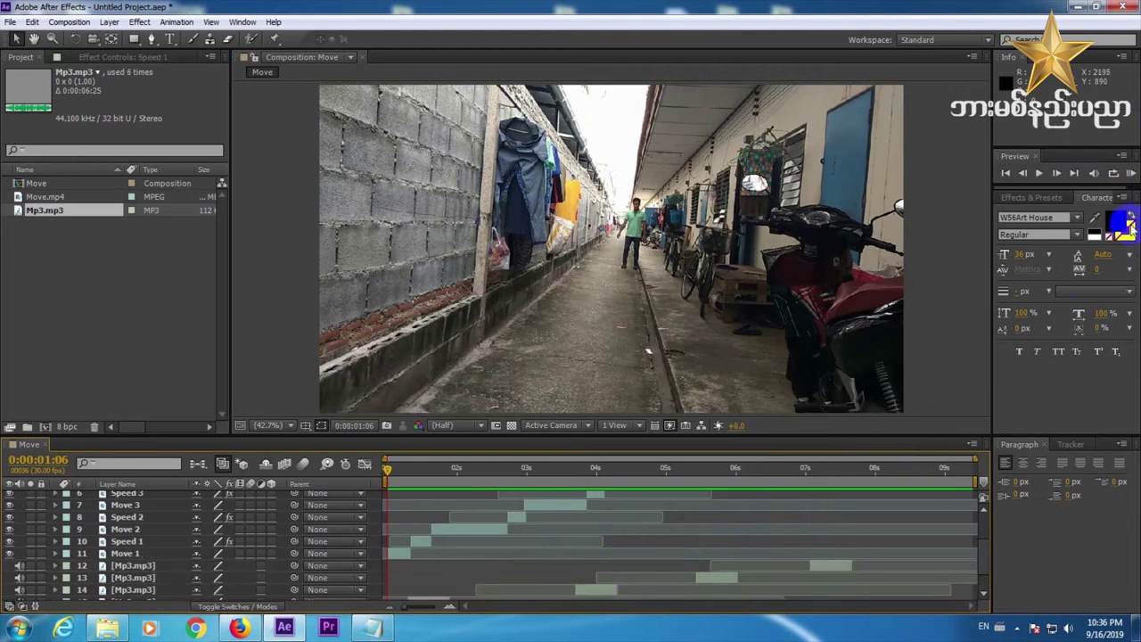
pyautogui.click(1131, 173)
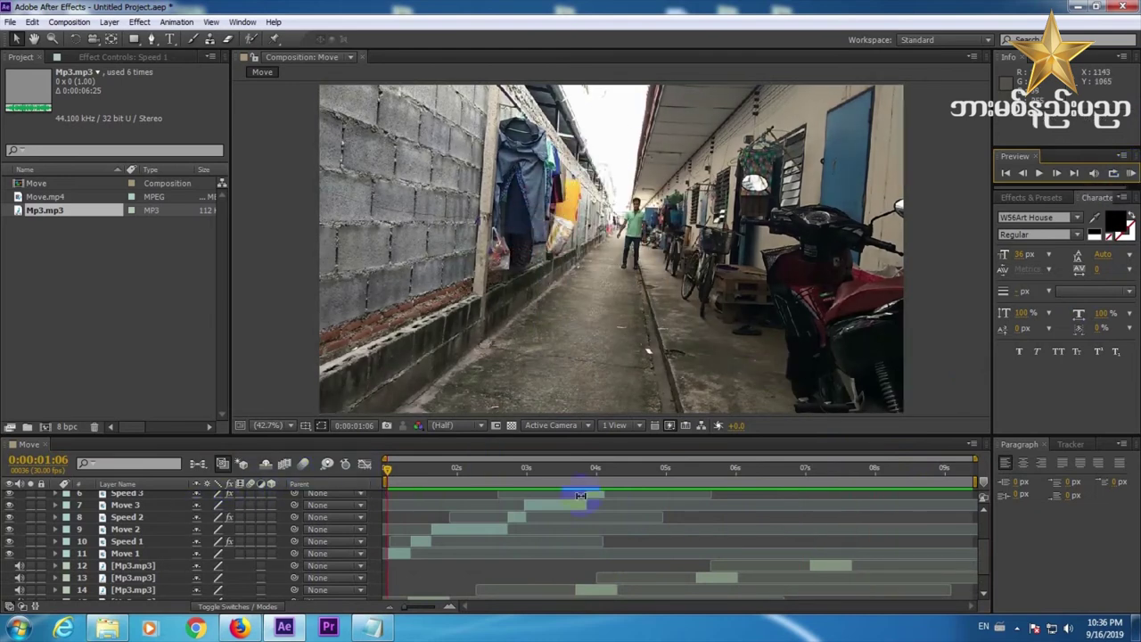
# - Preview the composition from 0:00:01:06 repeatedly to examine how the remaining short Mp3.mp3 segments match the Speed clips
pyautogui.scroll(-2, 981, 568)
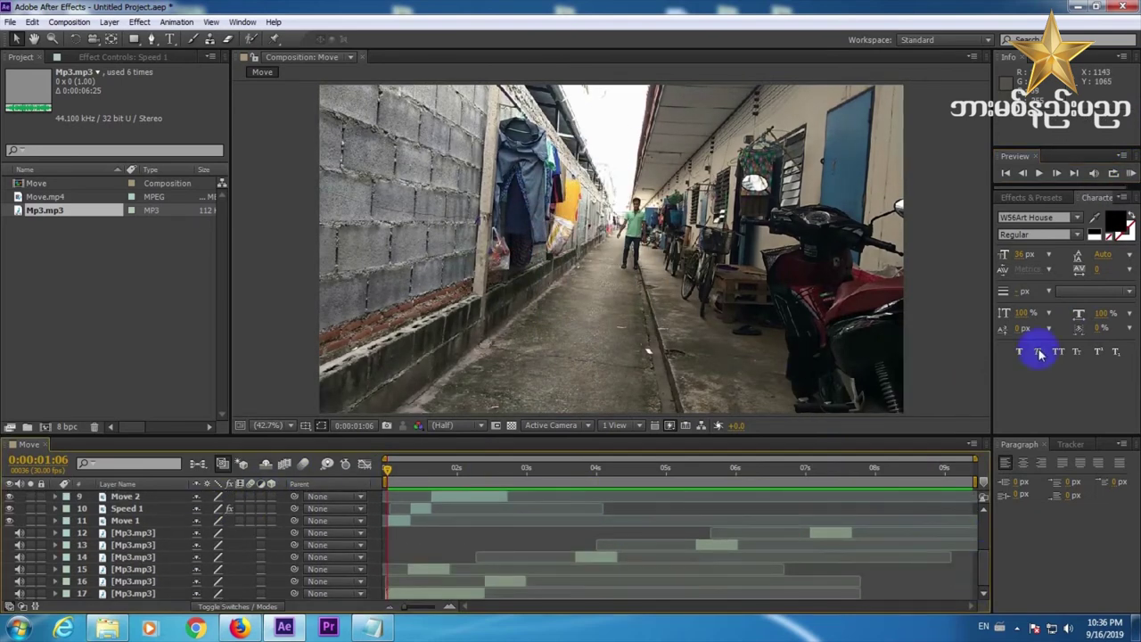
pyautogui.click(1134, 177)
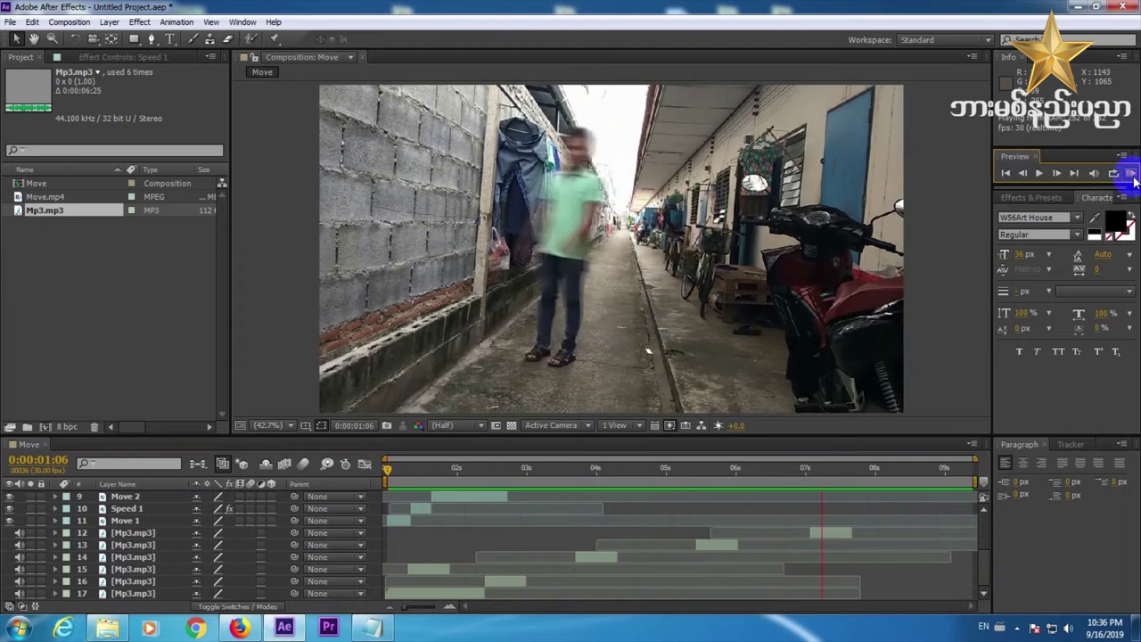
pyautogui.click(1132, 175)
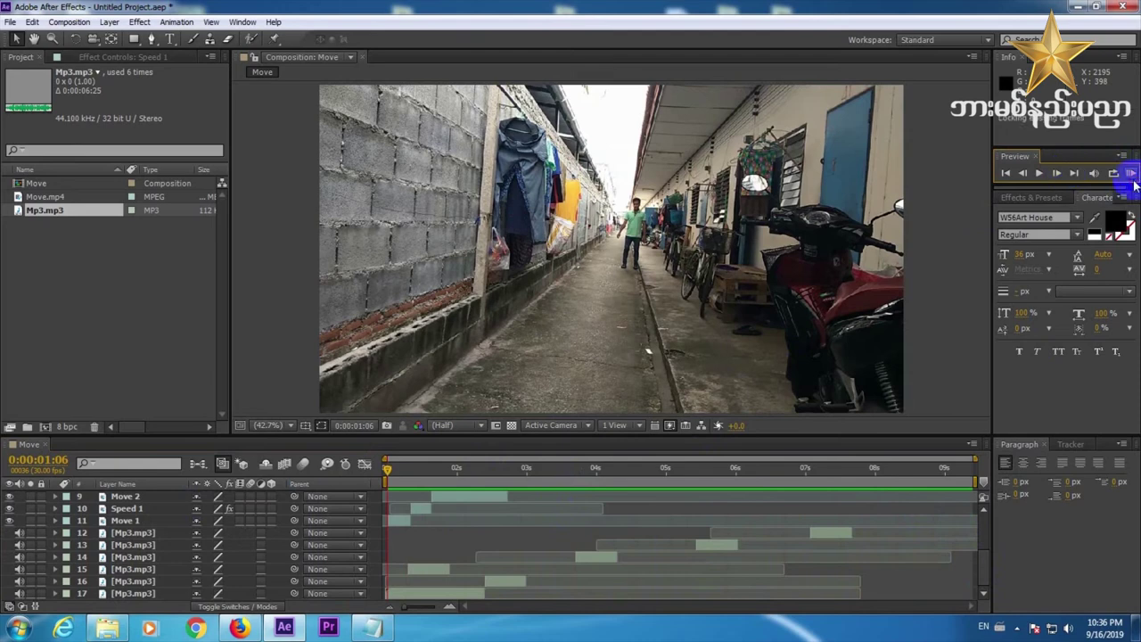
pyautogui.click(1132, 174)
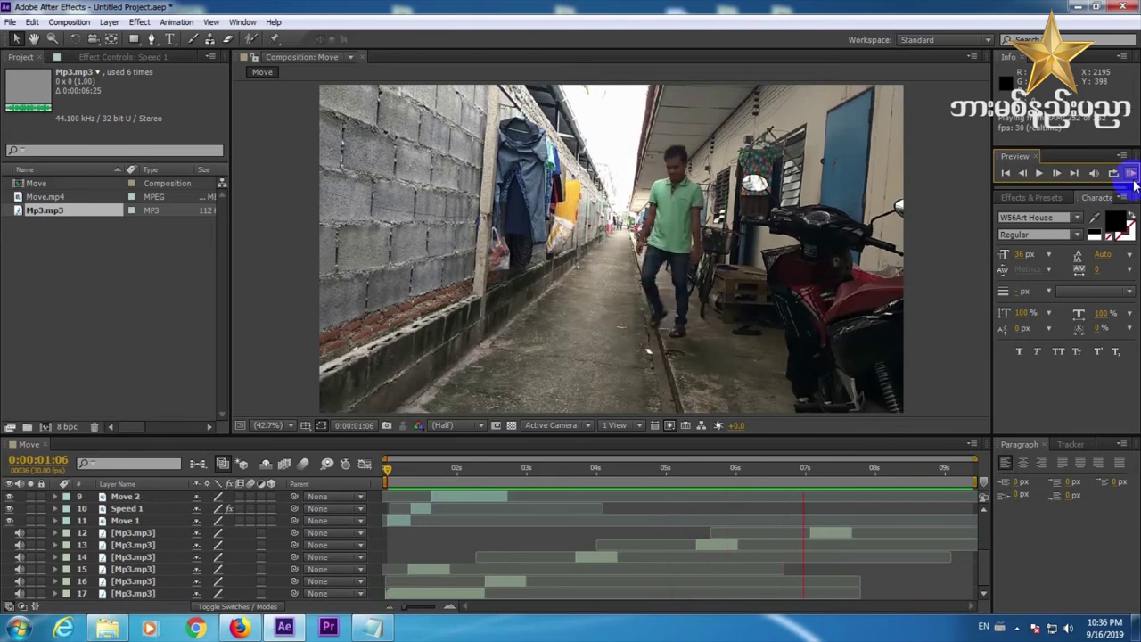
pyautogui.click(1132, 177)
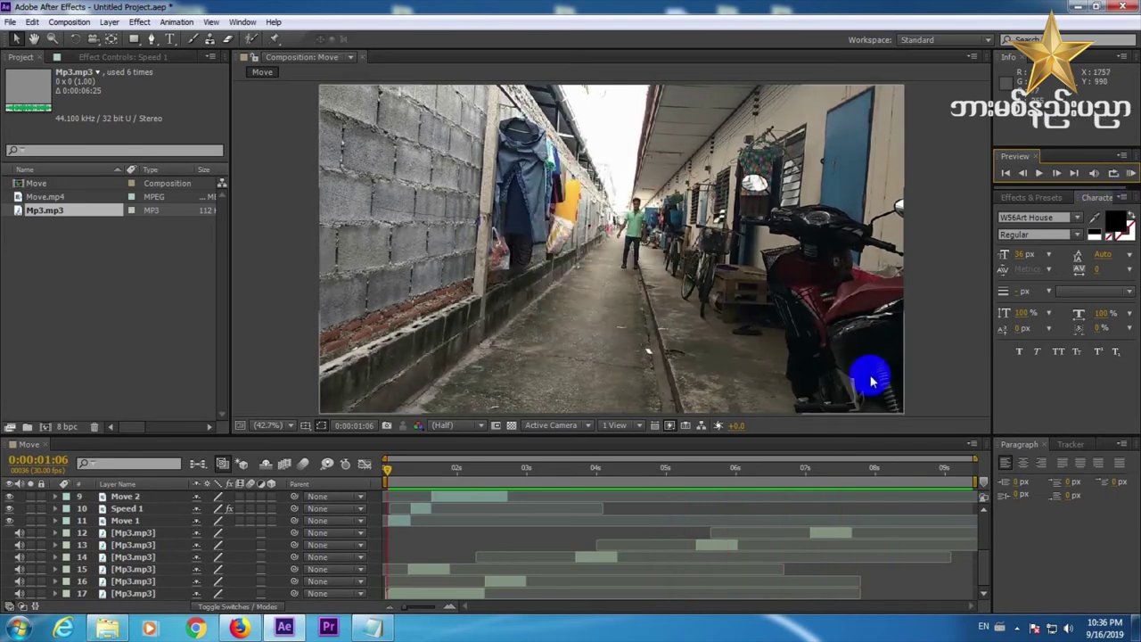
# - Extend the starts of the Speed 4 and Speed 3 sound segments back to 0:00:05:08 and 0:00:03:17, and preview the timing
pyautogui.click(696, 542)
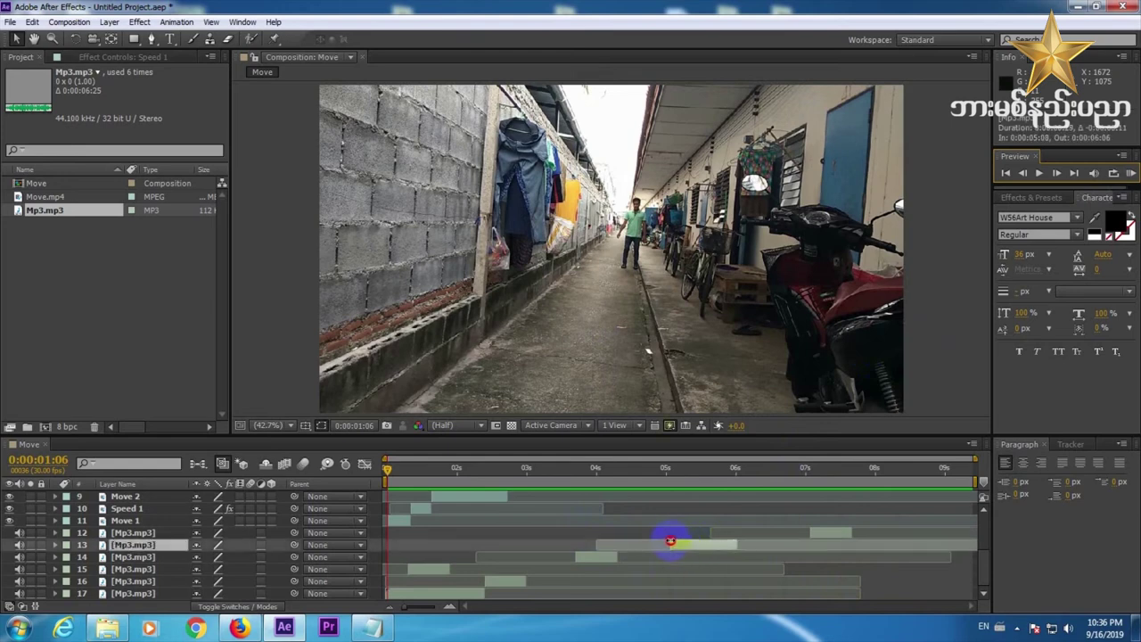
pyautogui.click(552, 556)
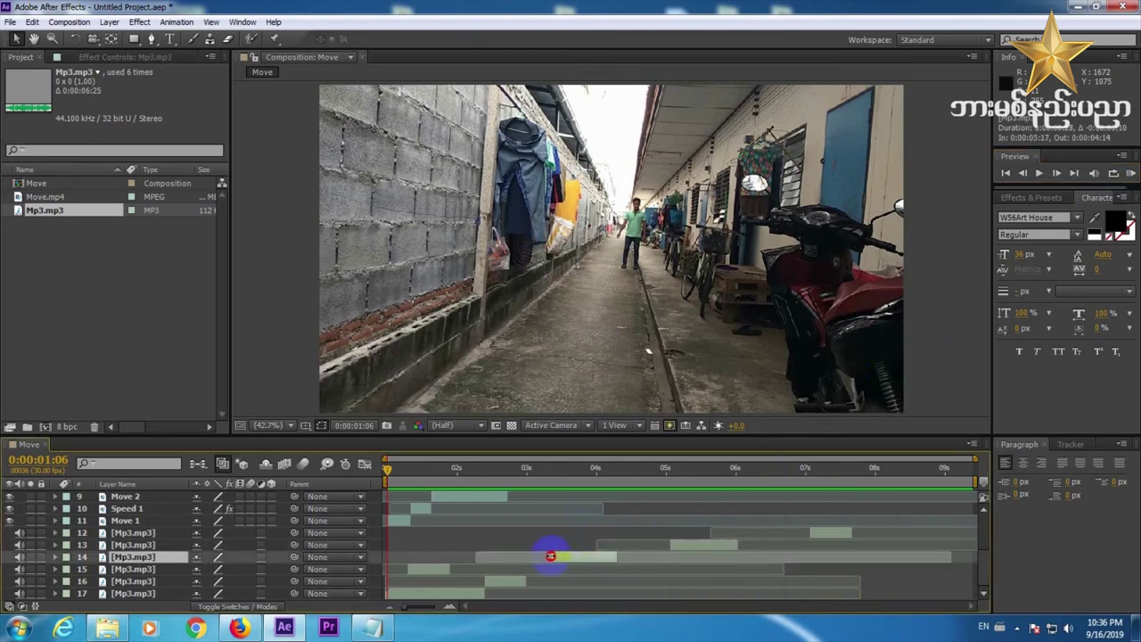
pyautogui.click(1128, 174)
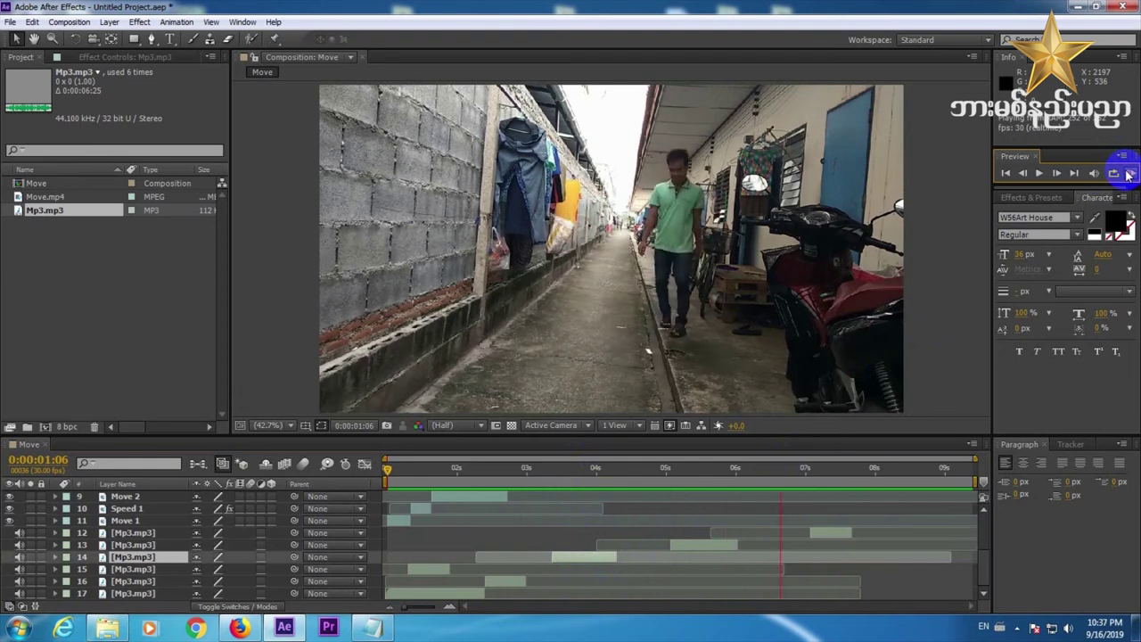
pyautogui.click(1128, 175)
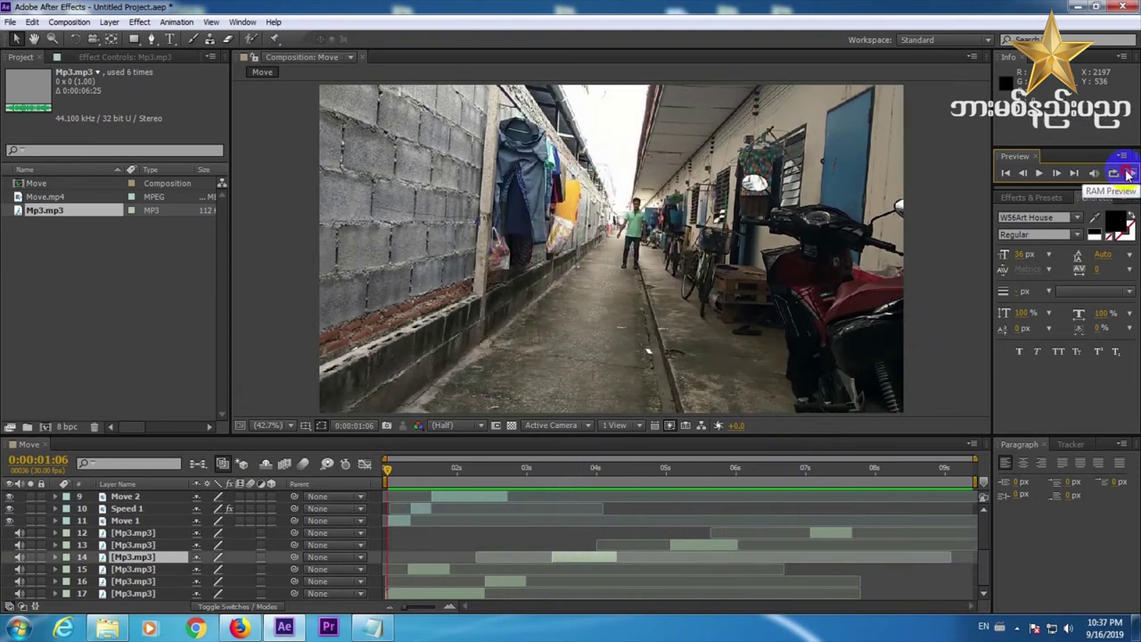
# - Try starting the Speed 3, Speed 4 and Speed 5 sound segments at 0:00:03:05, 0:00:04:15 and 0:00:06:07, and preview the longer sounds
pyautogui.moveTo(535, 469); pyautogui.dragTo(568, 469)
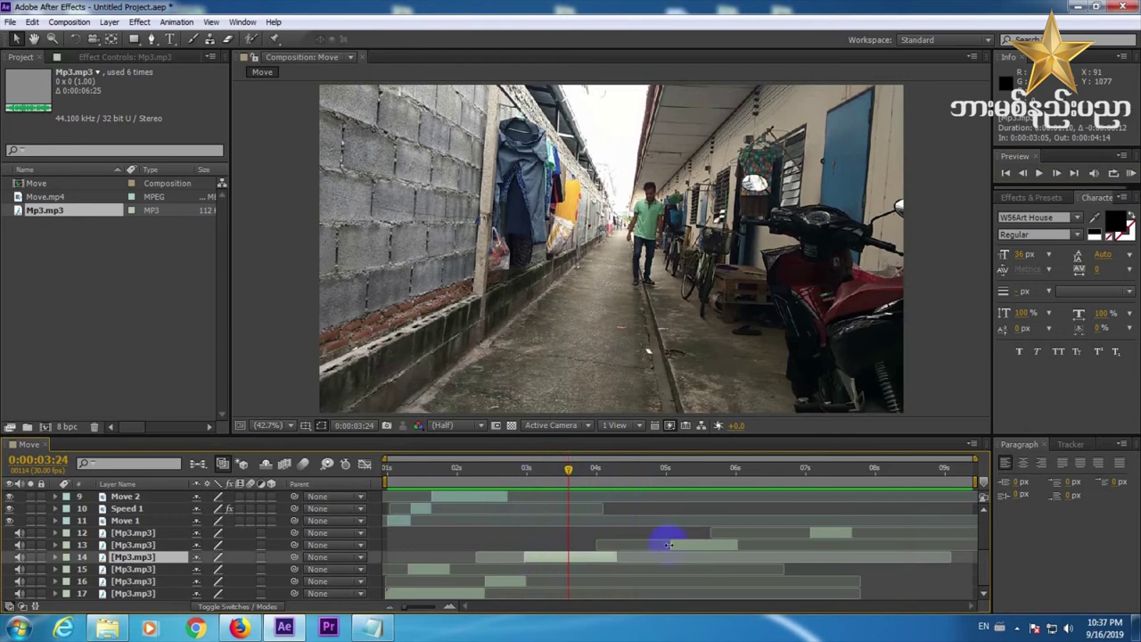
pyautogui.click(639, 549)
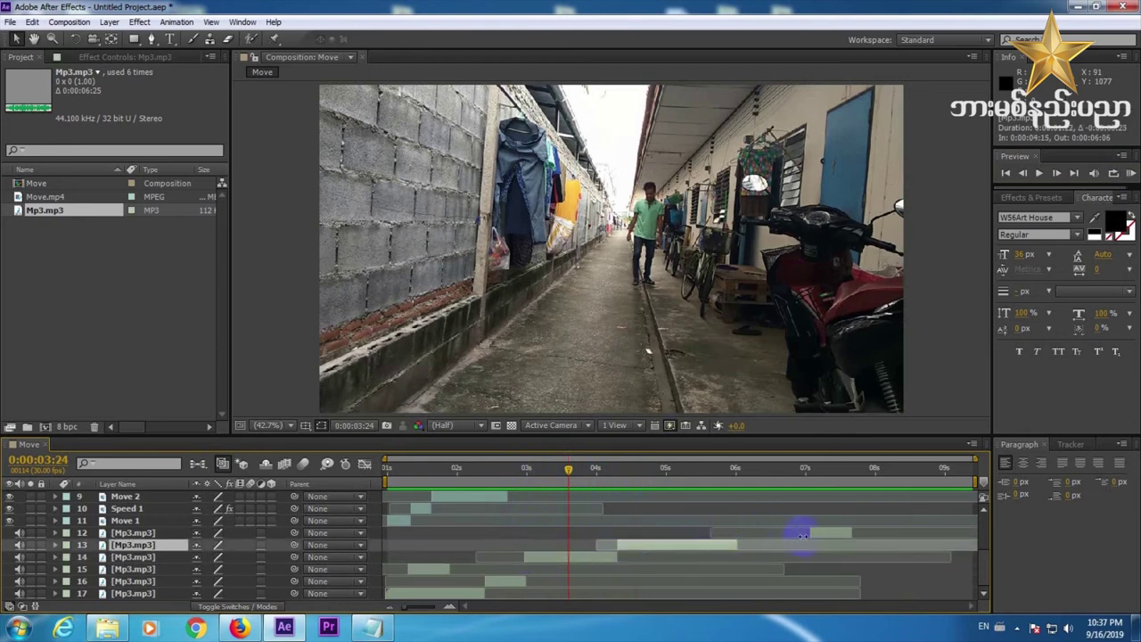
pyautogui.moveTo(807, 534); pyautogui.dragTo(740, 536)
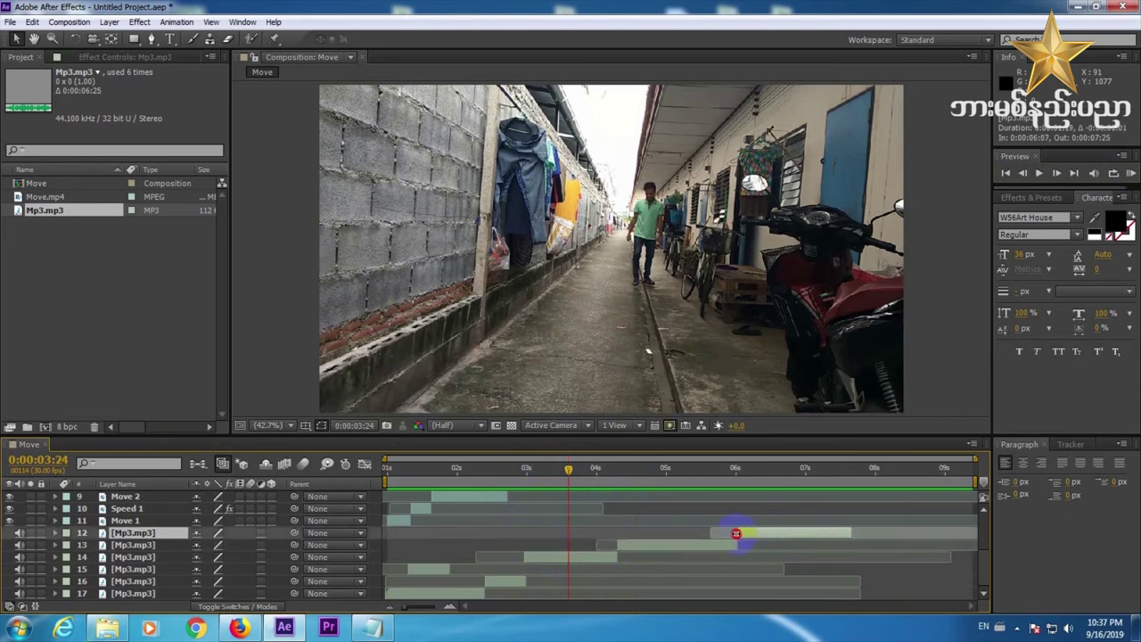
pyautogui.click(1131, 174)
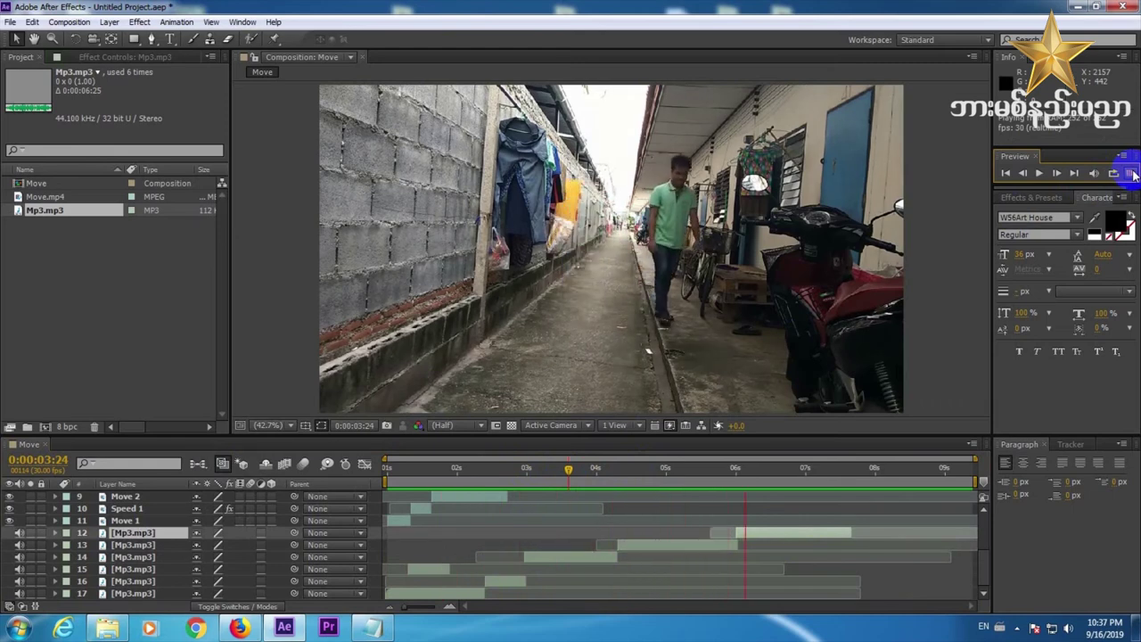
pyautogui.click(1130, 174)
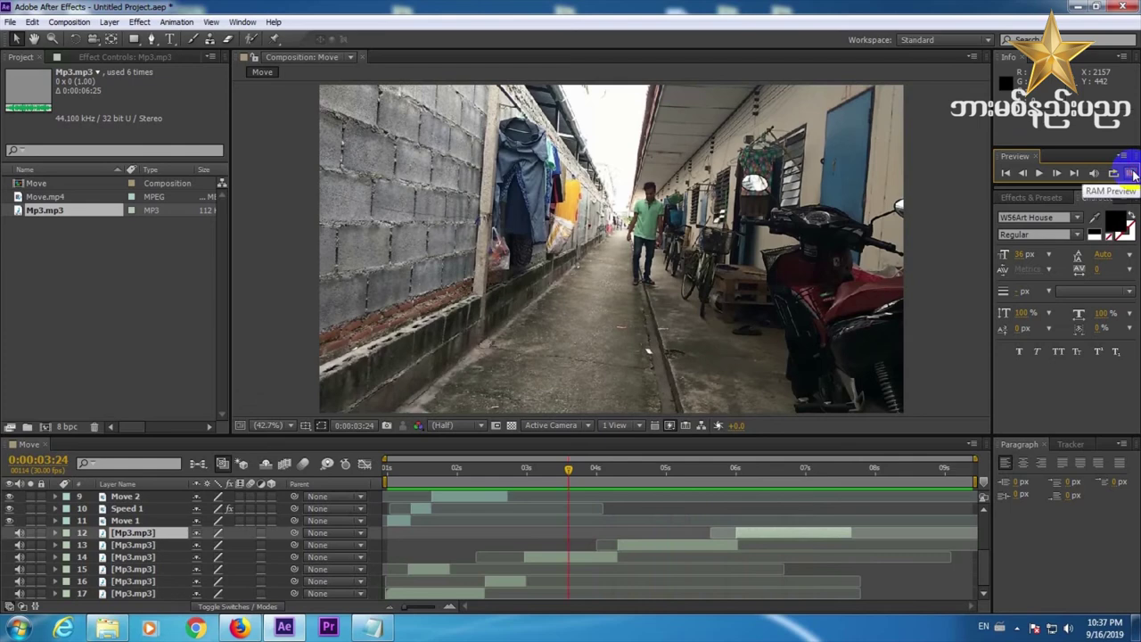
# - Undo the last start extensions of the Speed 3, Speed 4 and Speed 5 sound segments and preview the composition
pyautogui.hotkey('ctrl', 'Down')
pyautogui.hotkey('ctrl', 'Down')
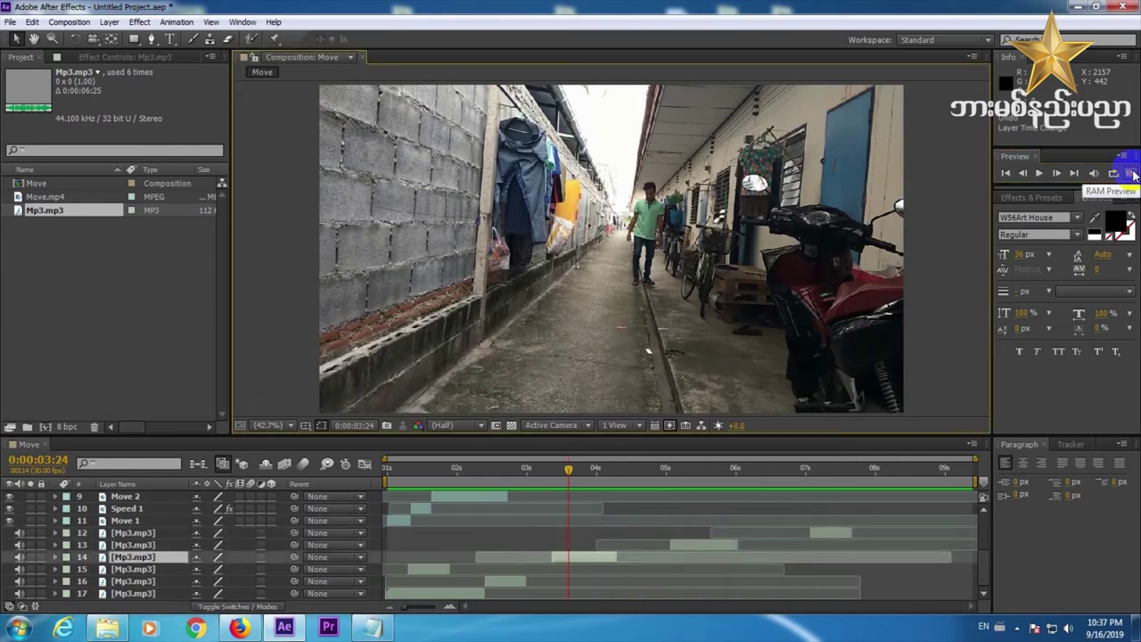
pyautogui.click(1134, 176)
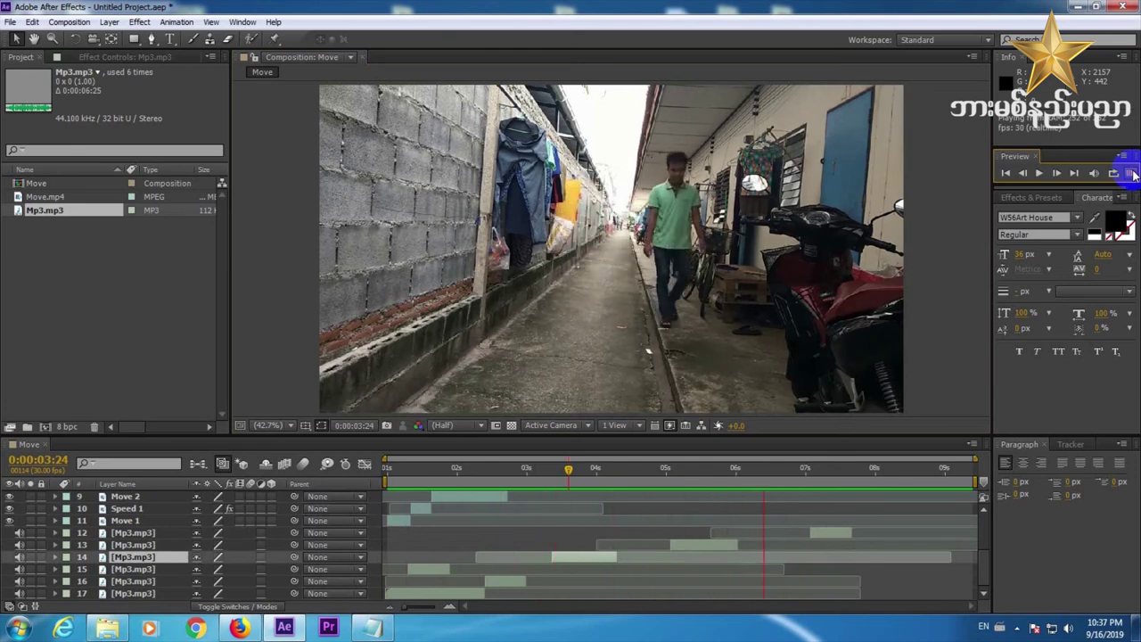
pyautogui.click(1134, 176)
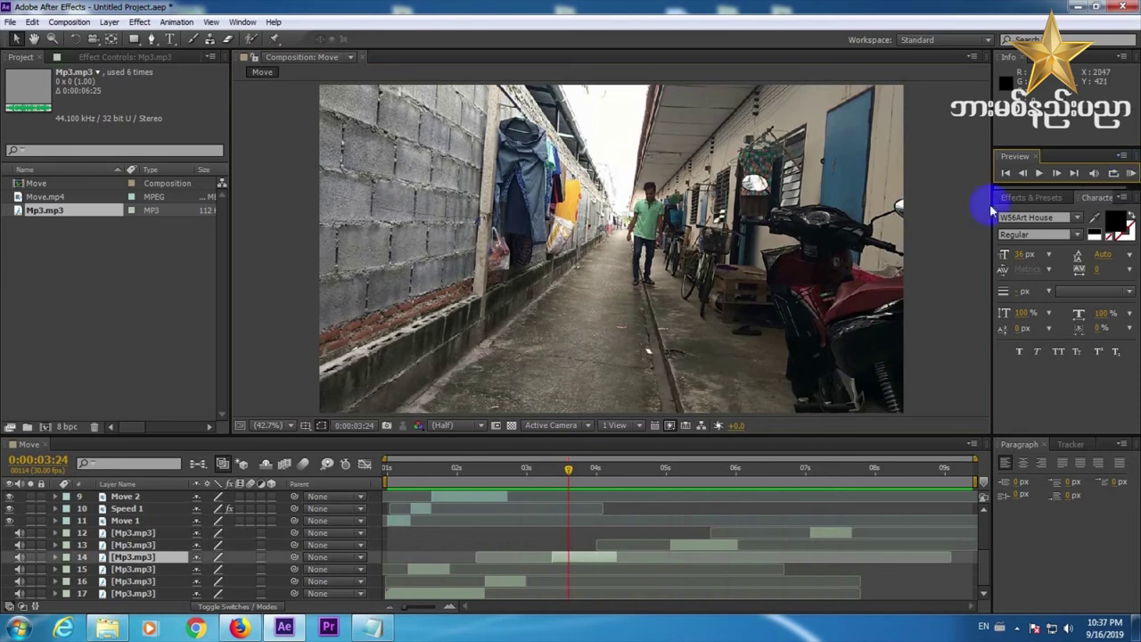
# - Import the mp3 audio file from the Lesson - 5-6 folder in After Effect Online Class Final on the desktop
pyautogui.doubleClick(186, 262)
pyautogui.click(62, 165)
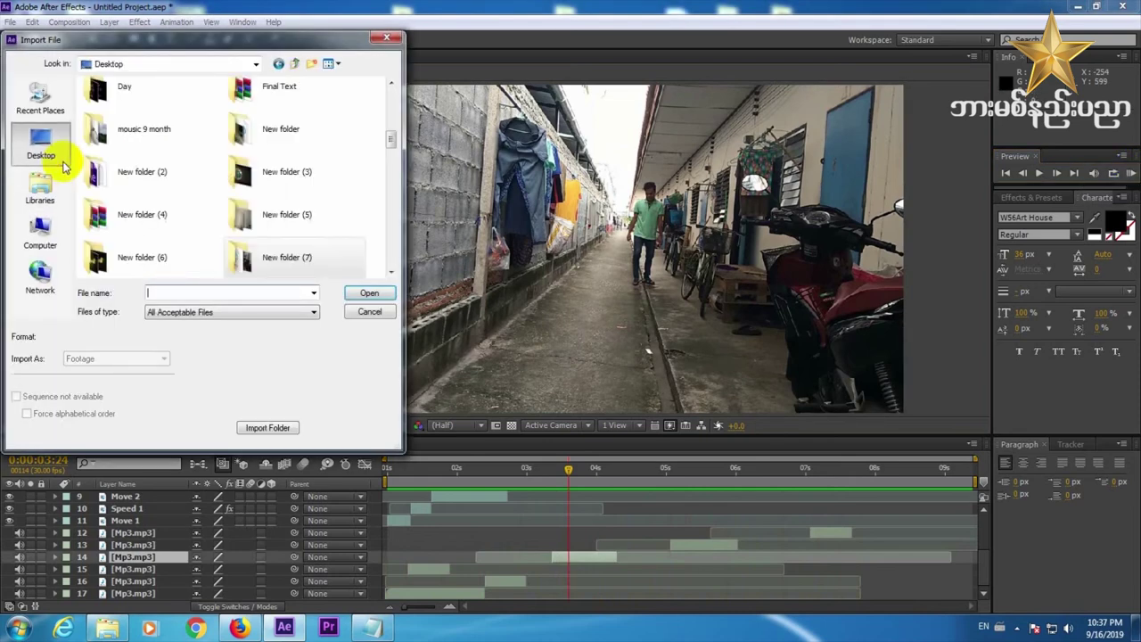
pyautogui.moveTo(391, 138); pyautogui.dragTo(382, 117)
pyautogui.click(178, 230)
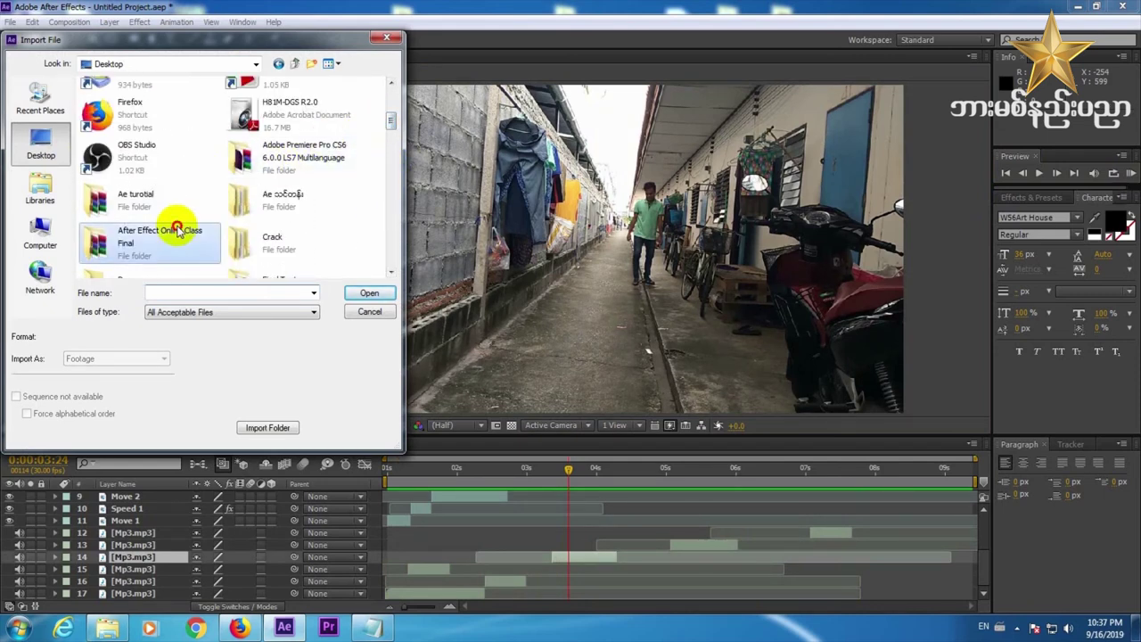
pyautogui.doubleClick(178, 230)
pyautogui.doubleClick(153, 231)
pyautogui.doubleClick(114, 218)
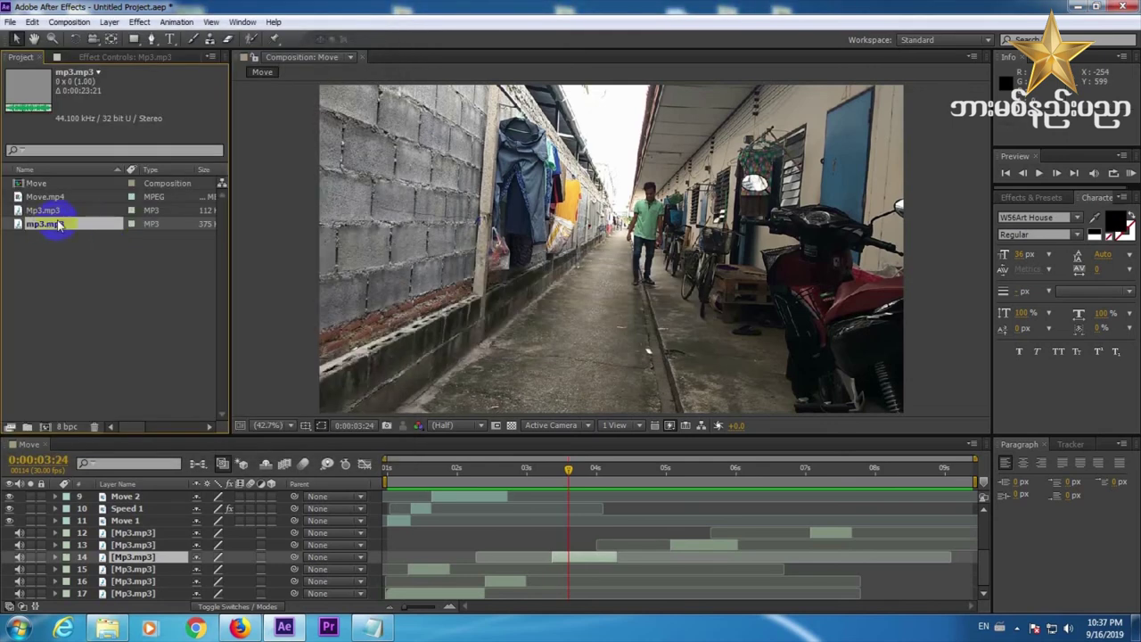
# - Import Move.mp3 from the Lesson - 5-5 folder and add it as the bottom layer of the Move composition
pyautogui.doubleClick(76, 256)
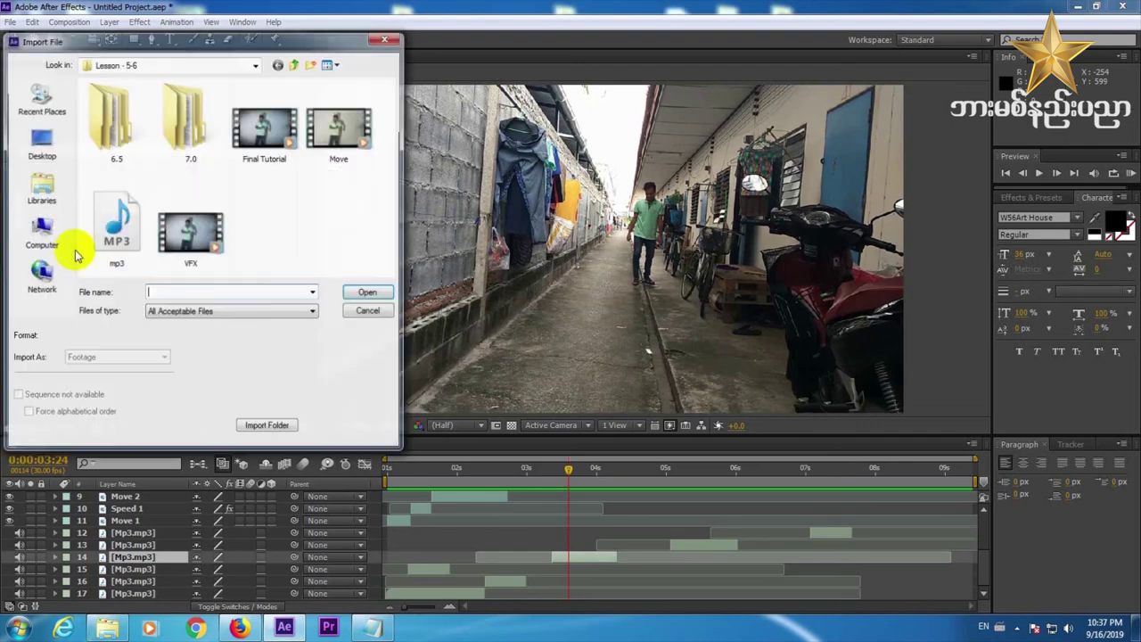
pyautogui.click(296, 66)
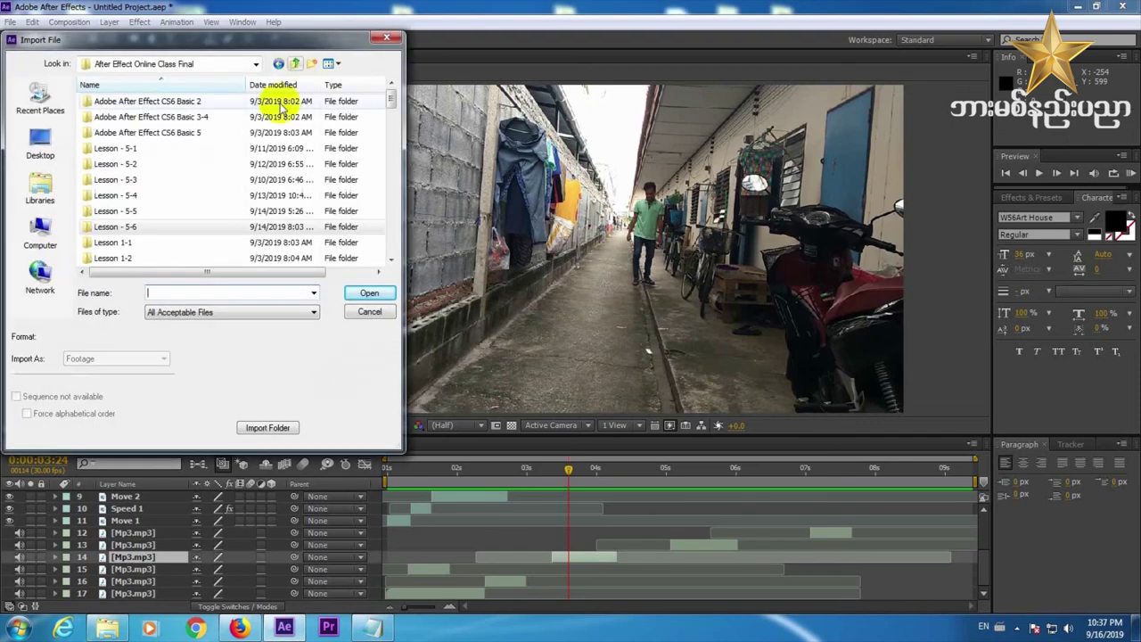
pyautogui.doubleClick(169, 216)
pyautogui.doubleClick(265, 120)
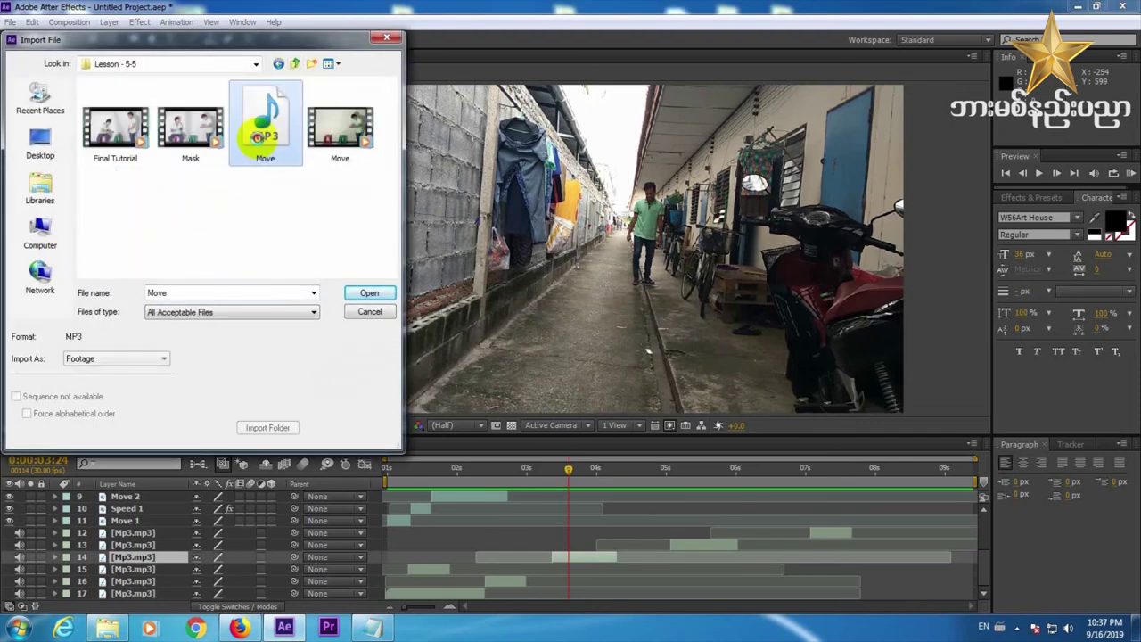
pyautogui.moveTo(92, 204); pyautogui.dragTo(136, 600)
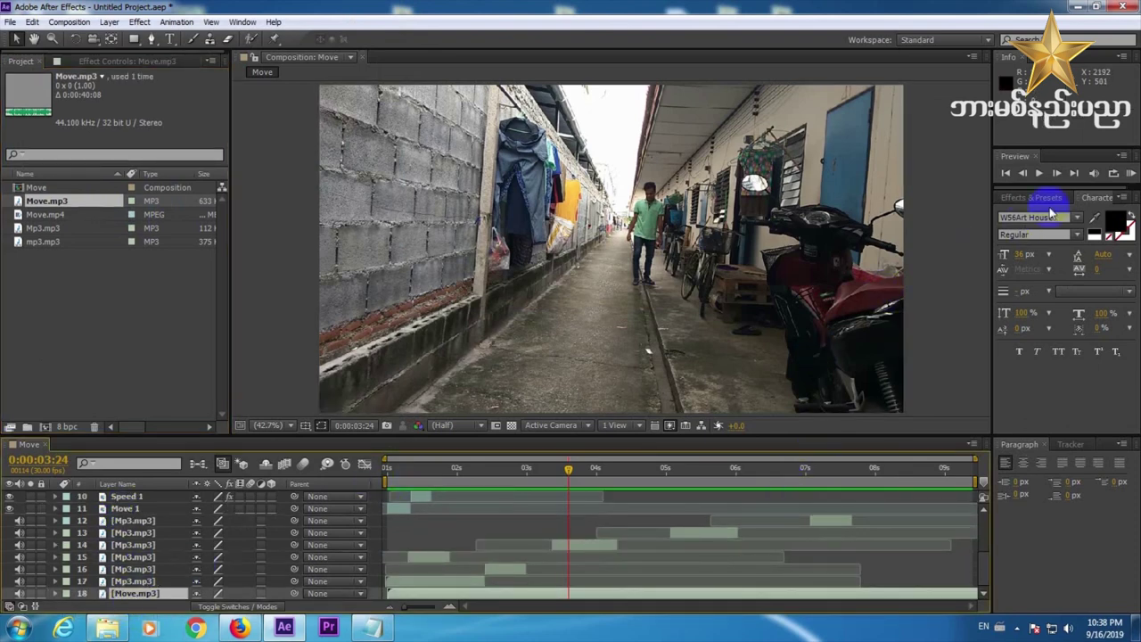
# - Preview the added music, shift the Move.mp3 layer to start before the composition's beginning, and preview it again
pyautogui.click(1131, 173)
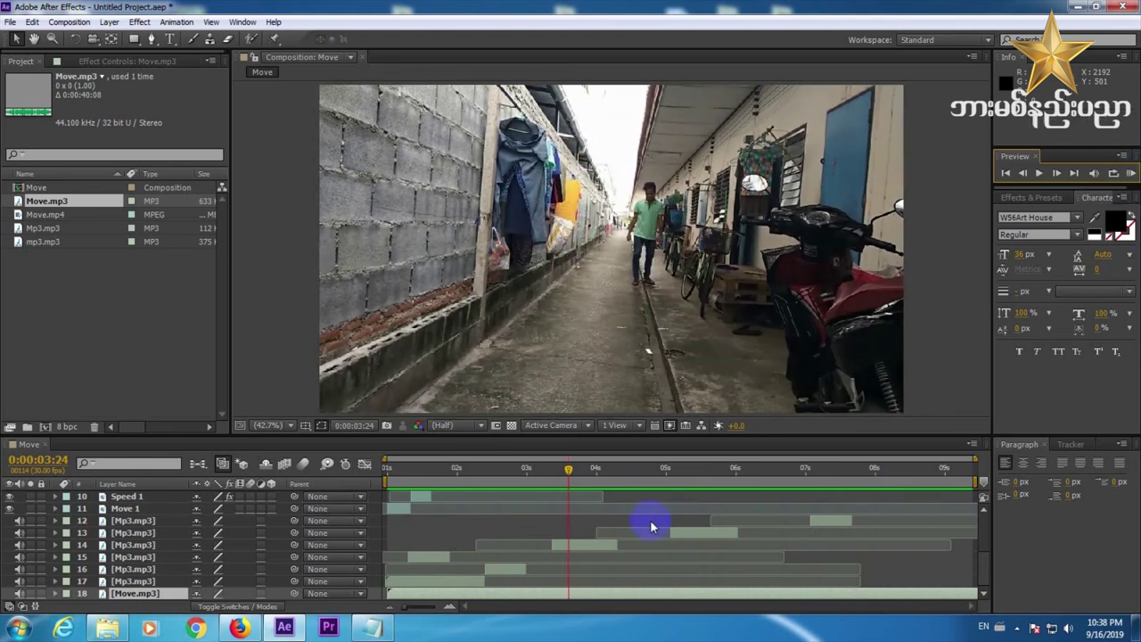
pyautogui.click(402, 570)
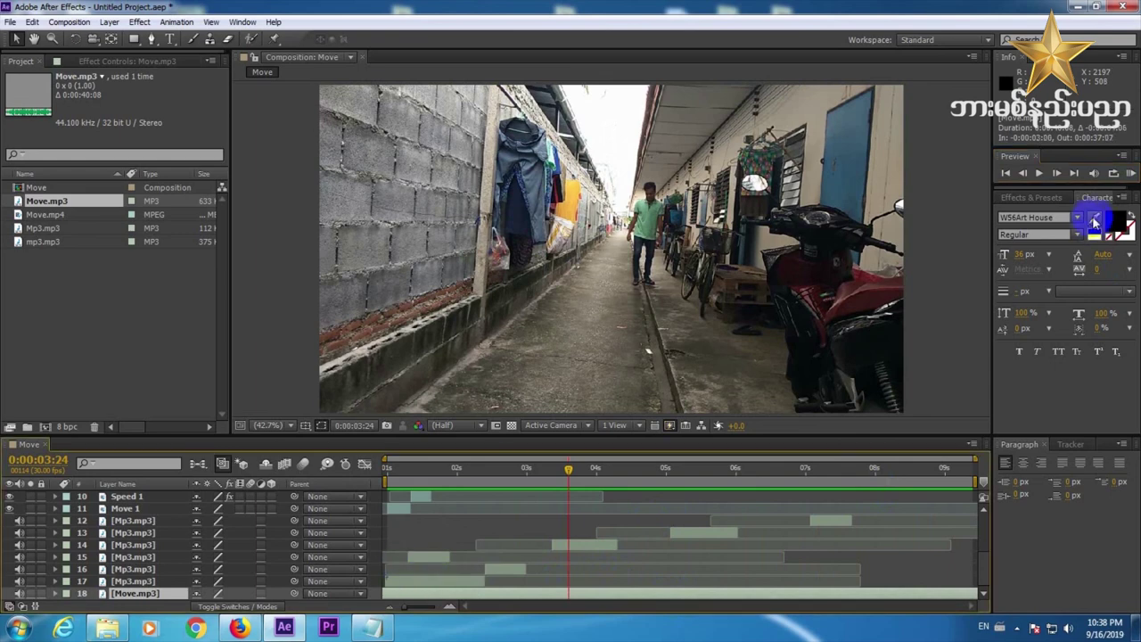
pyautogui.click(1127, 181)
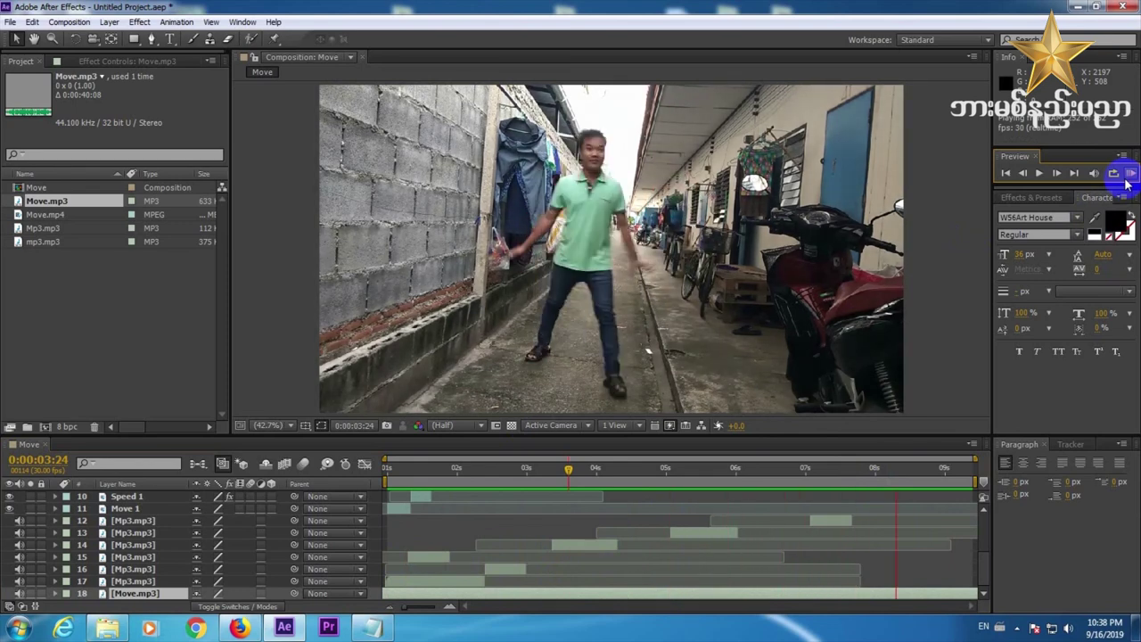
pyautogui.click(1097, 220)
pyautogui.click(906, 501)
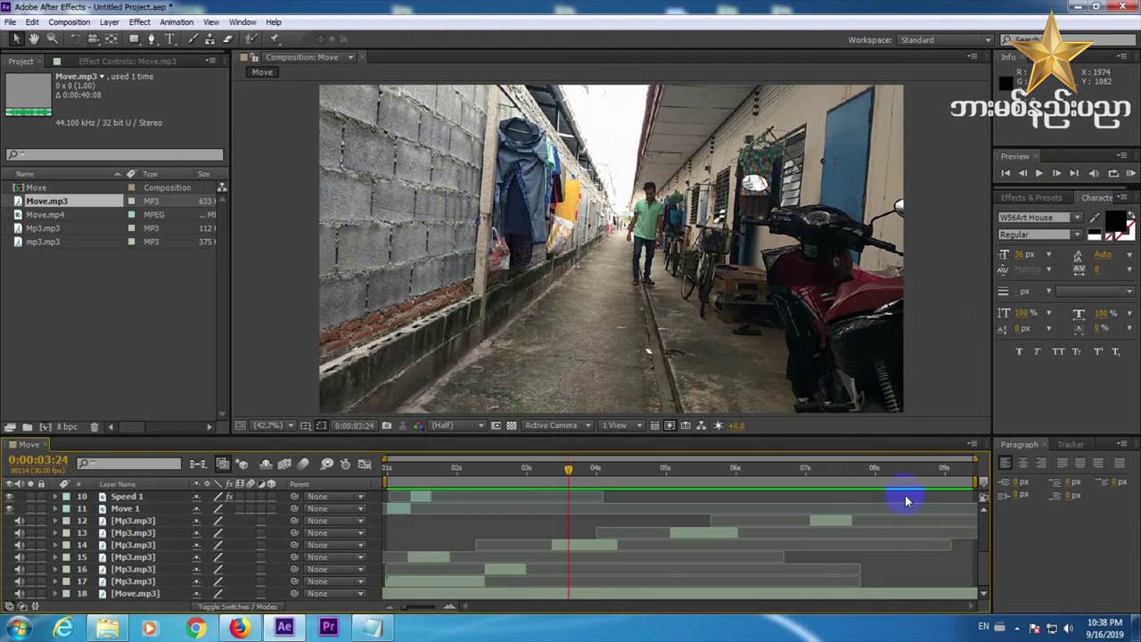
# - Create an adjustment layer above Move 9 at the top of the Move composition's layer stack
pyautogui.moveTo(981, 571); pyautogui.dragTo(972, 520)
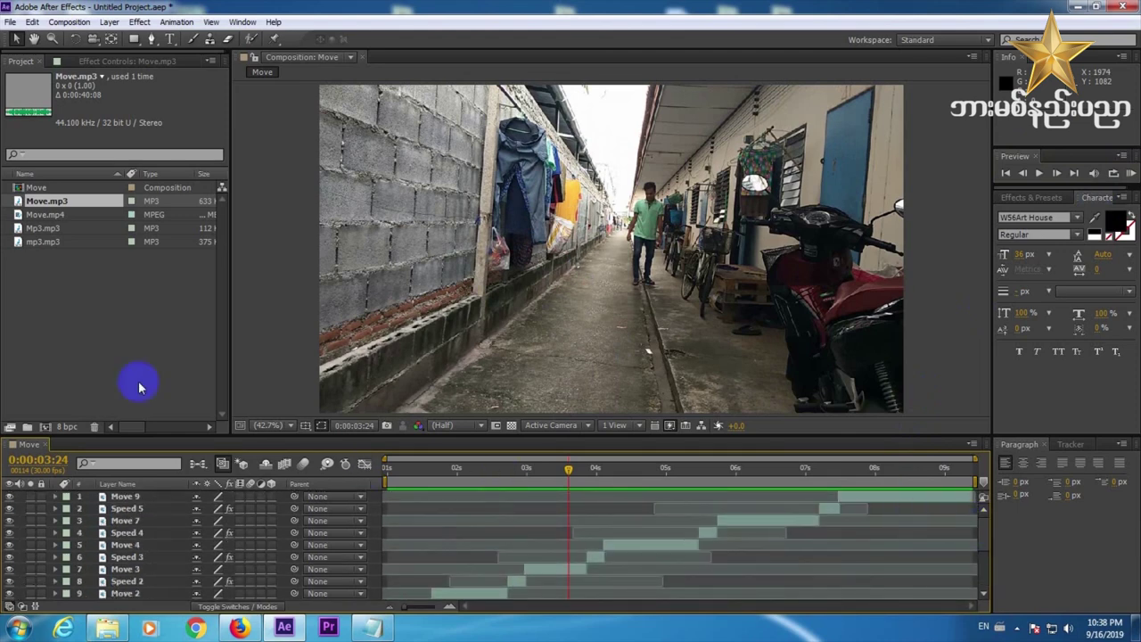
pyautogui.click(109, 21)
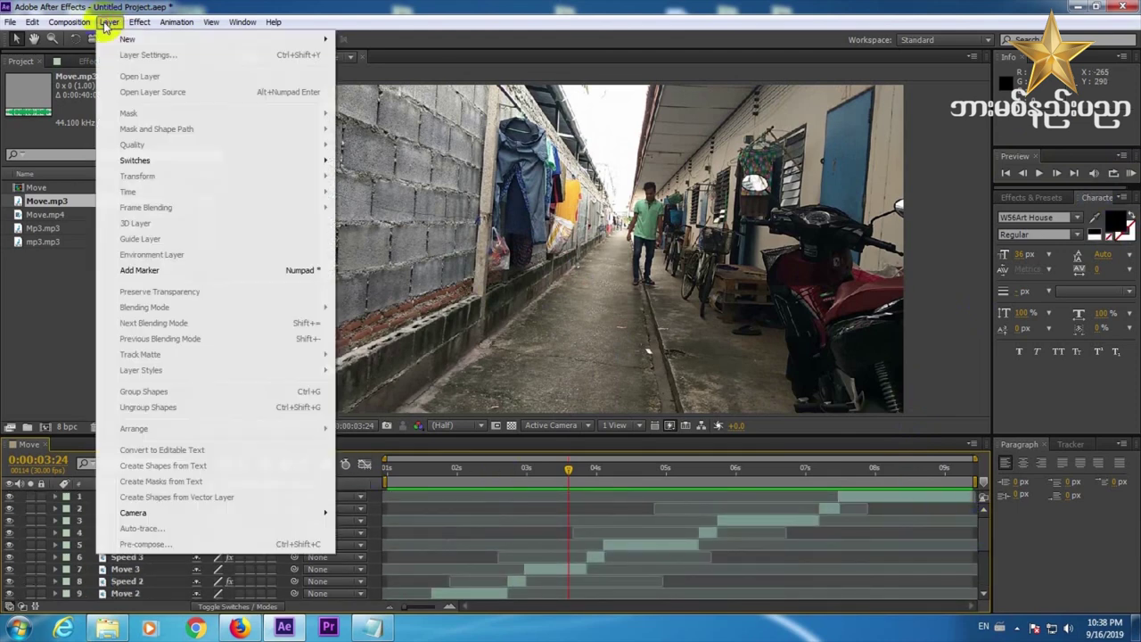
pyautogui.moveTo(125, 38)
pyautogui.click(381, 134)
# - Apply the Curves effect to the adjustment layer and bow its Blue and Green channel curves upward near the middle
pyautogui.click(138, 22)
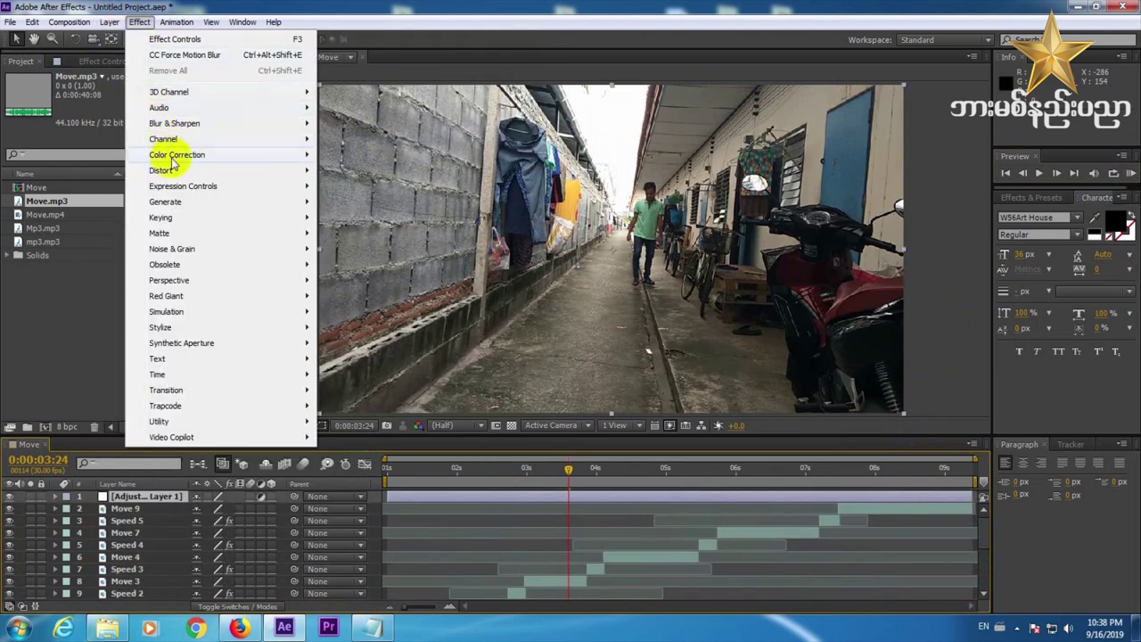
pyautogui.moveTo(229, 154)
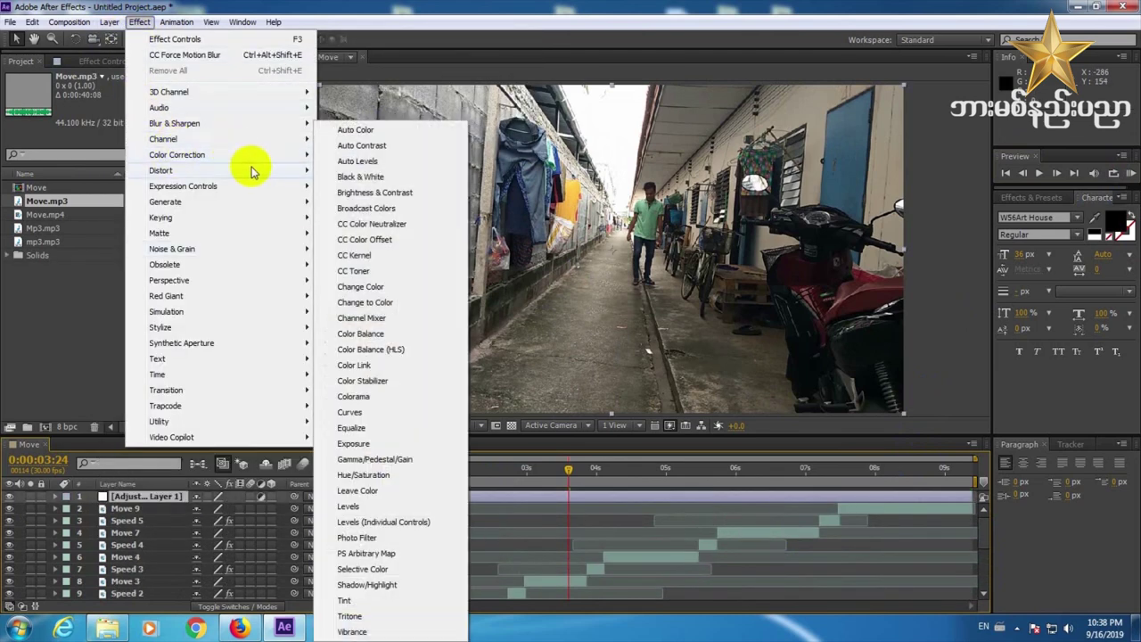
pyautogui.click(369, 419)
pyautogui.moveTo(116, 190)
pyautogui.mouseDown()
pyautogui.moveTo(90, 178)
pyautogui.moveTo(102, 185)
pyautogui.mouseUp()
pyautogui.click(153, 109)
pyautogui.click(154, 169)
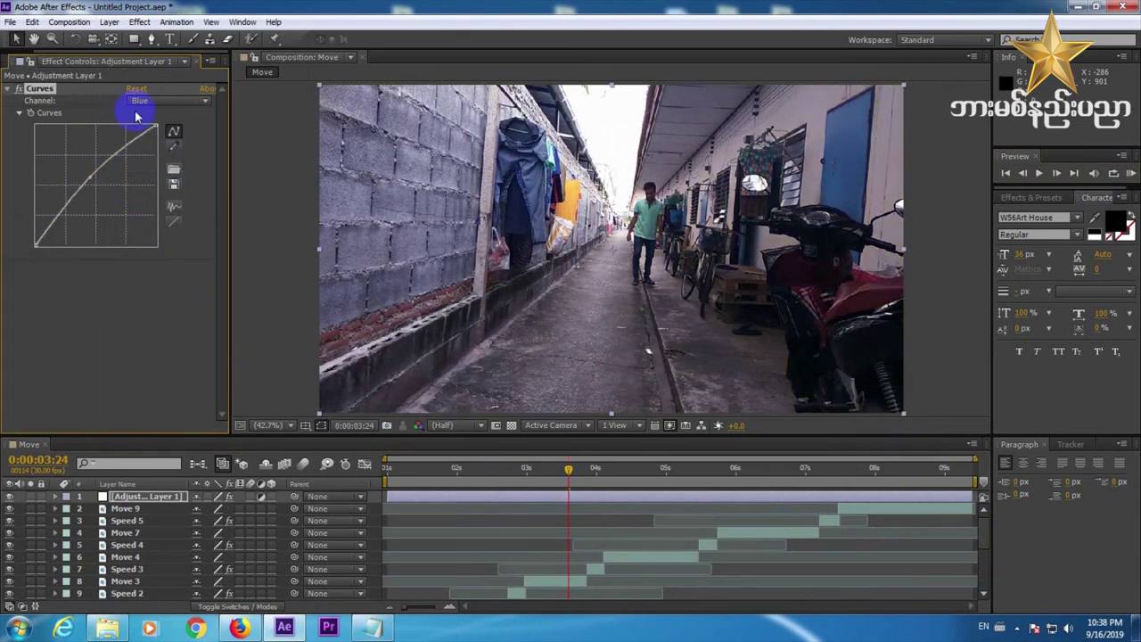
pyautogui.click(136, 110)
pyautogui.click(146, 148)
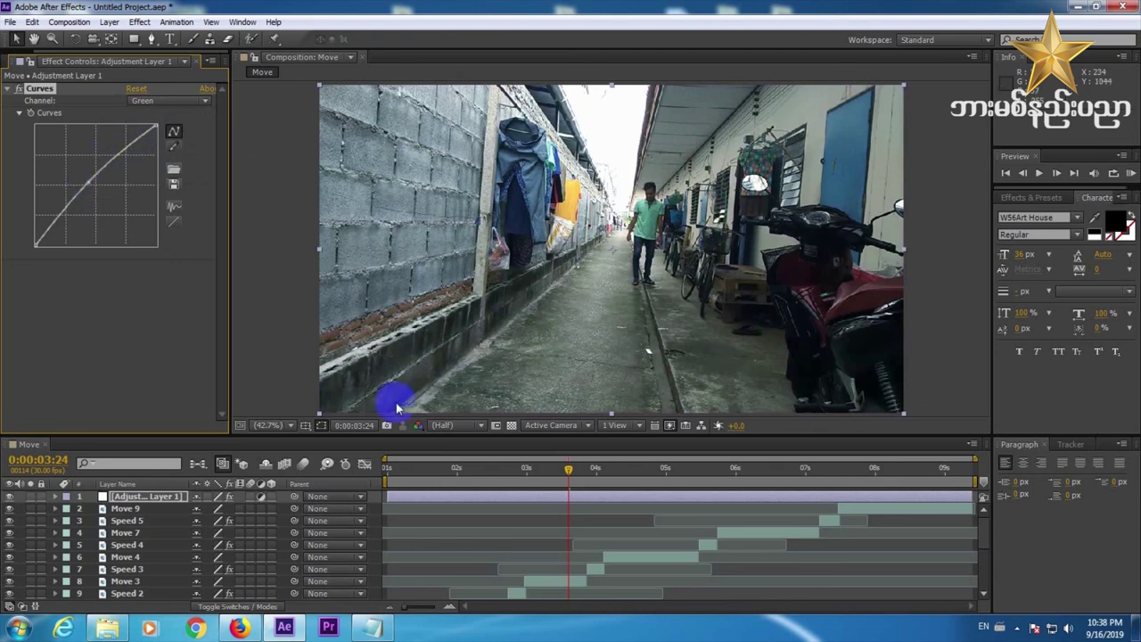
# - Create a black solid layer above the adjustment layer in the Move composition
pyautogui.click(108, 21)
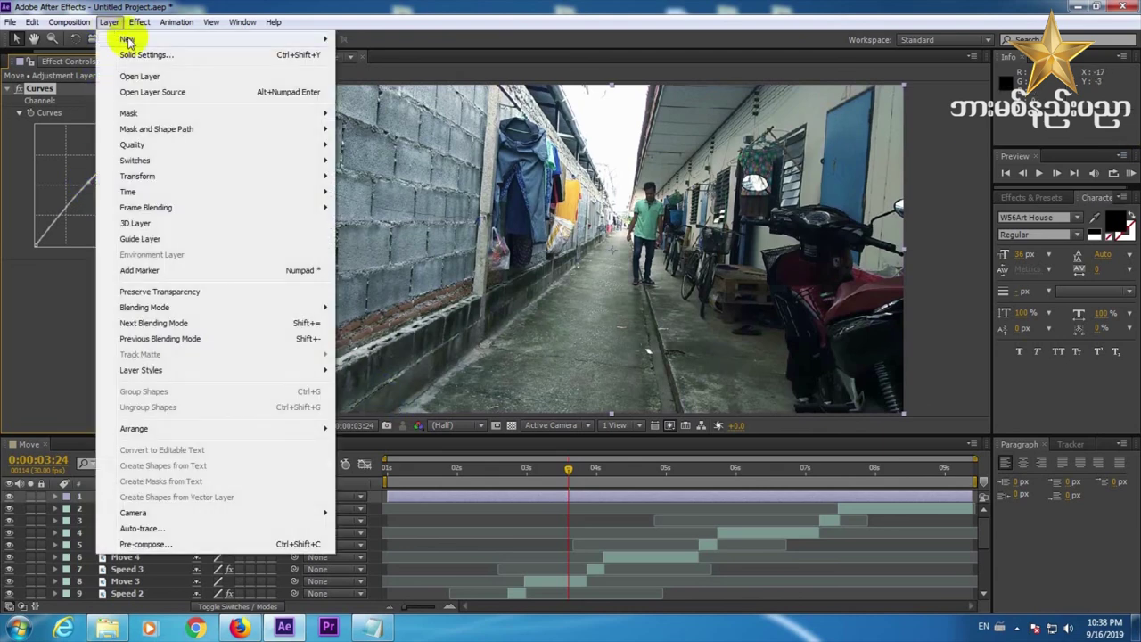
pyautogui.moveTo(268, 39)
pyautogui.click(366, 54)
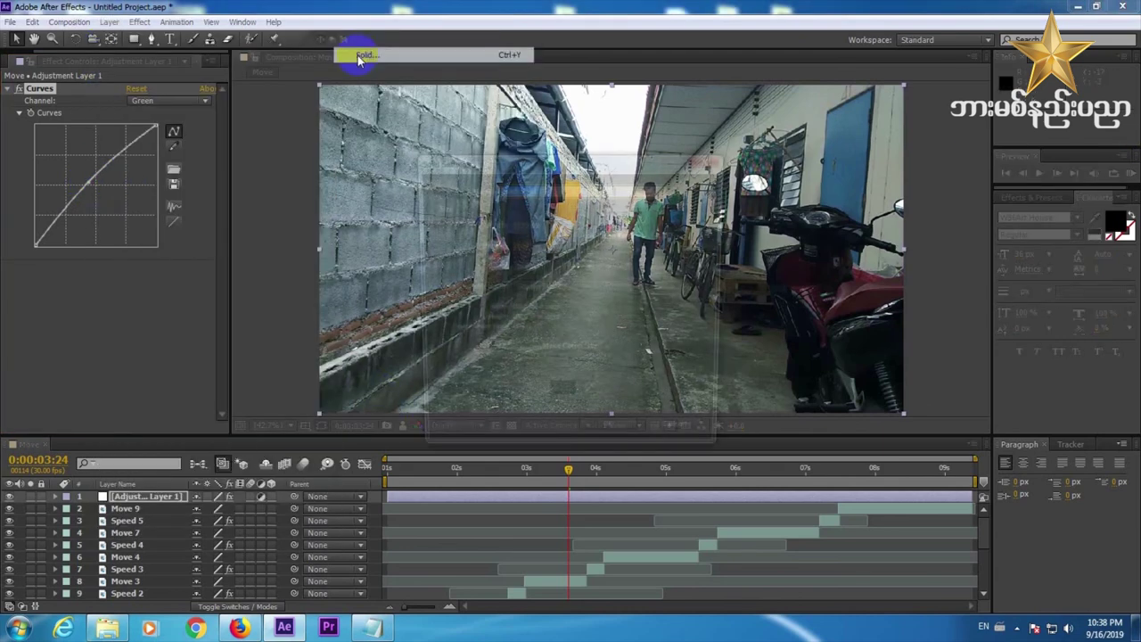
pyautogui.click(610, 439)
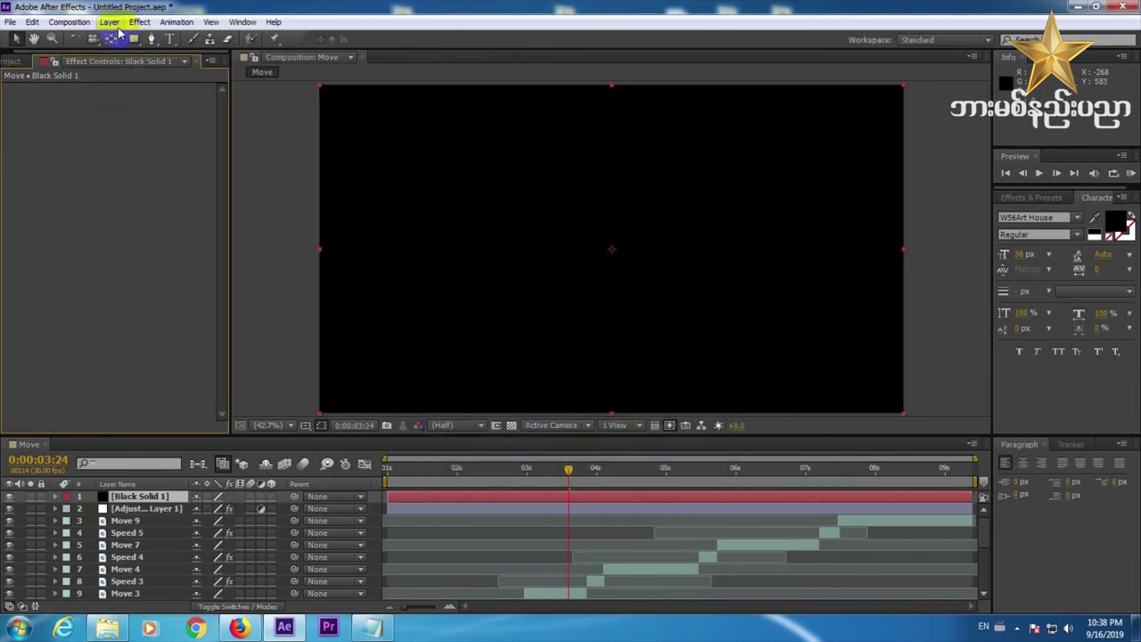
# - Draw a rectangular mask about 857 px tall across the black solid's full width and set its mode to Subtract
pyautogui.moveTo(310, 121); pyautogui.dragTo(914, 381)
pyautogui.click(203, 524)
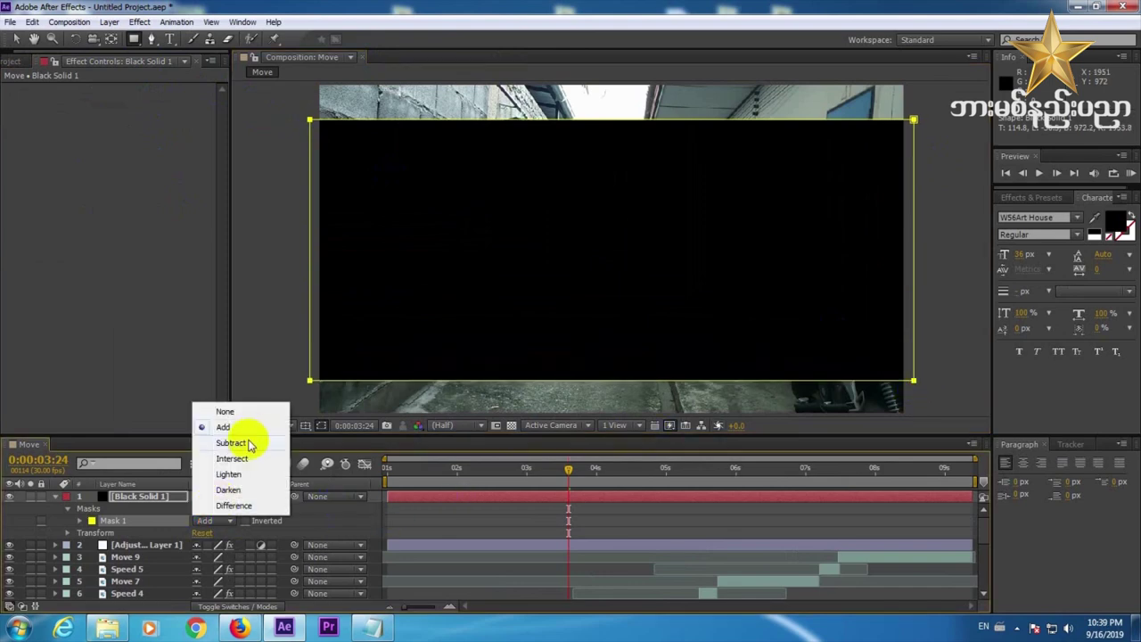
pyautogui.click(244, 439)
# - Show the project items, deselect the black solid and start a RAM preview of the Move composition
pyautogui.click(11, 61)
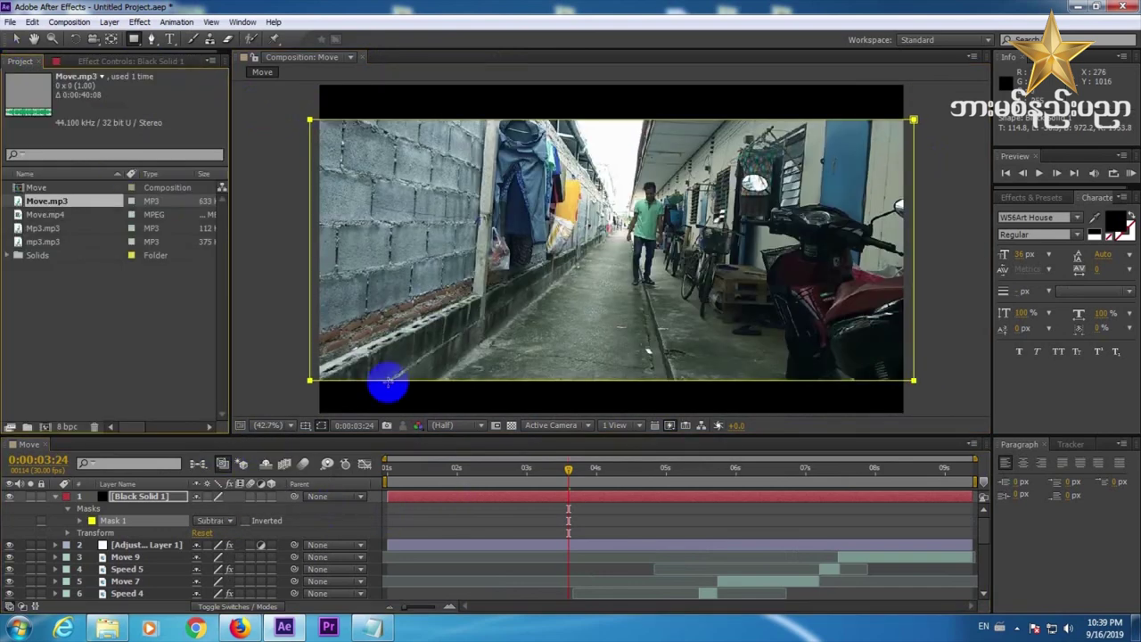
pyautogui.click(428, 514)
pyautogui.click(533, 456)
pyautogui.click(1130, 175)
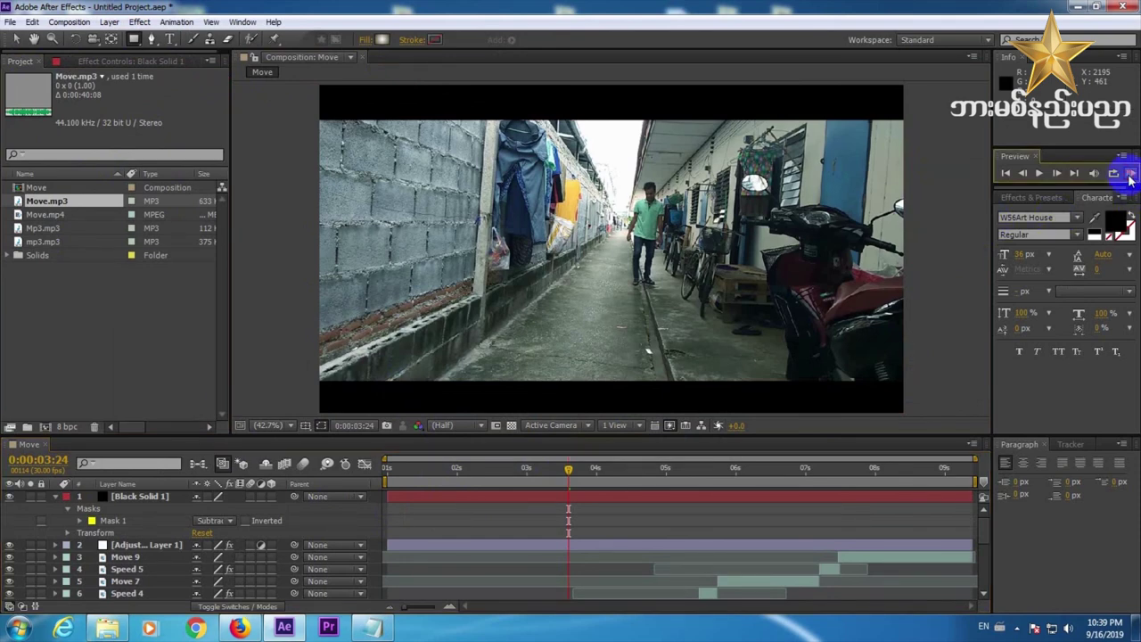